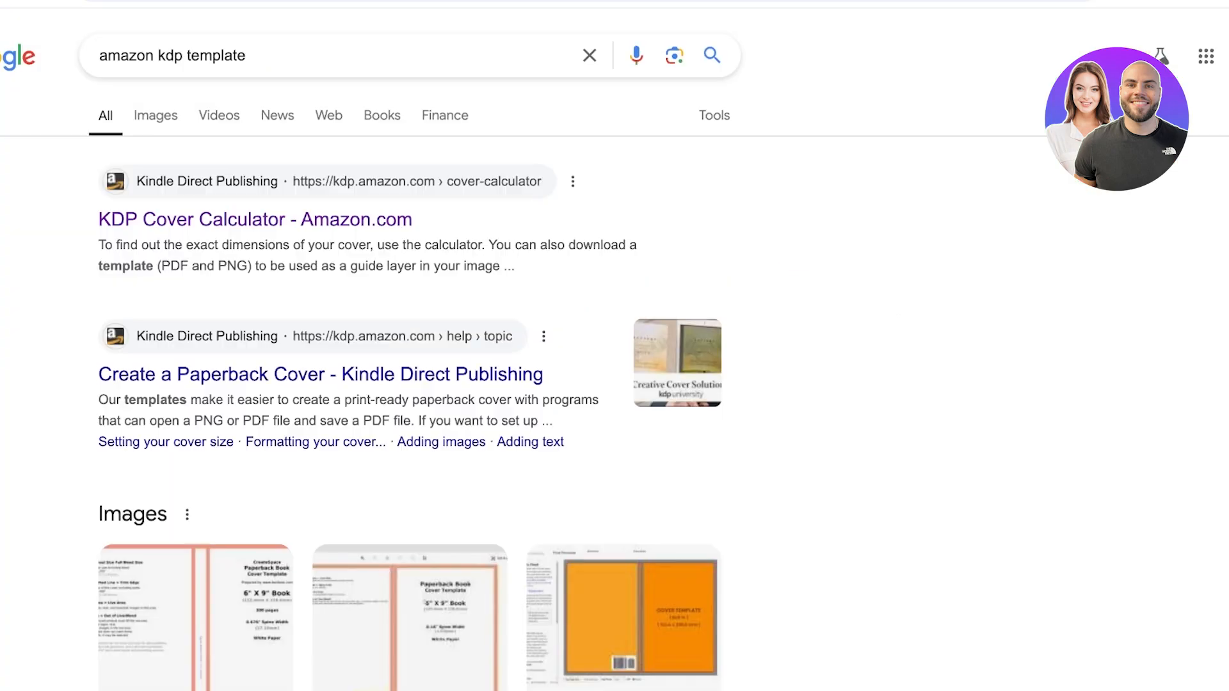
Open the KDP Cover Calculator from the search results and set the binding type to Paperback
click(255, 219)
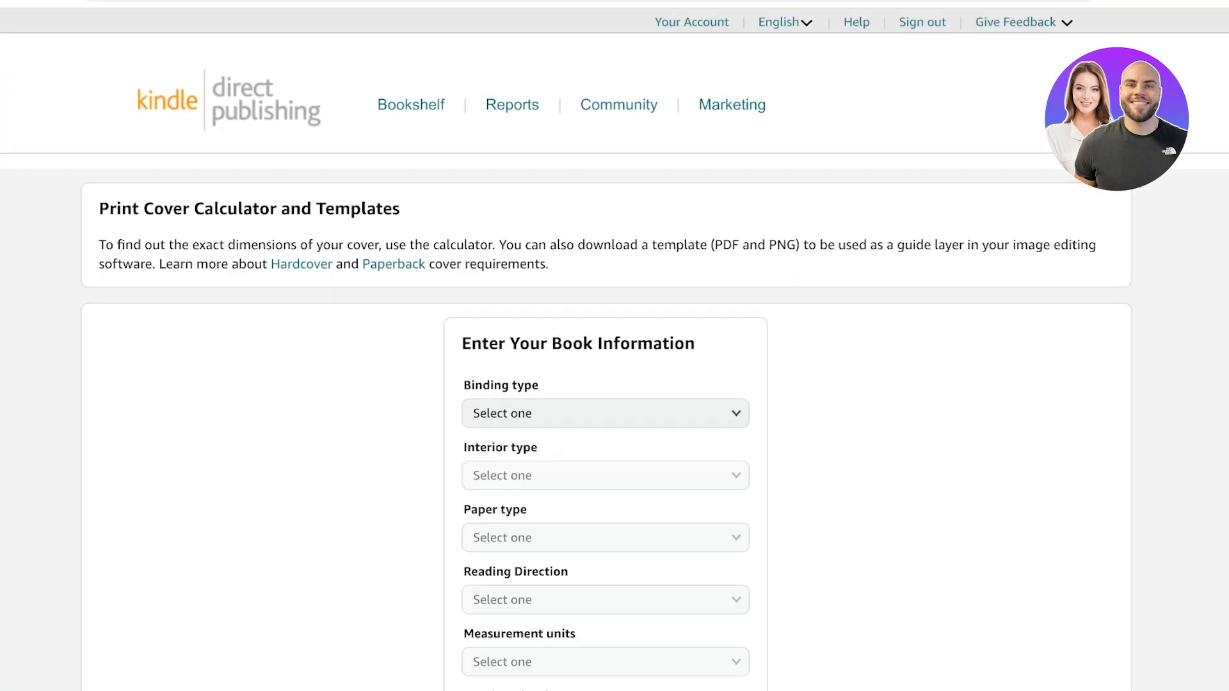
scroll(605, 410, down, 3)
click(605, 224)
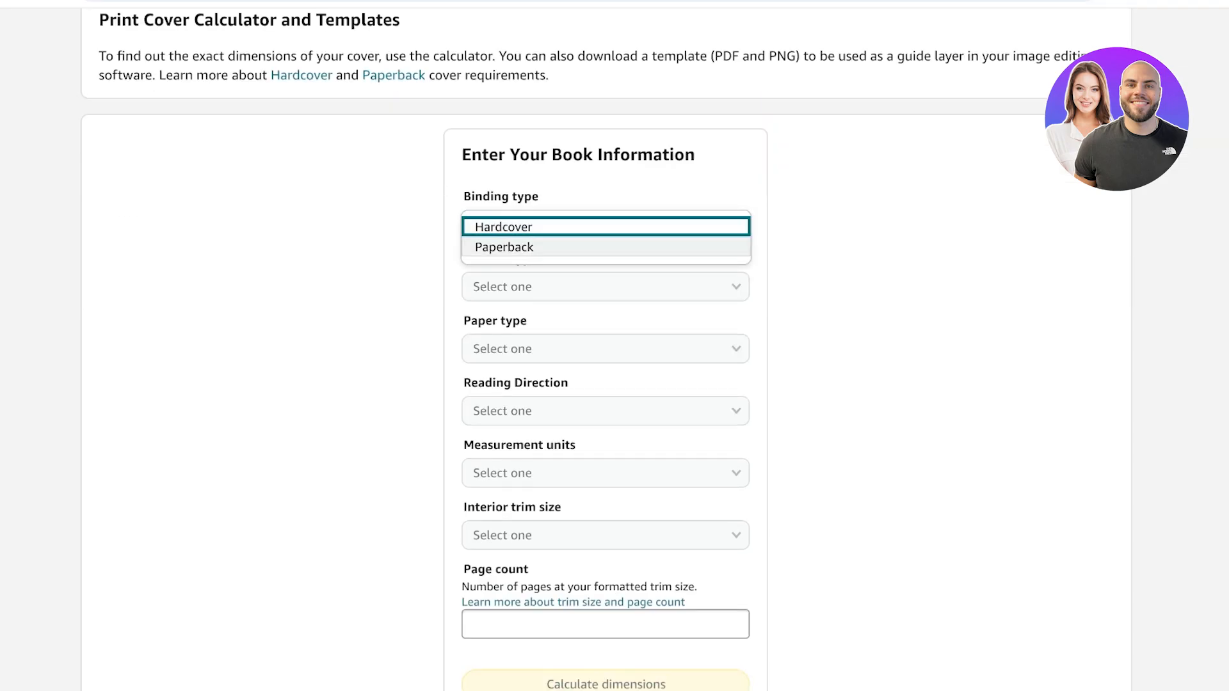
click(512, 247)
Set the book's paper type to White paper and its interior type to Black & white
click(605, 286)
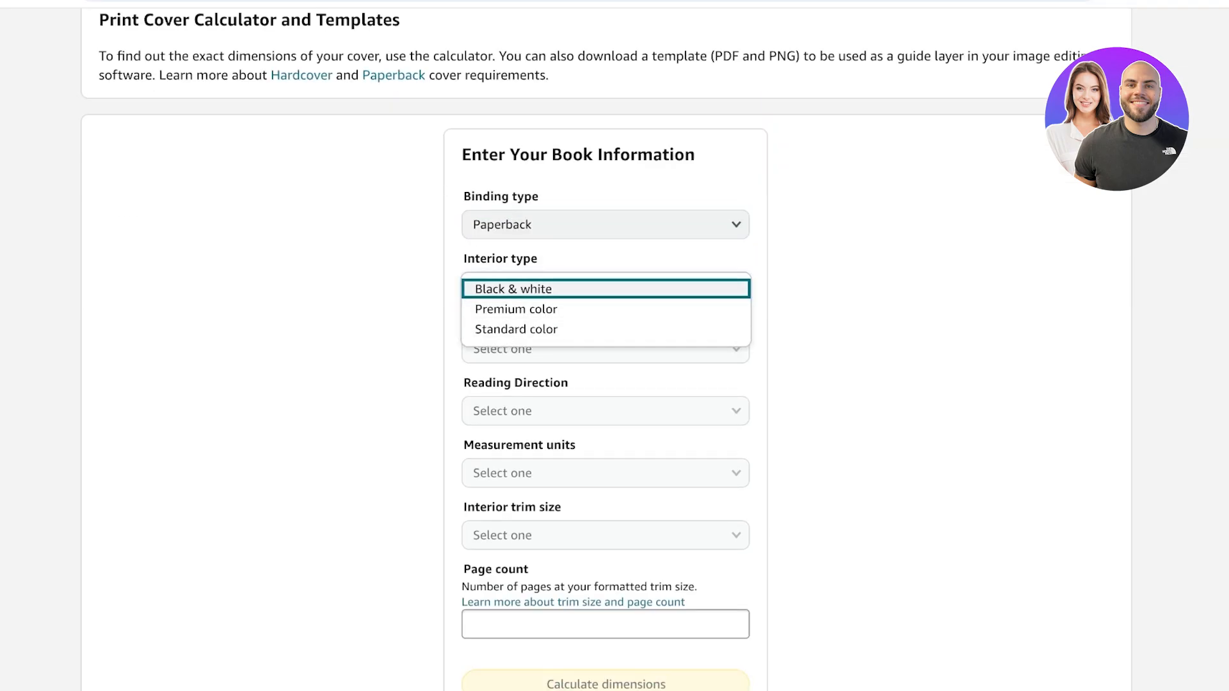
click(516, 329)
click(605, 349)
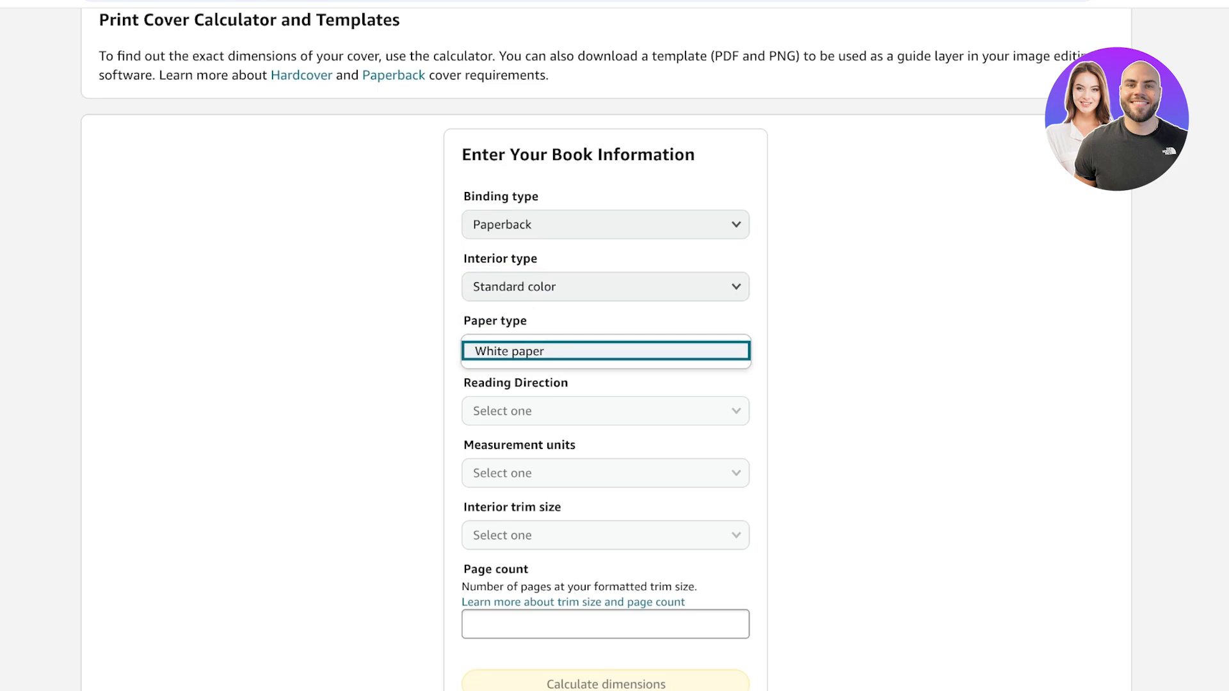
click(509, 351)
click(605, 287)
click(512, 285)
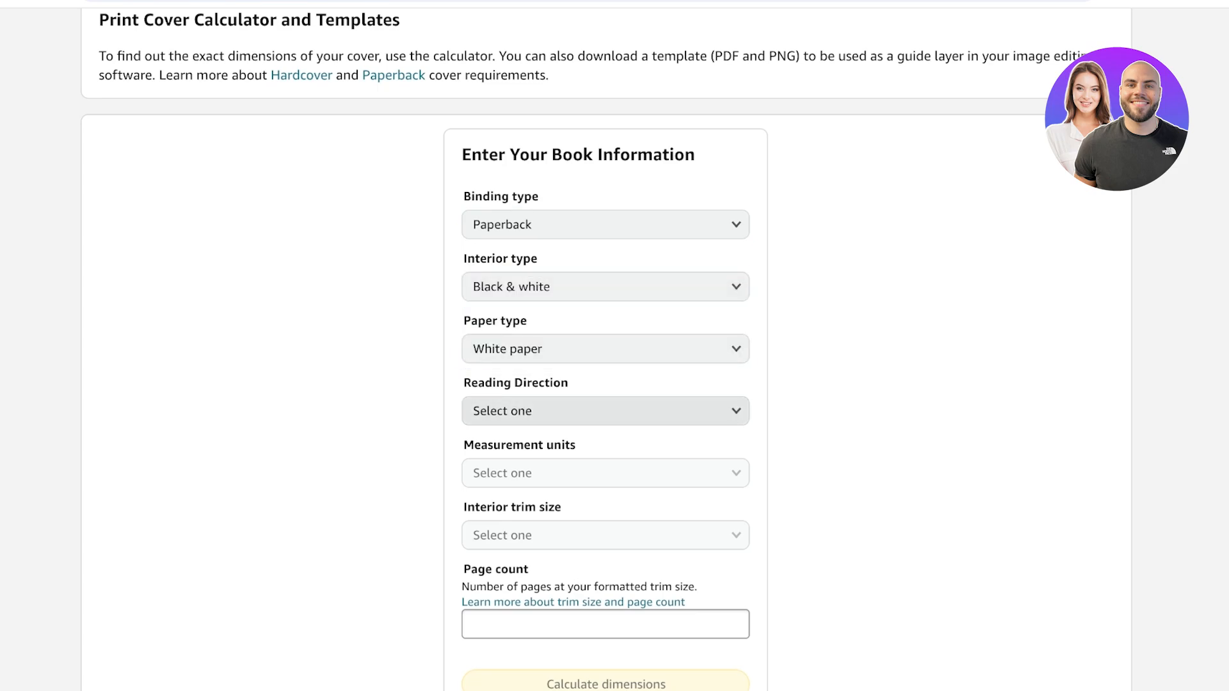
Set the reading direction to Left to Right and the measurement units to Inches
click(605, 411)
click(509, 412)
click(605, 473)
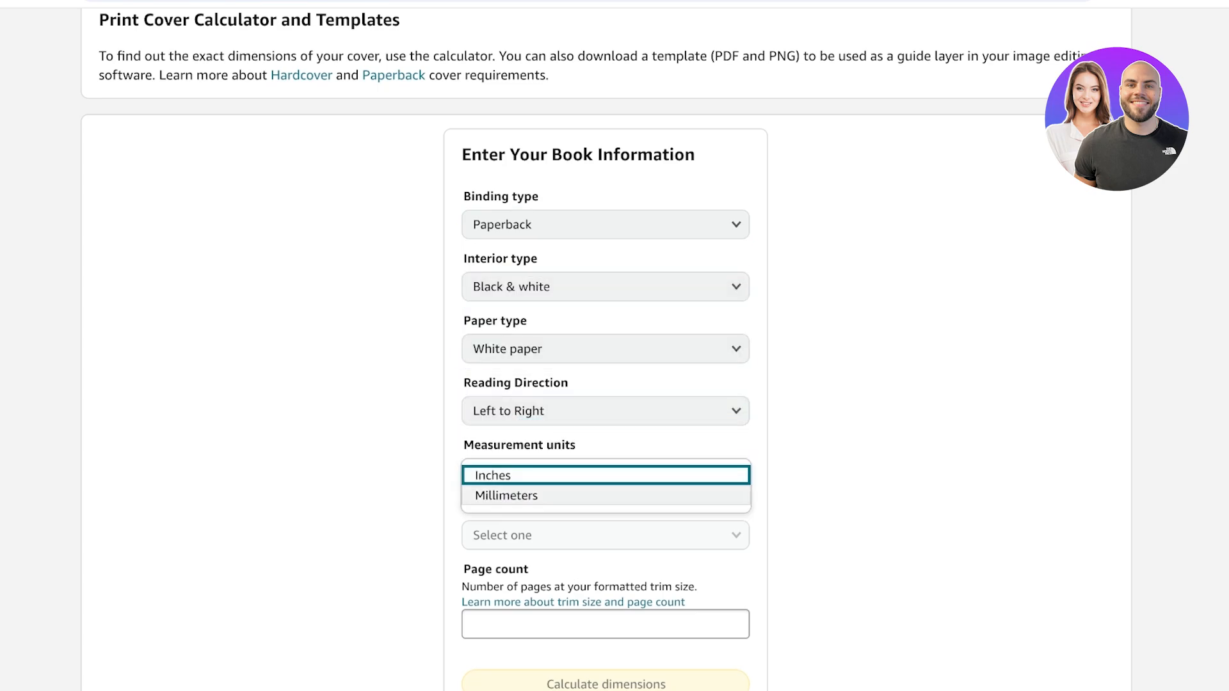
click(512, 475)
Choose the 6 x 9 in interior trim size and enter a page count of 100
scroll(605, 477, down, 1)
click(605, 489)
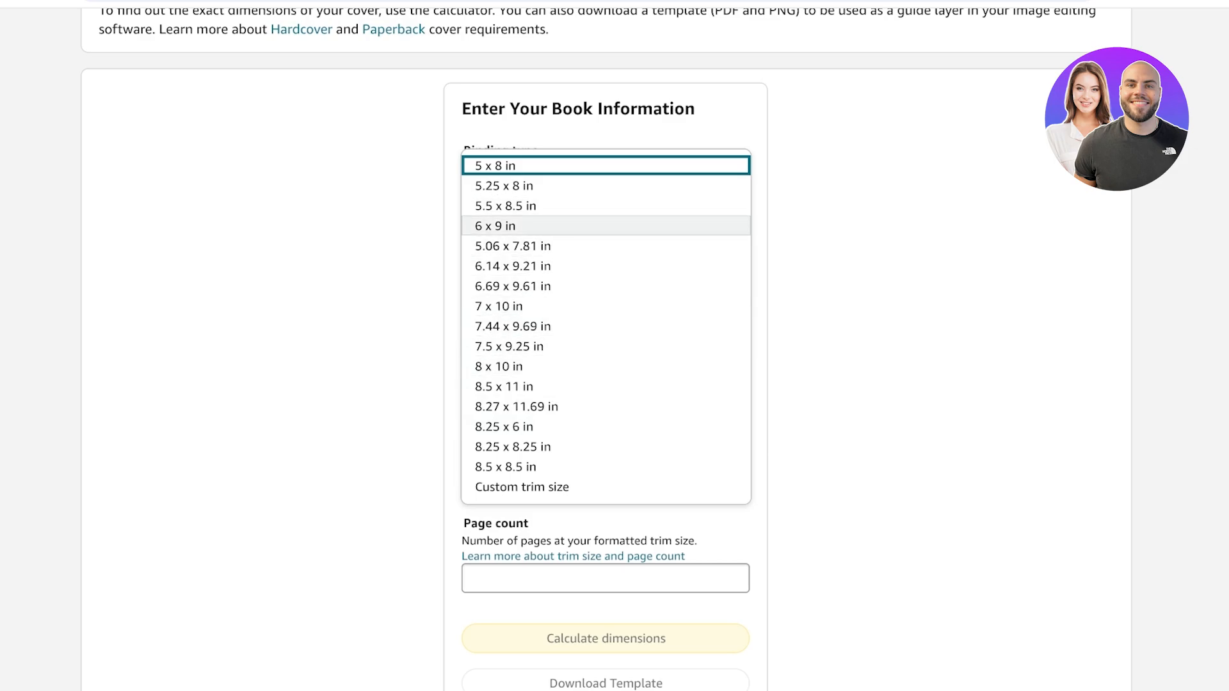
click(506, 226)
scroll(544, 531, down, 1)
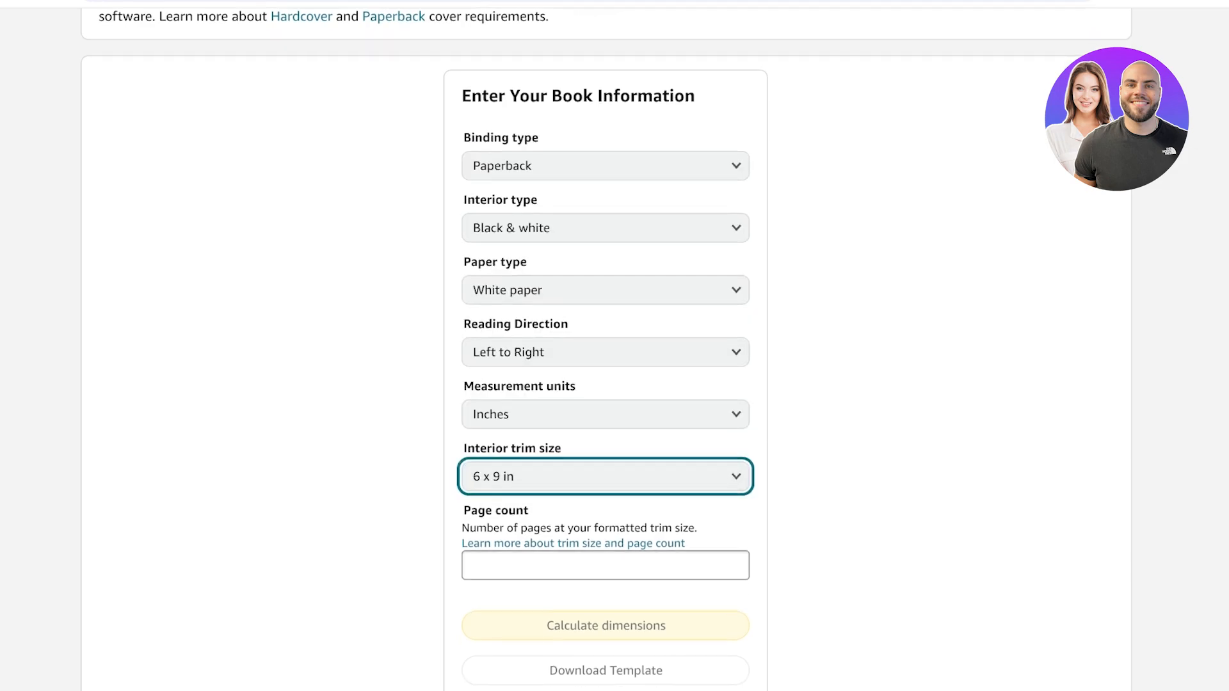
click(544, 537)
text(100)
Calculate the cover dimensions and download the matching cover template
click(606, 569)
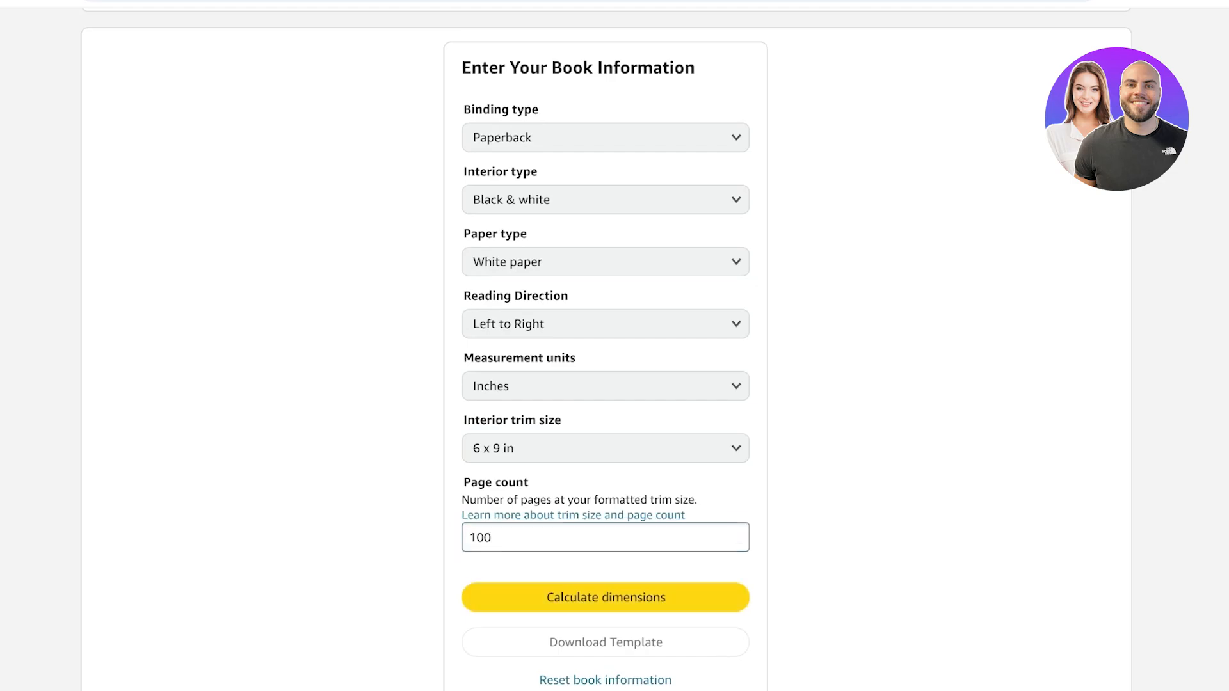
click(605, 597)
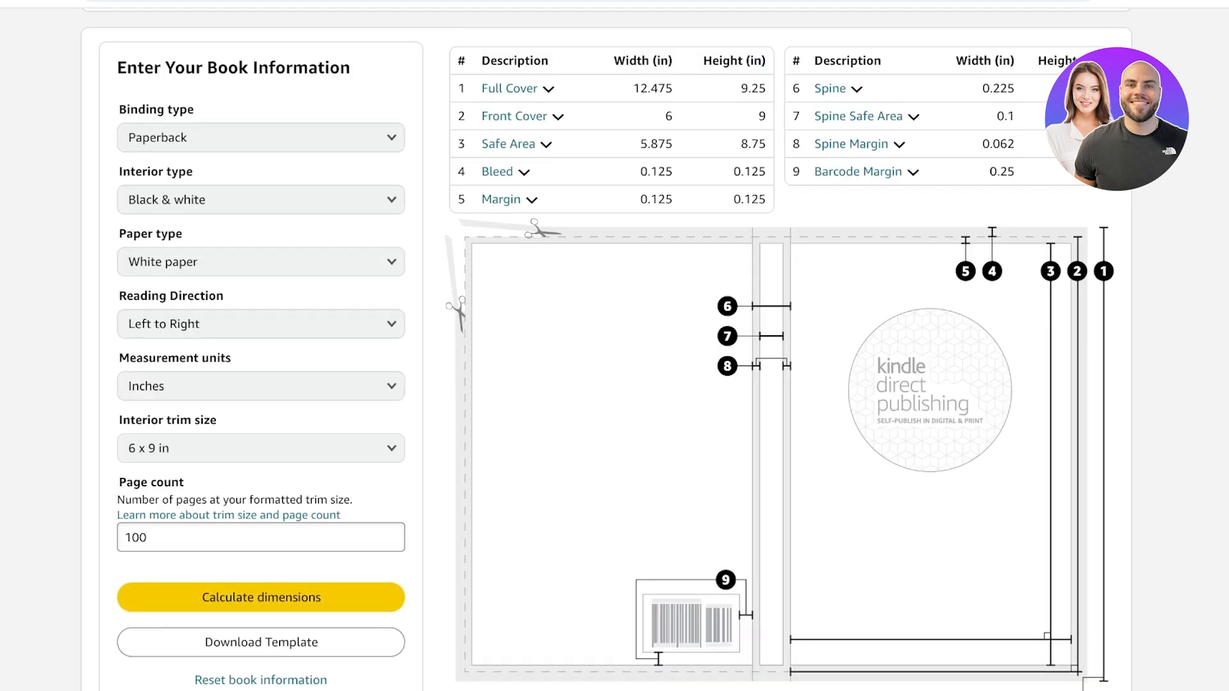
scroll(606, 576, down, 1)
scroll(261, 448, down, 5)
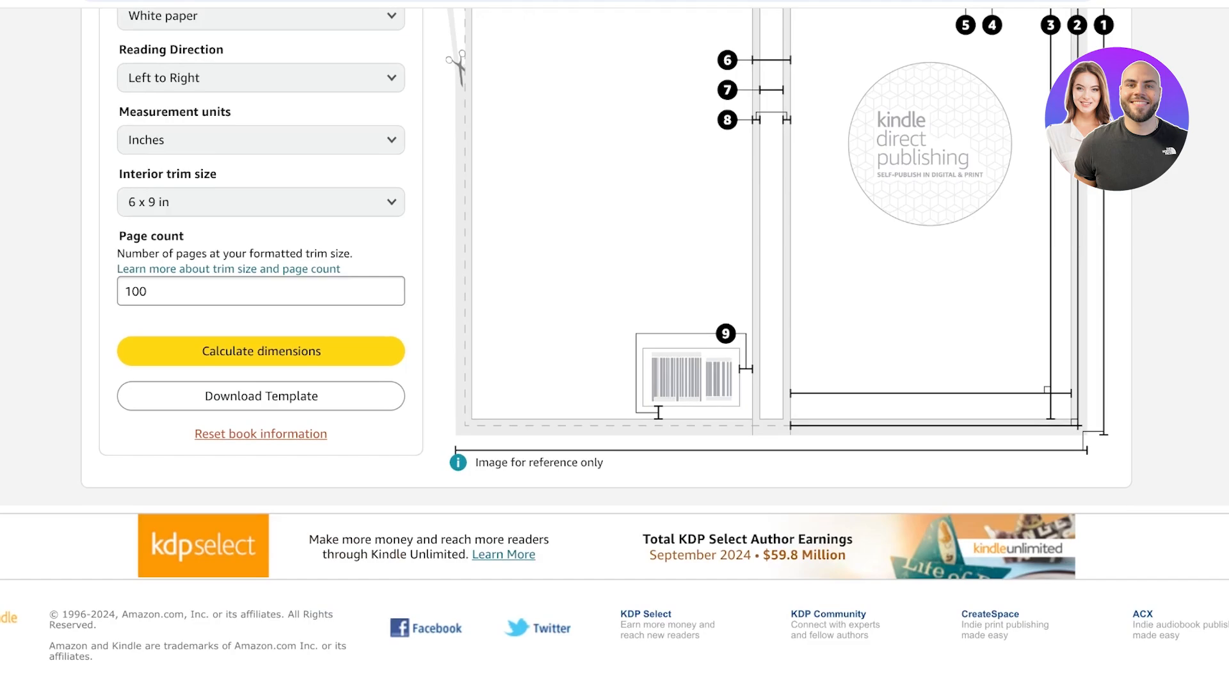
click(261, 396)
scroll(607, 349, up, 8)
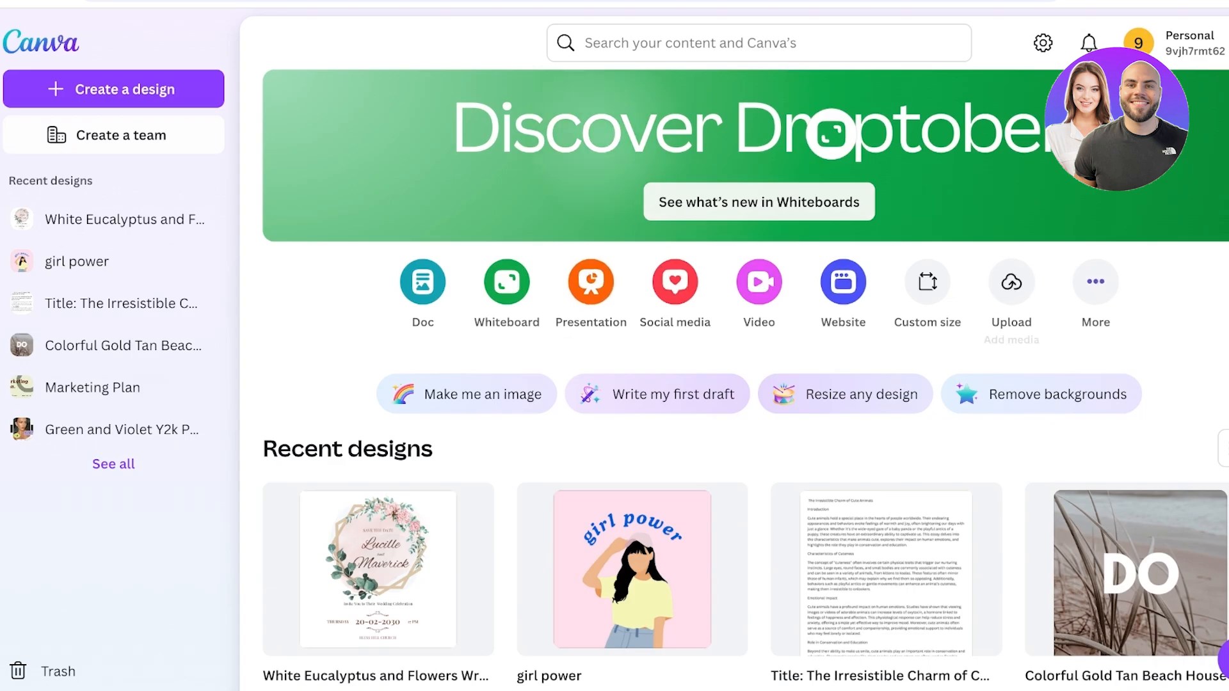
Switch to Canva and start a custom-size design with inches as the units
click(1095, 281)
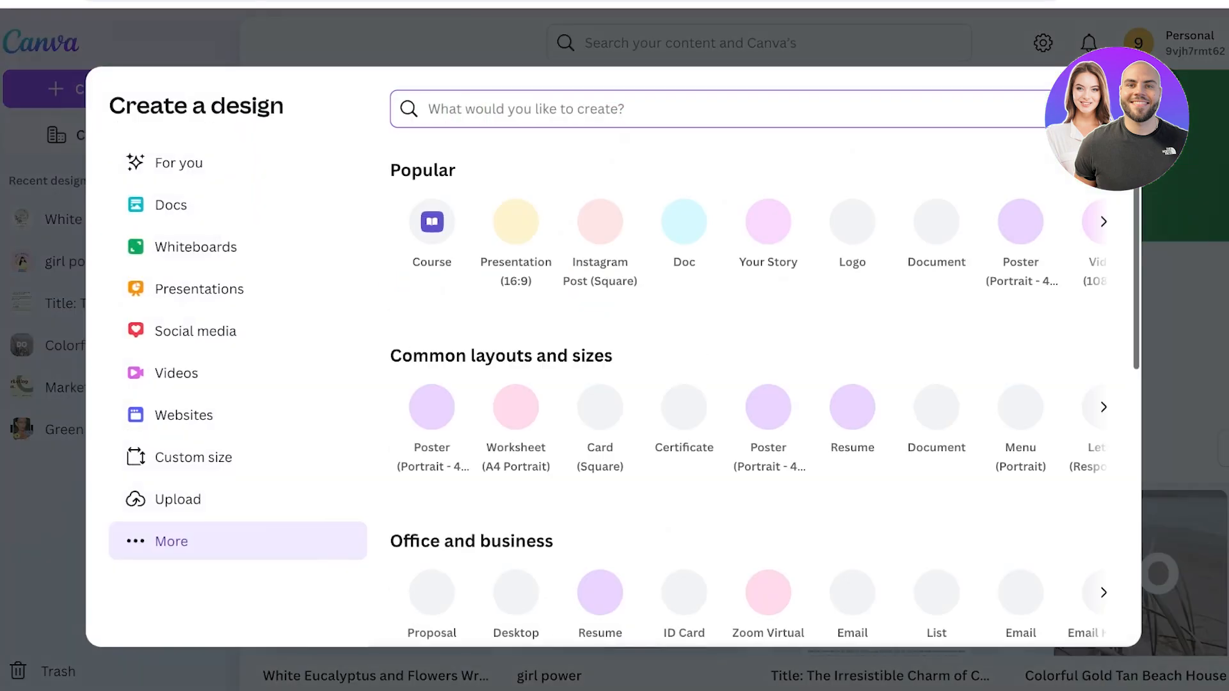
click(194, 457)
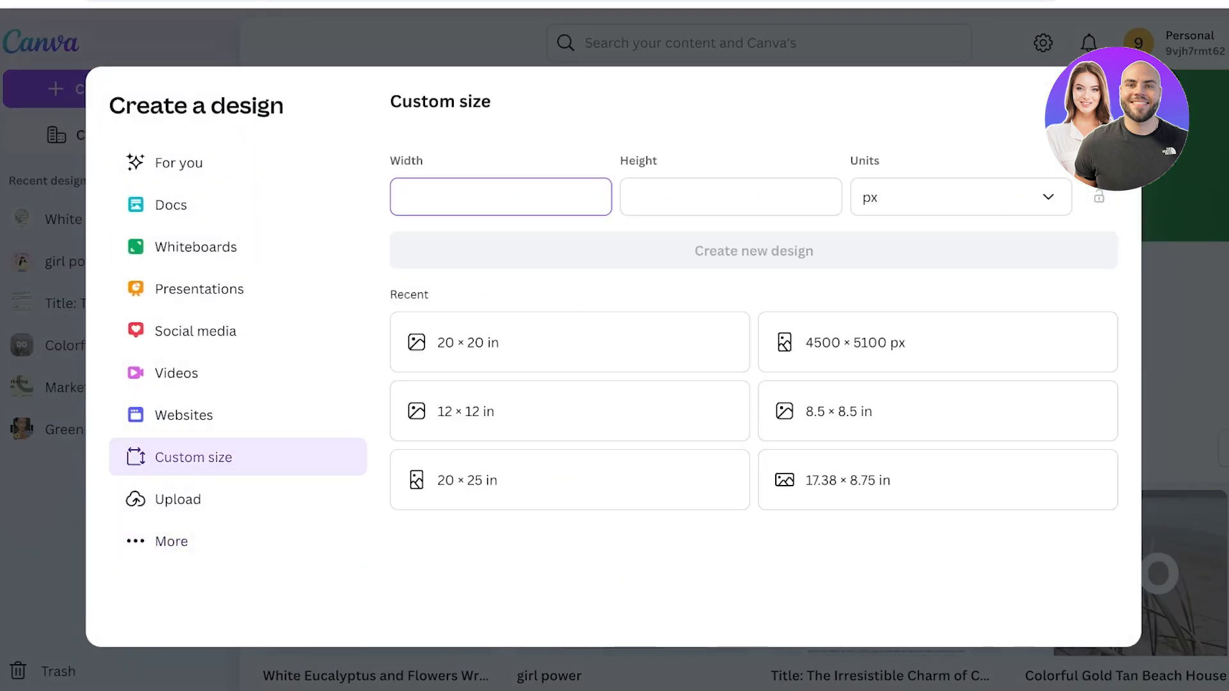
click(960, 197)
click(871, 289)
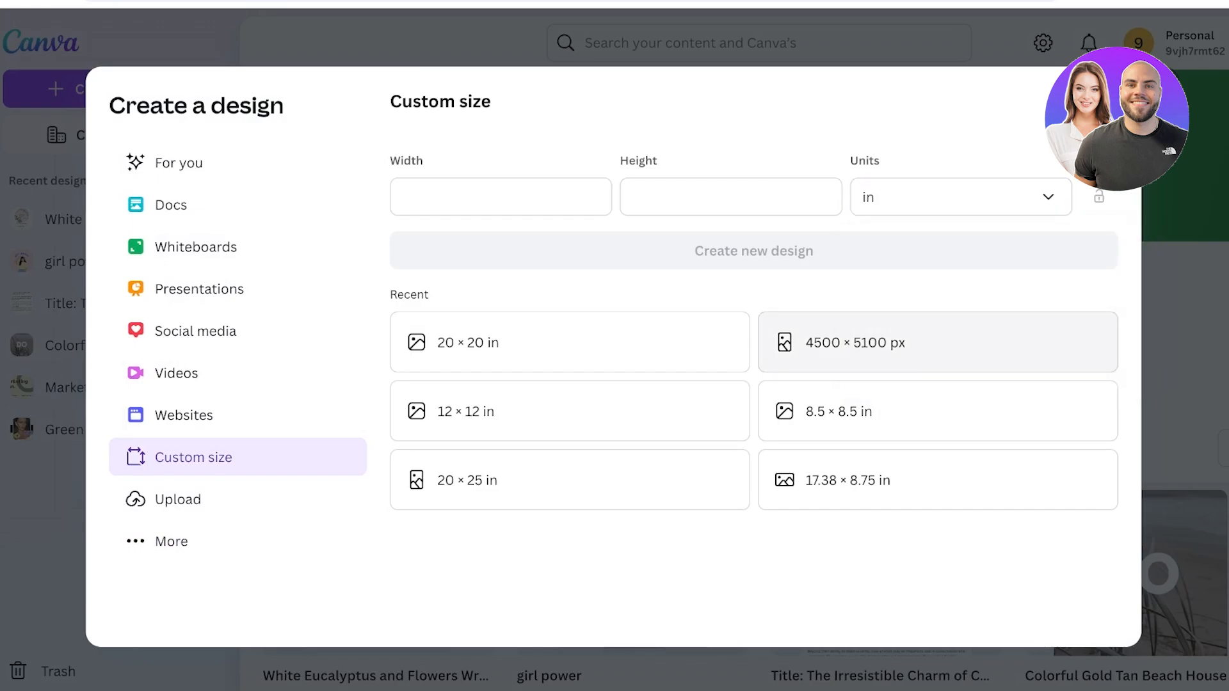
Set the design's width to 12.47 in and height to 9.25 in, based on the calculator's Full Cover dimensions
click(501, 197)
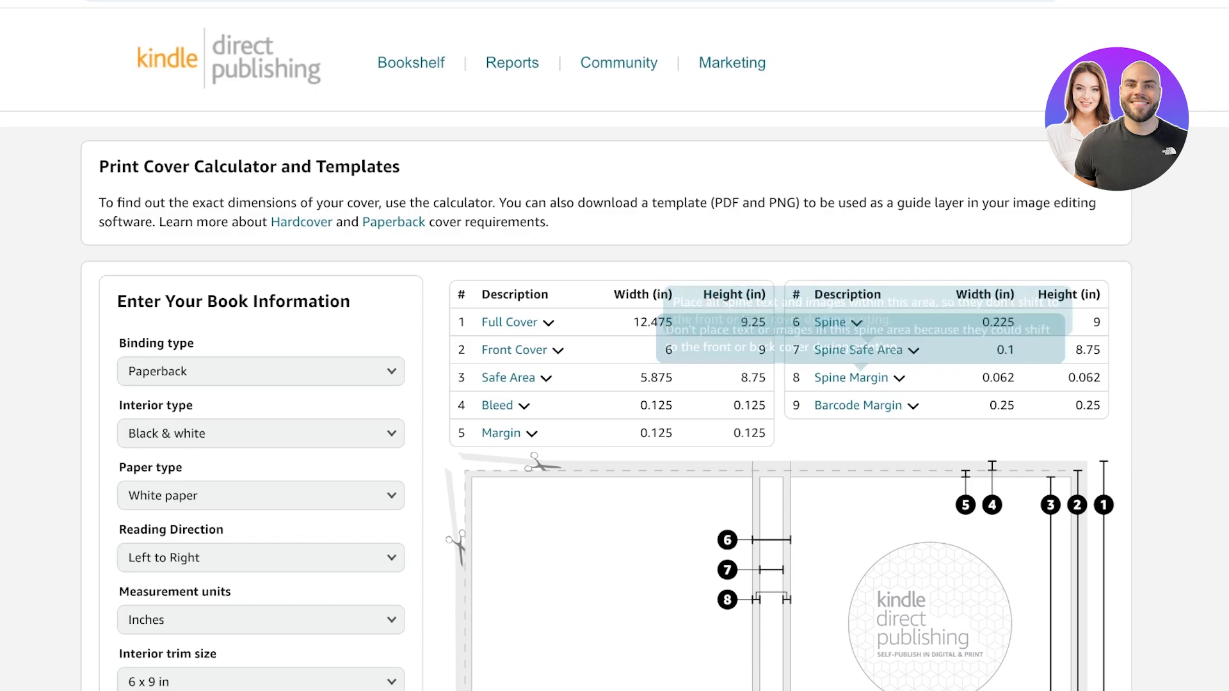
scroll(852, 410, down, 1)
mouse_move(512, 284)
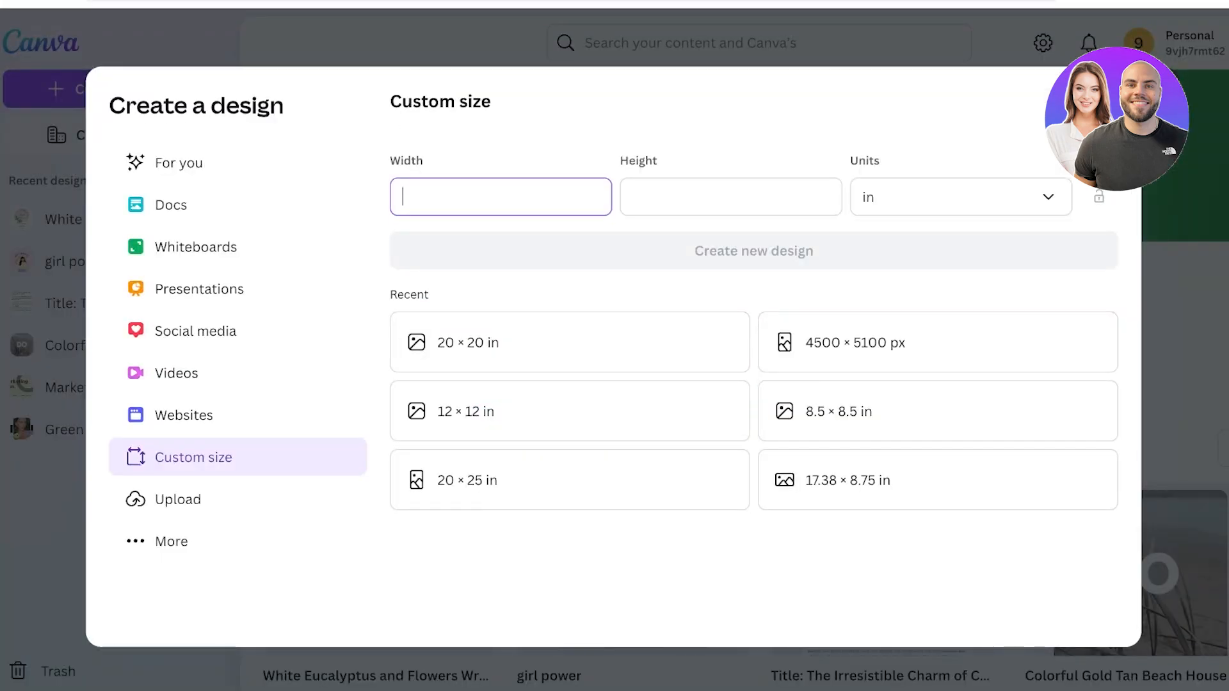
text(12.47)
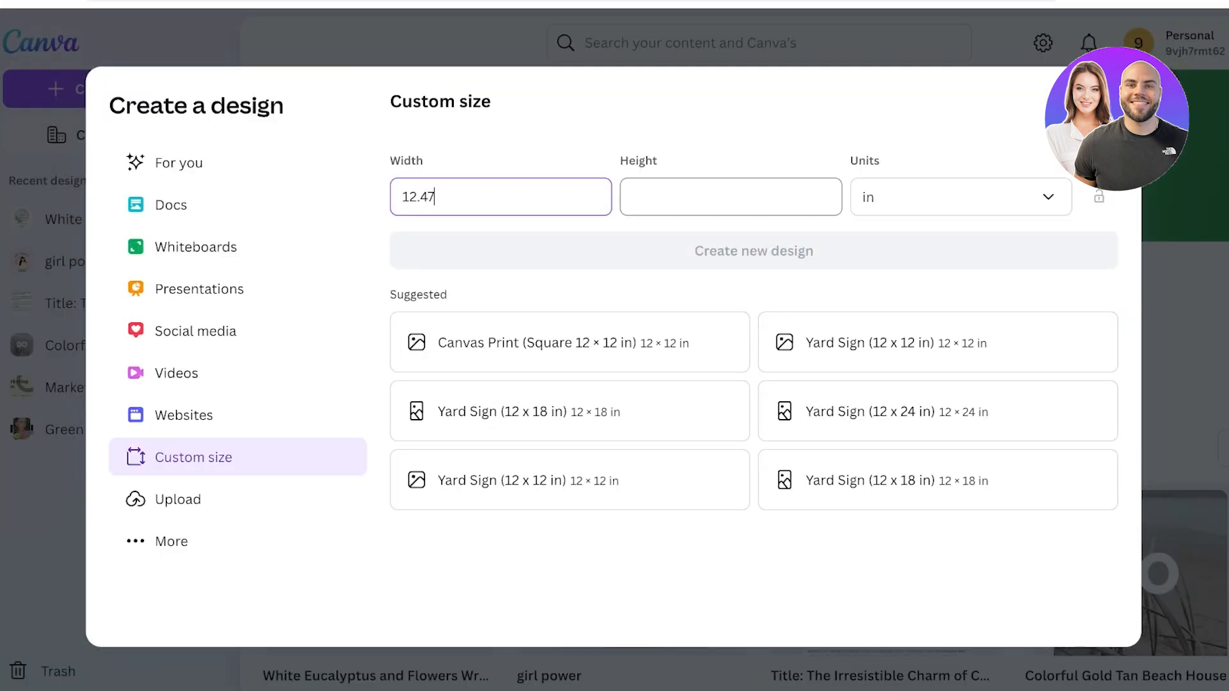
key(Tab)
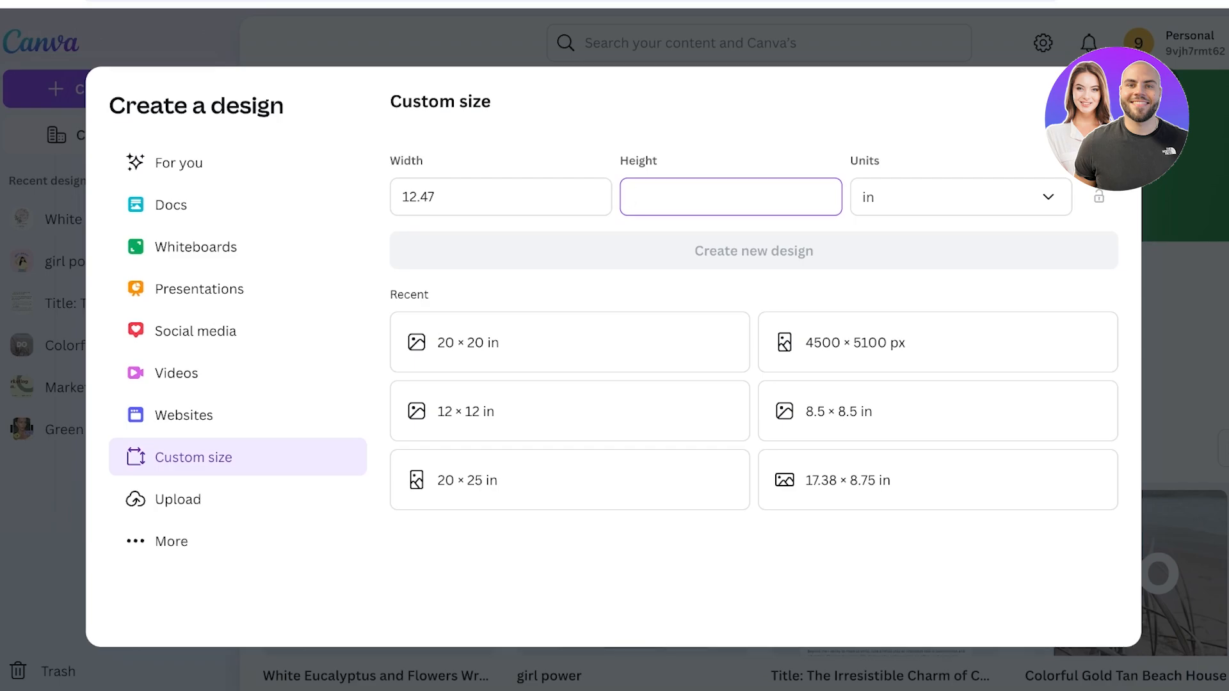
text(9.25)
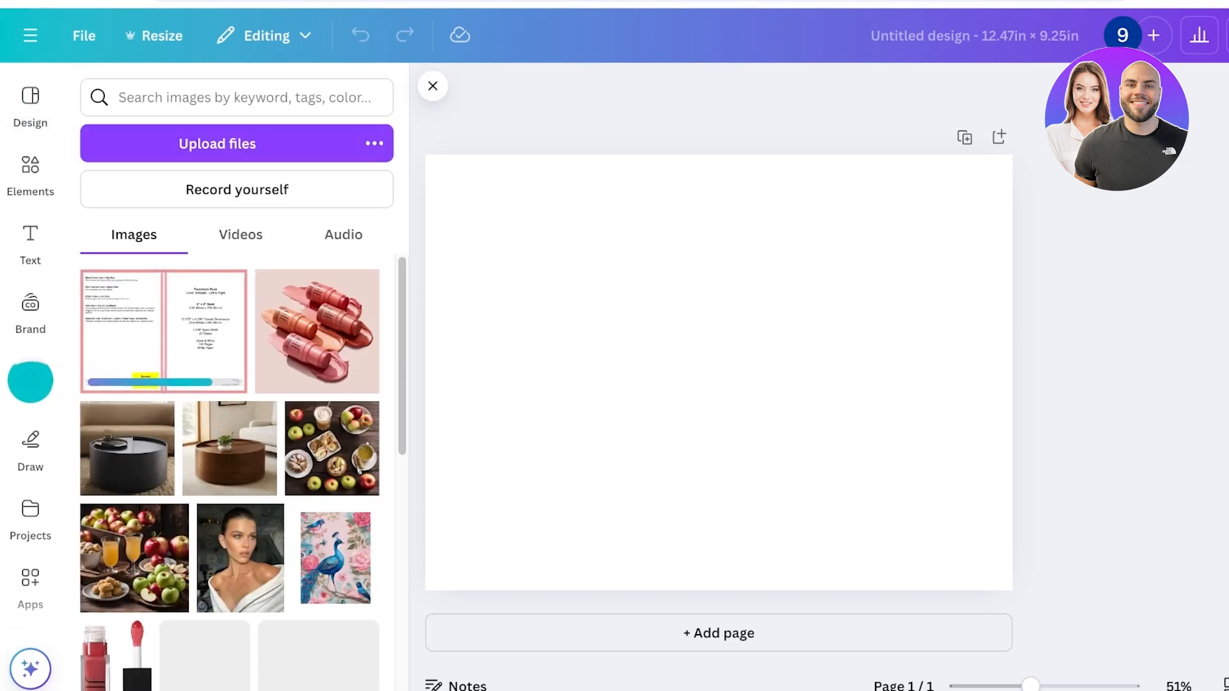
Place the uploaded KDP cover template on the blank page and enlarge it to fill the page exactly
click(163, 331)
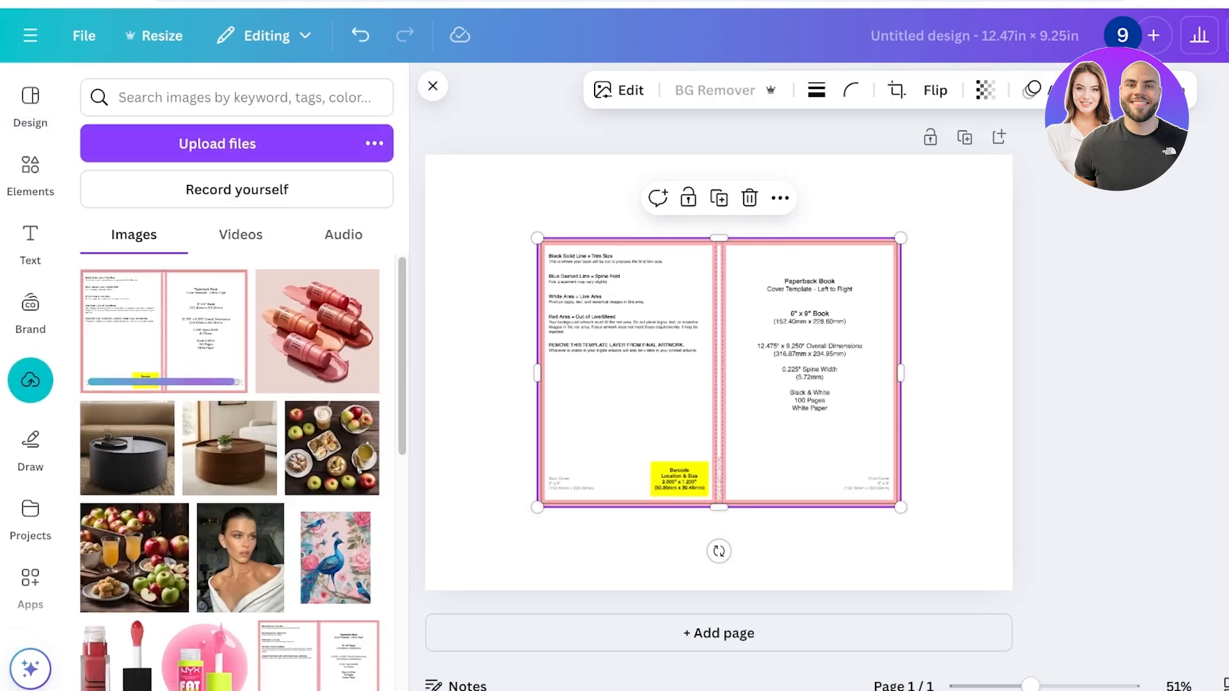
drag(718, 372, 606, 290)
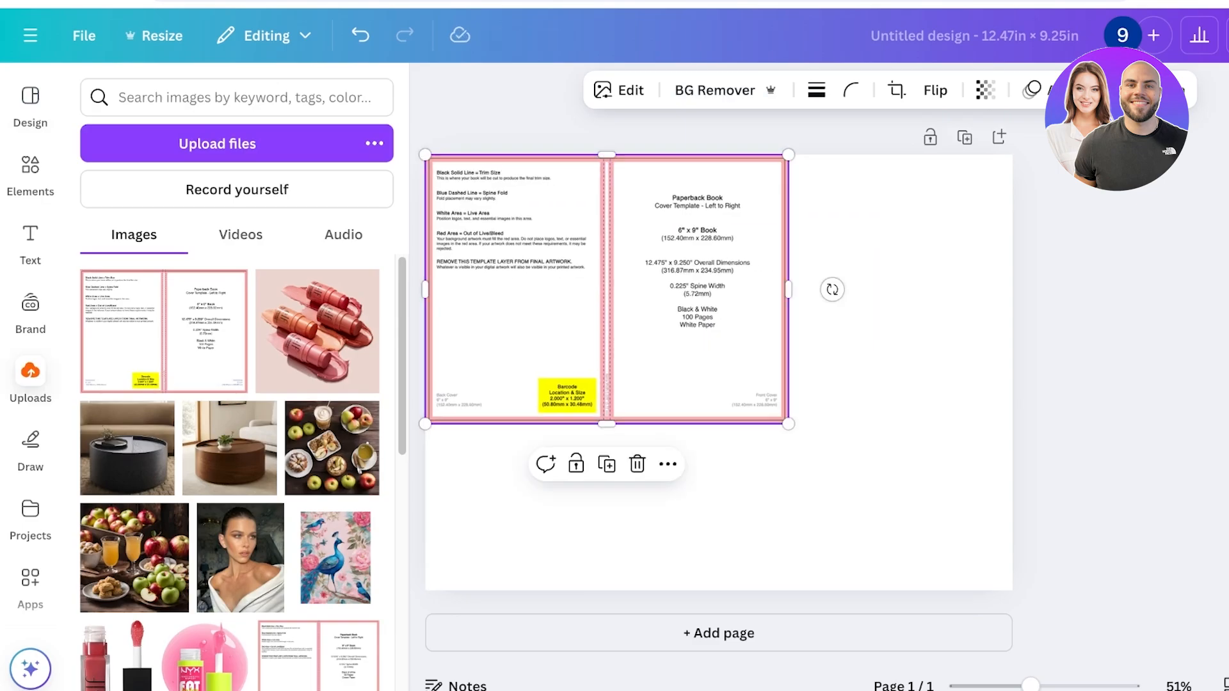
drag(788, 424, 1012, 590)
click(1088, 487)
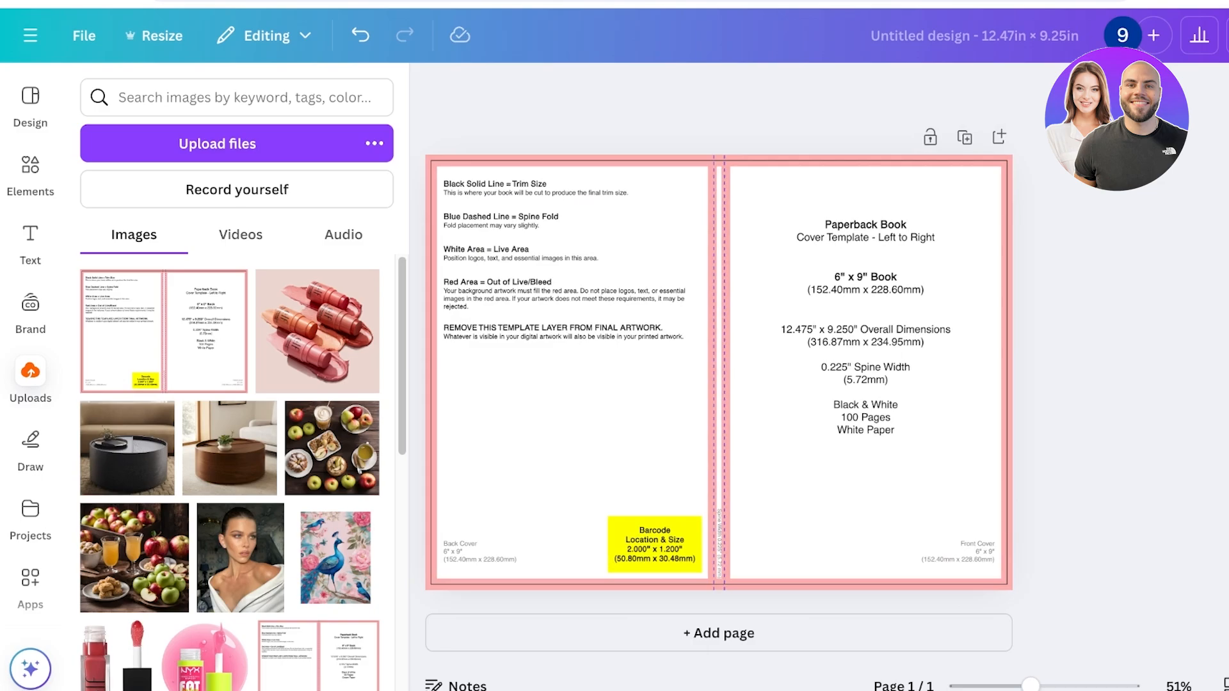
Examine the cover template up close, including its trim, spine, bleed and barcode areas
click(30, 174)
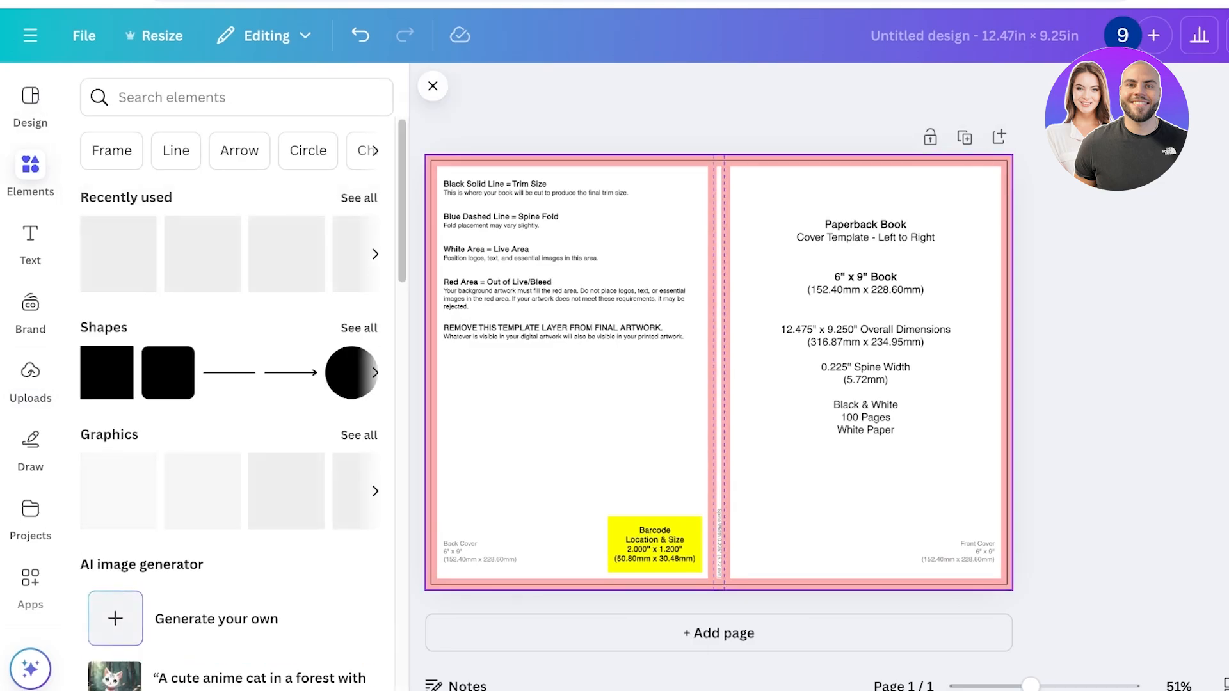
scroll(757, 372, down, 1)
scroll(758, 371, up, 3)
scroll(758, 371, down, 2)
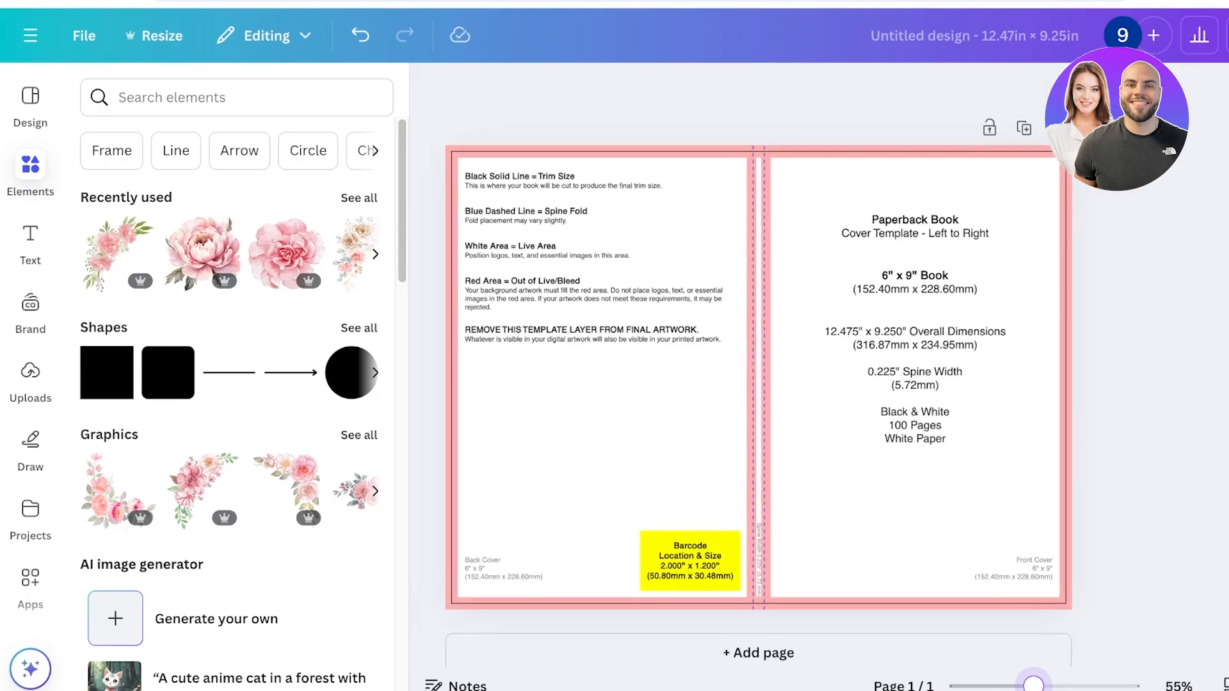
scroll(757, 371, up, 4)
scroll(757, 371, down, 2)
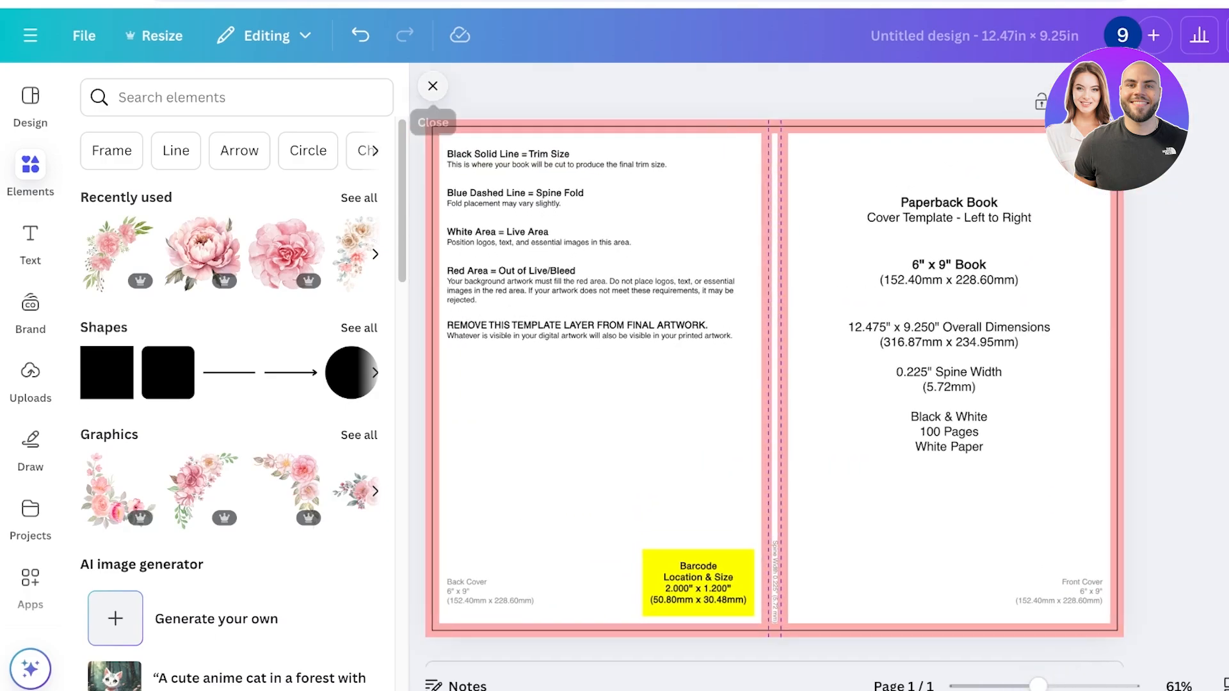
click(434, 86)
click(30, 165)
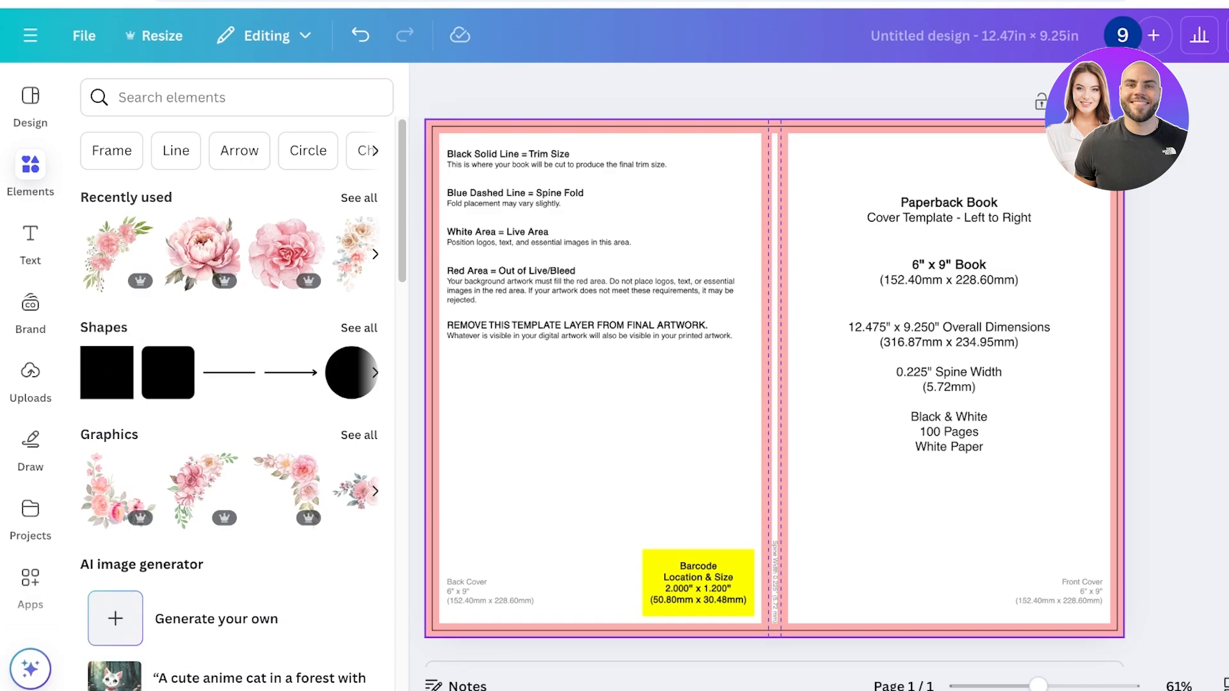
Try locking the template image in place, and unlock it again
click(774, 378)
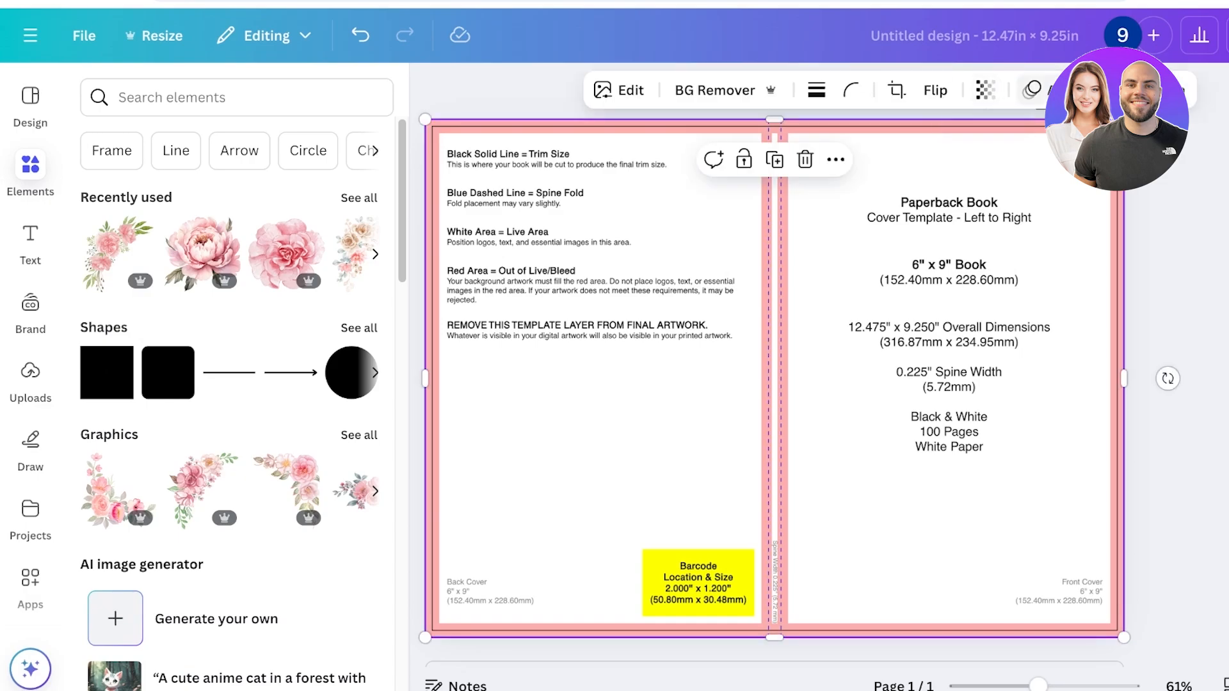
click(743, 159)
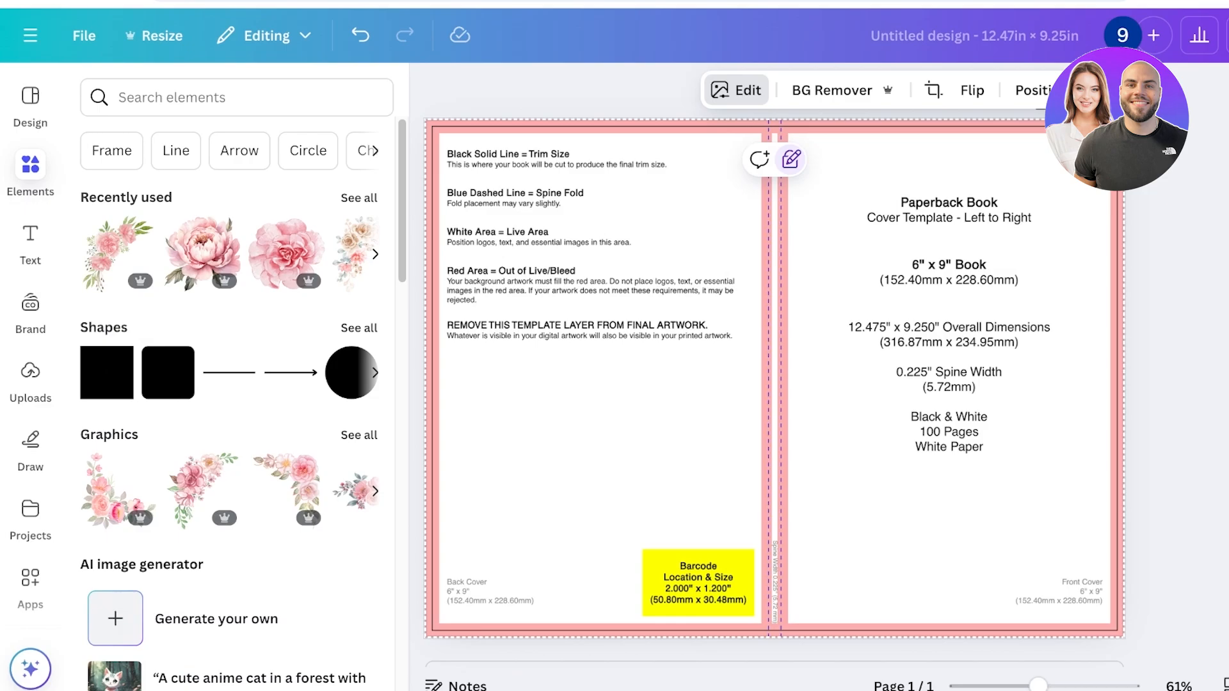
click(736, 90)
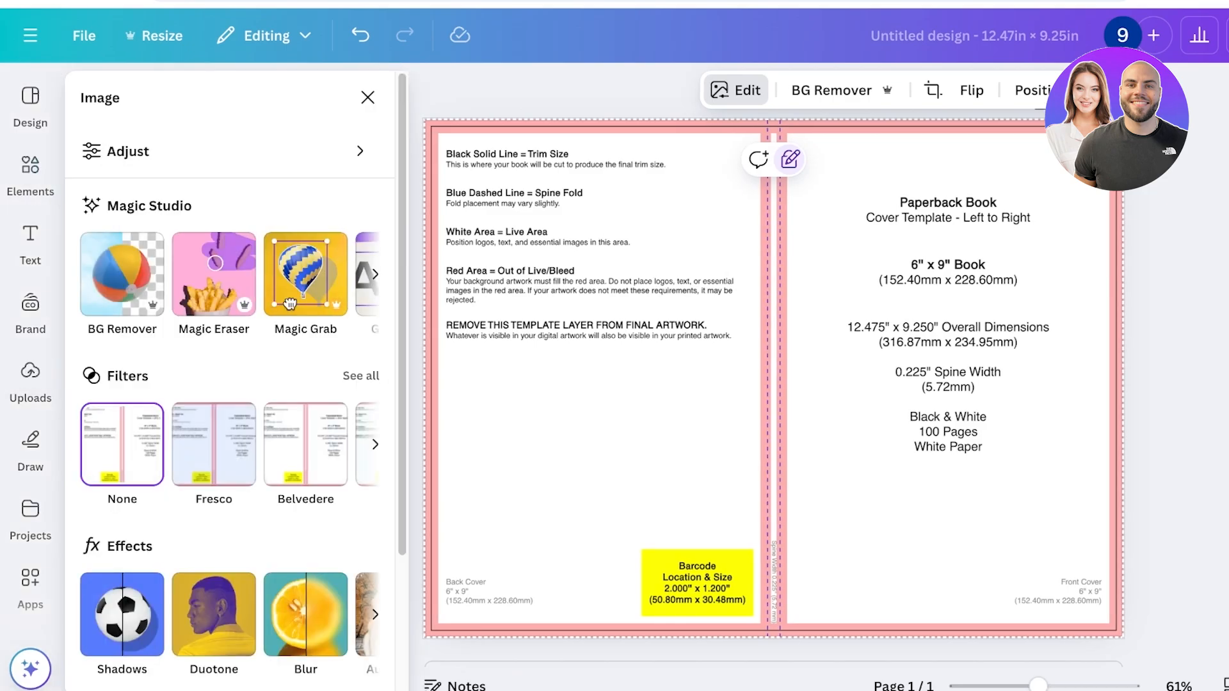
click(368, 97)
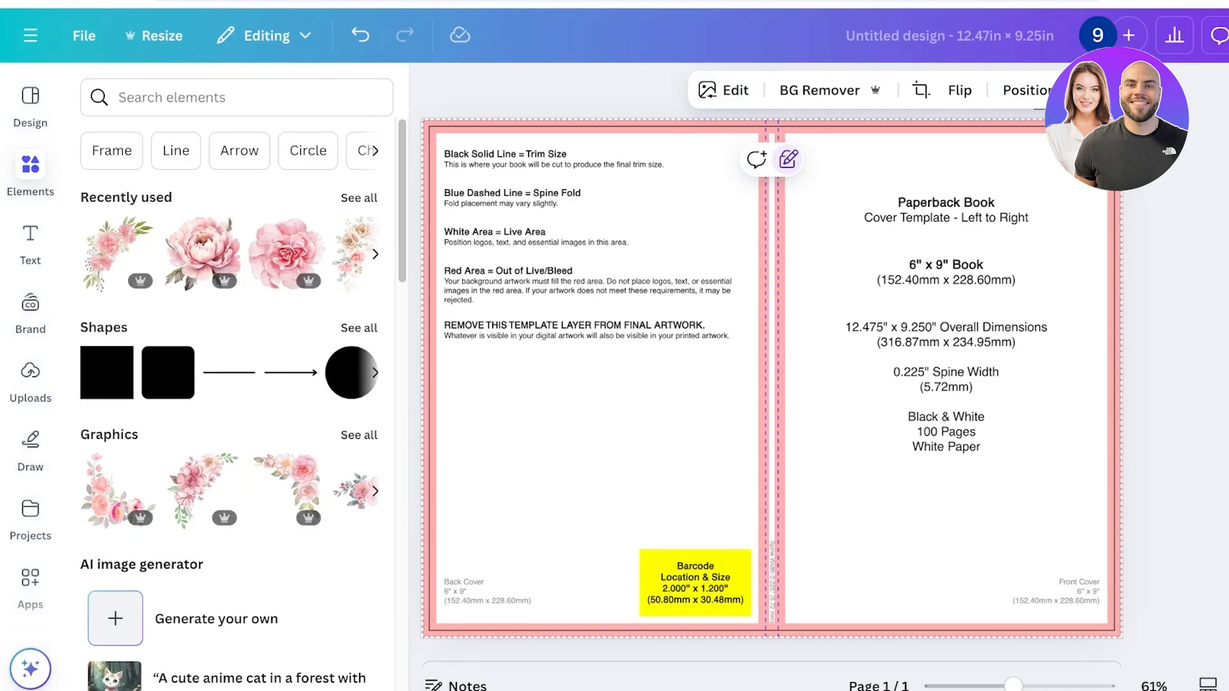
click(789, 160)
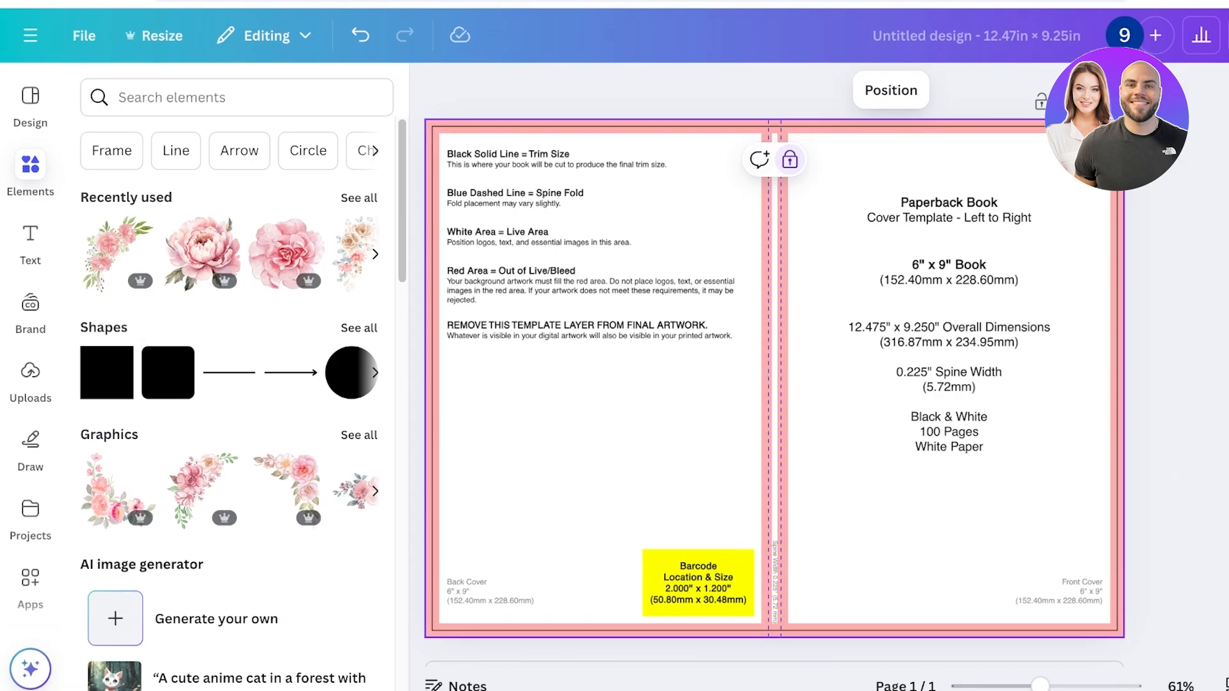
click(789, 160)
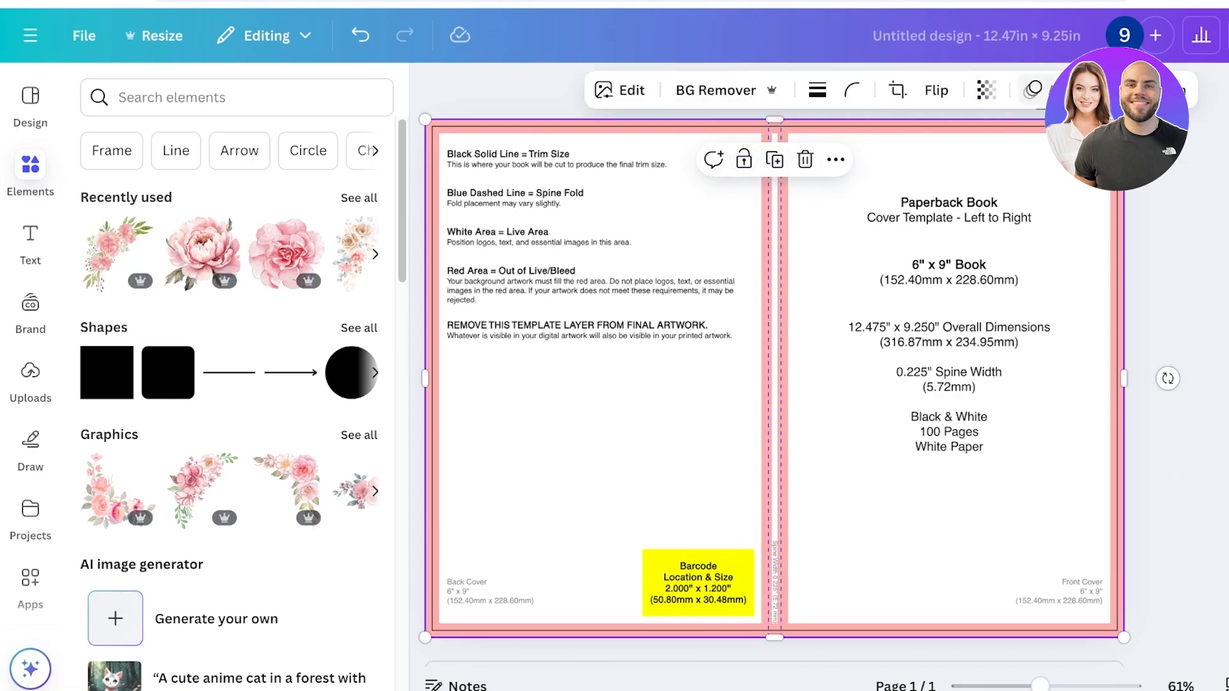
Make the template image semi-transparent and lock its position on the page
click(986, 90)
drag(1031, 169, 935, 169)
click(743, 160)
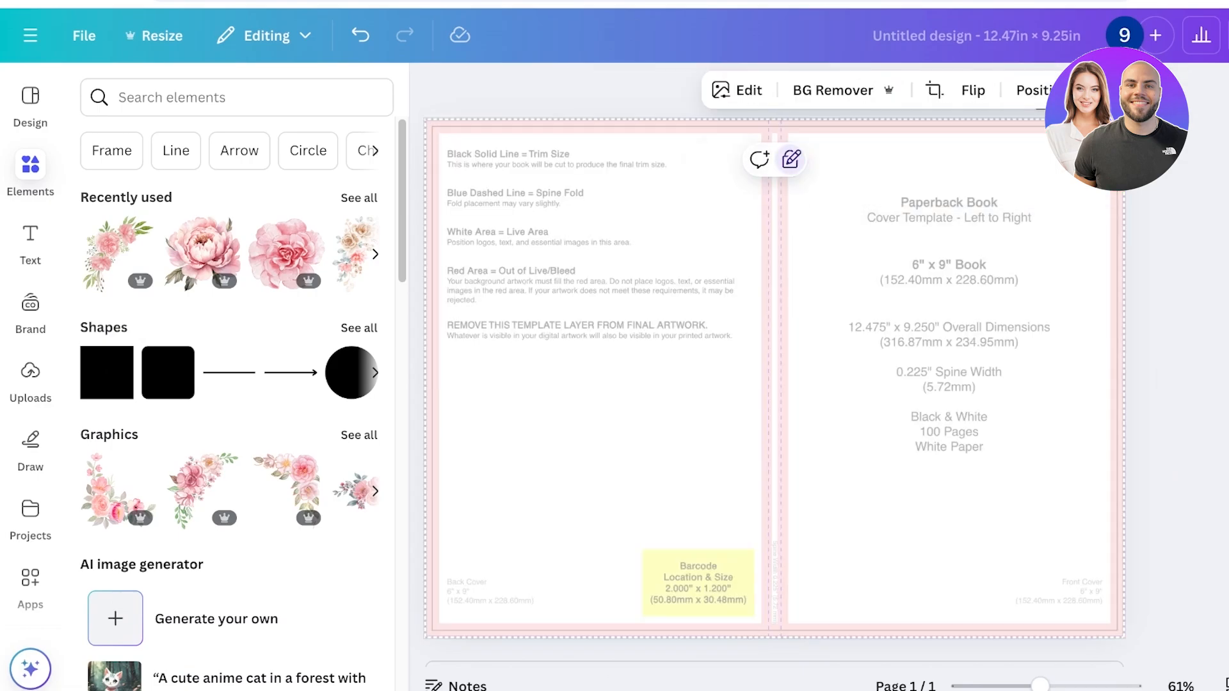
click(30, 173)
click(30, 173)
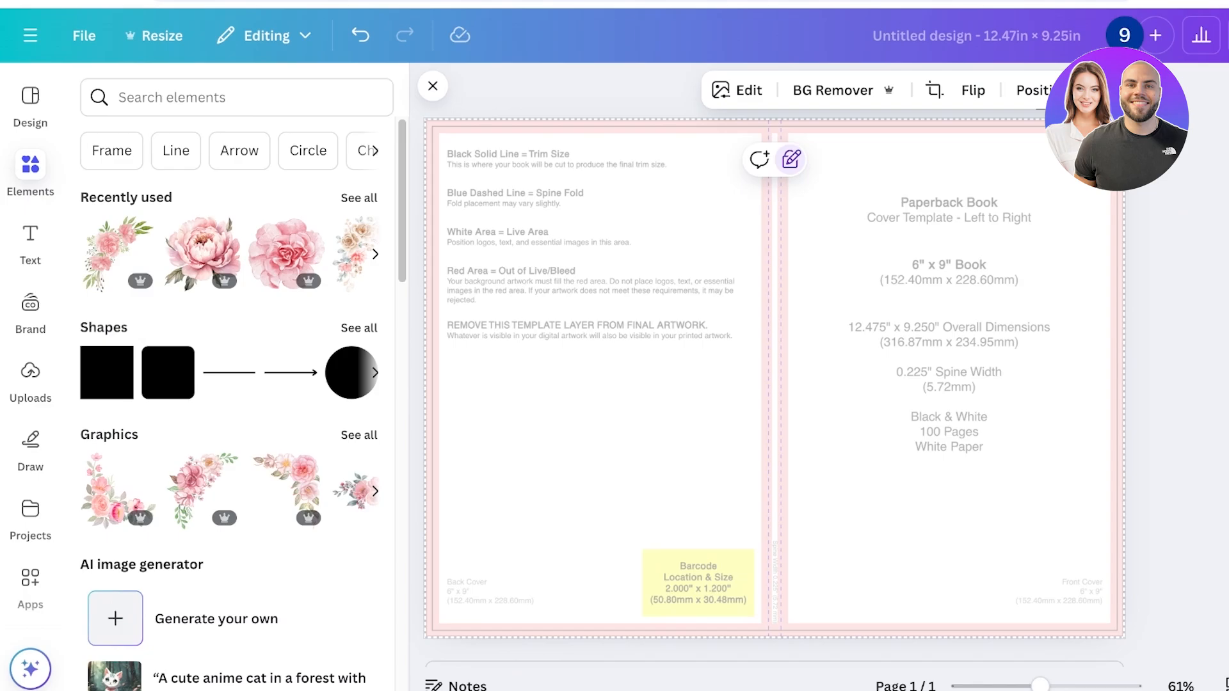
Search the elements library for "background" and limit the results to graphics
click(171, 97)
text(b)
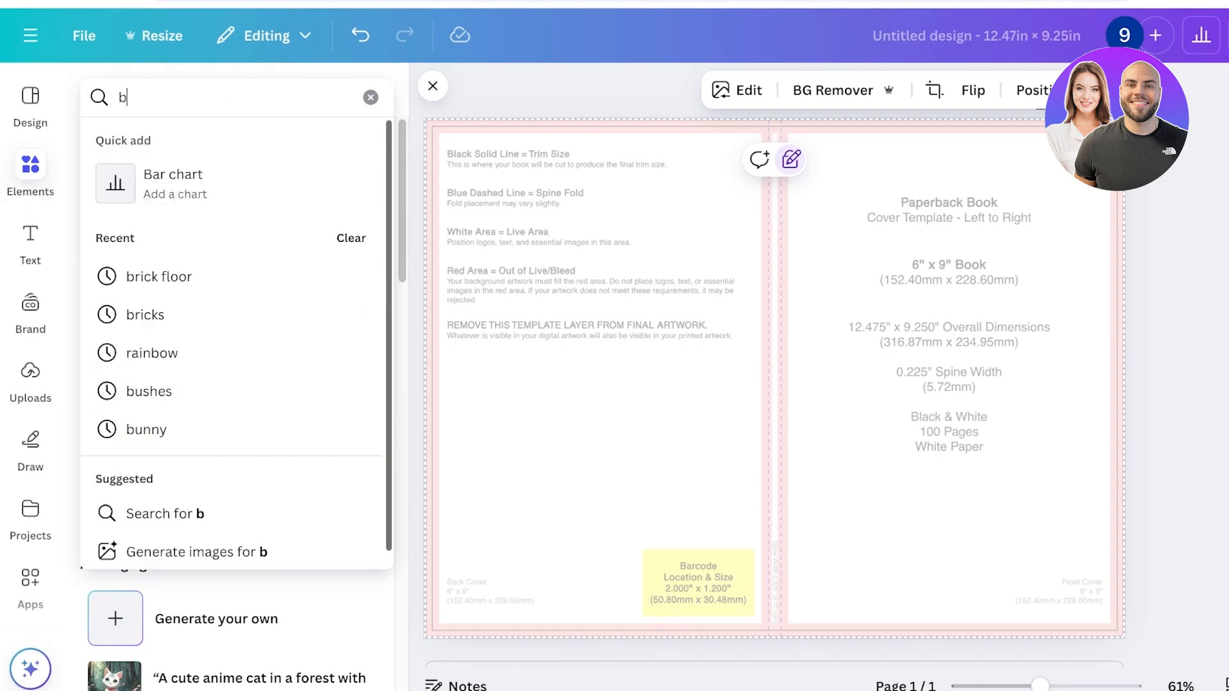
text(ack)
key(Down)
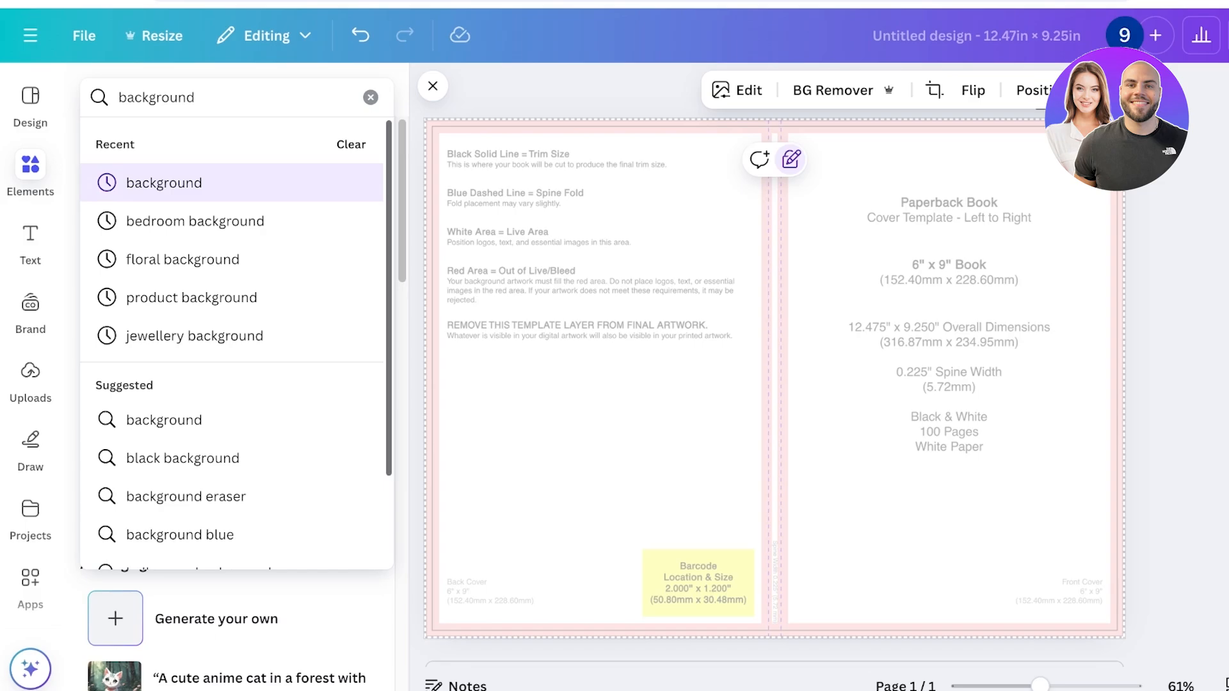
key(Return)
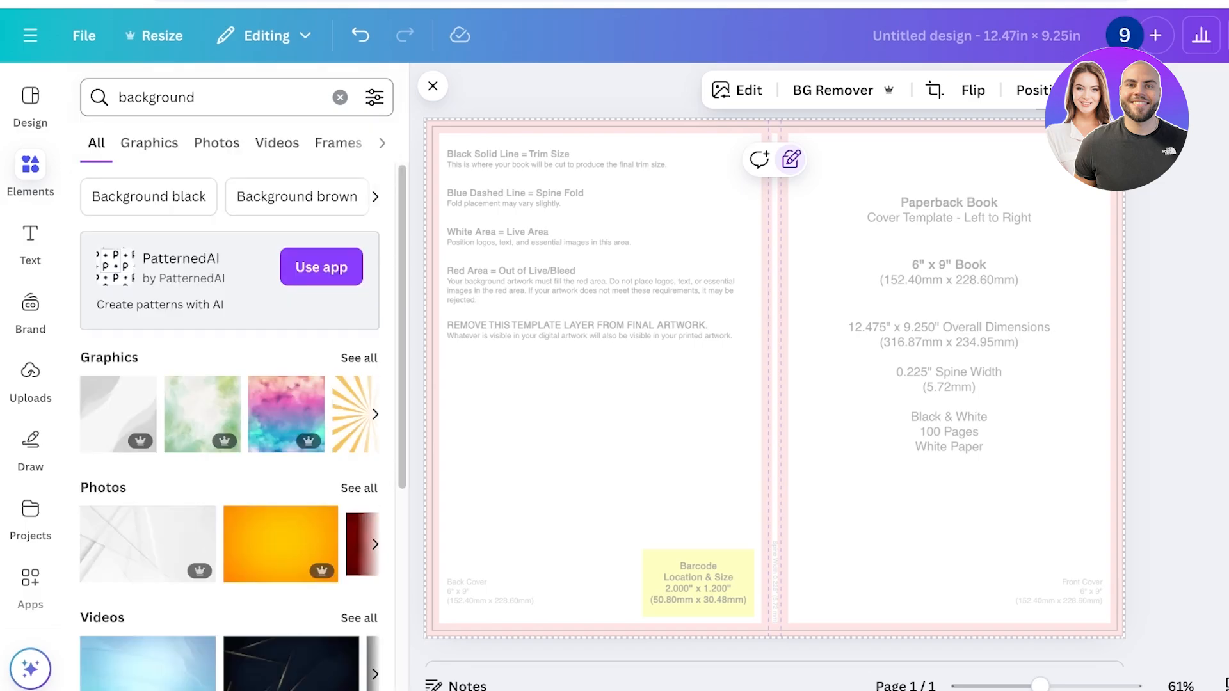
click(149, 143)
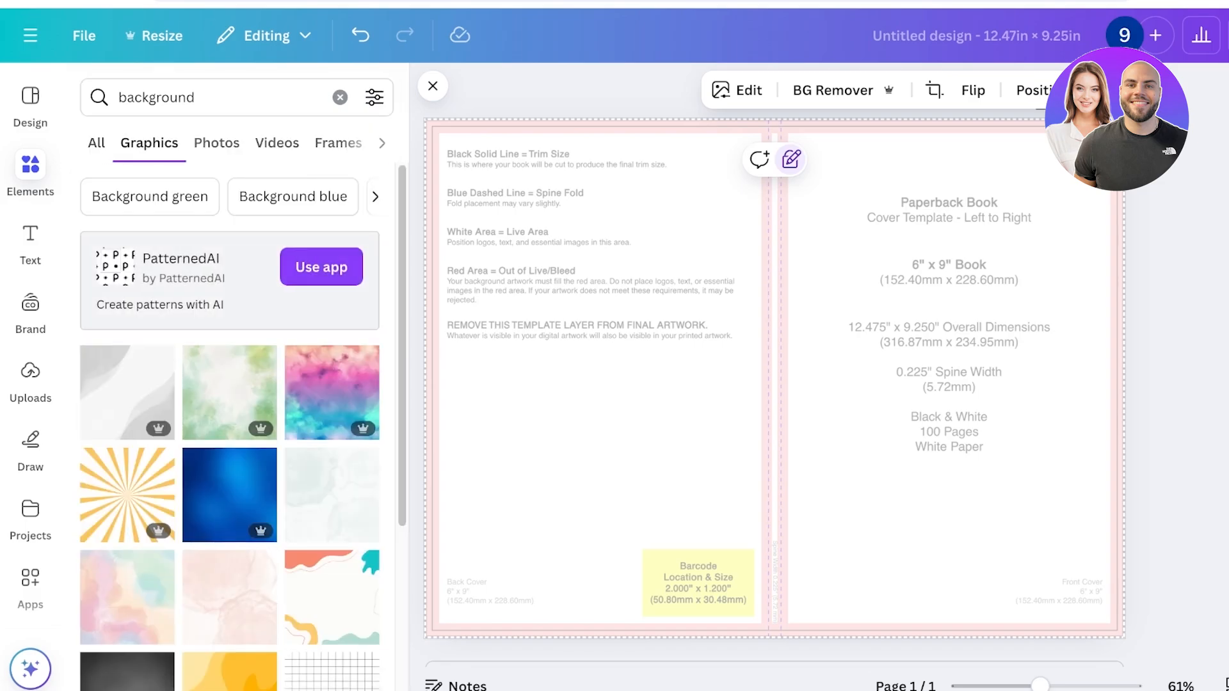
Try a pastel watercolor background graphic on the front cover and delete it
scroll(141, 346, down, 3)
click(131, 429)
drag(717, 384, 928, 331)
key(Delete)
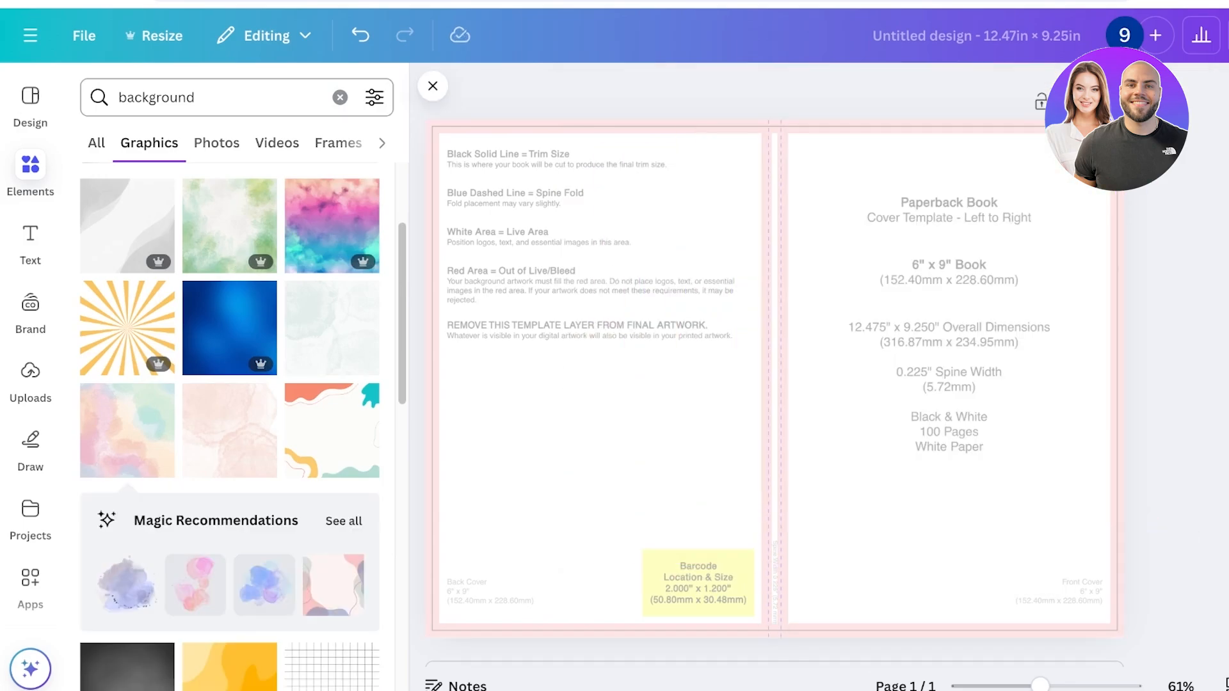
Search graphics for "forest background" and add the white-centered tree frame illustration over the front cover area
click(119, 97)
text(forest)
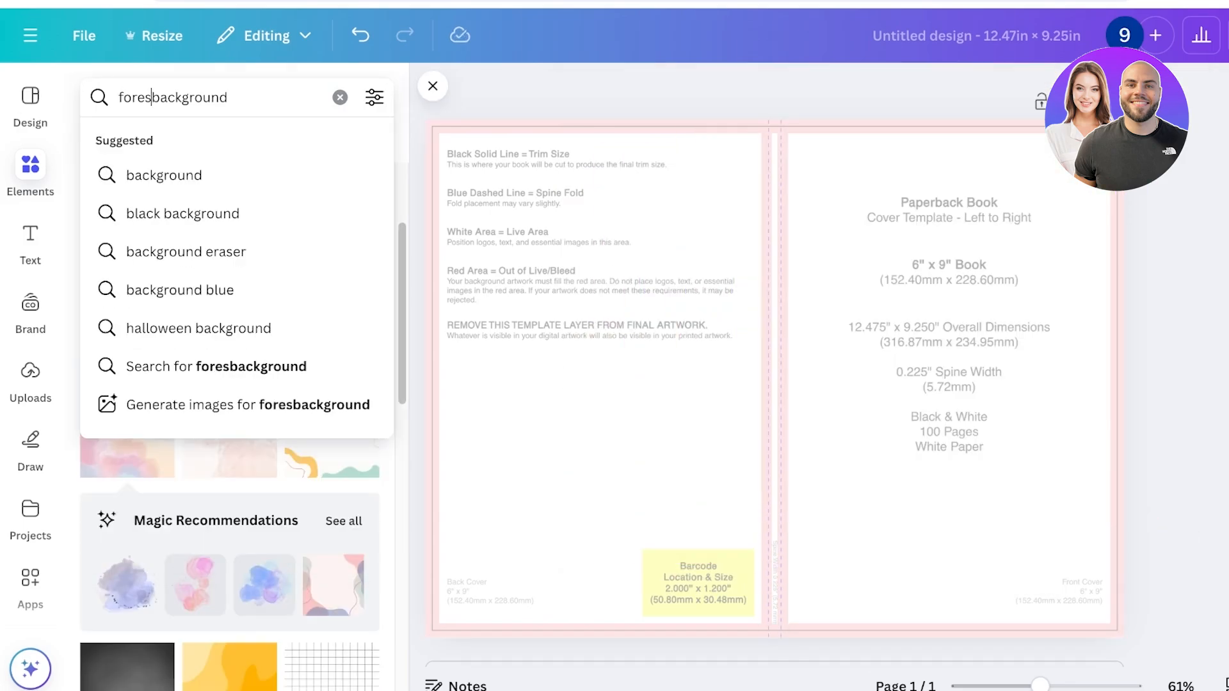
key(Return)
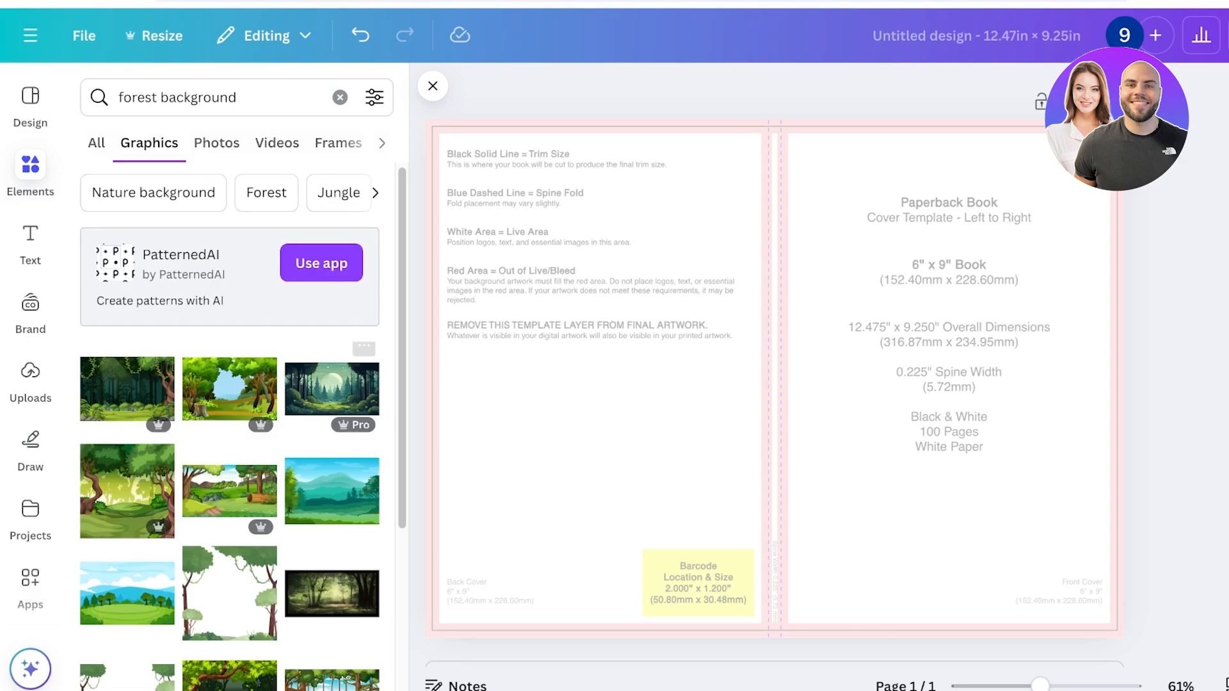
scroll(231, 422, down, 4)
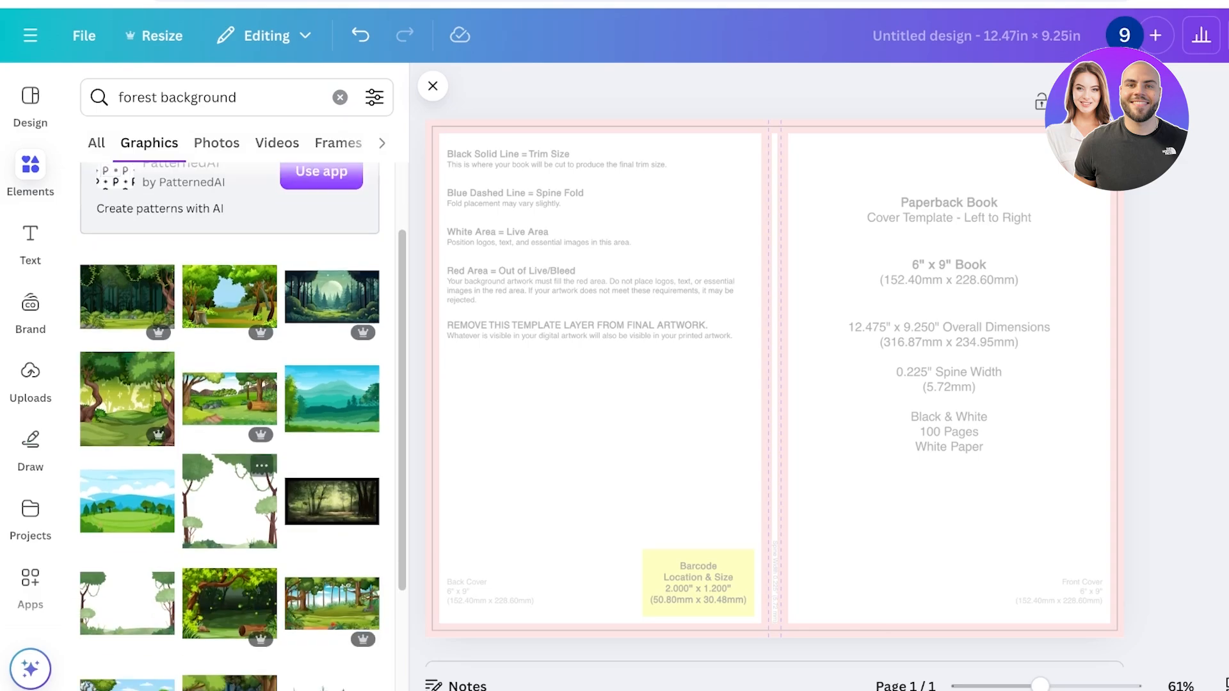
click(230, 346)
drag(775, 379, 902, 337)
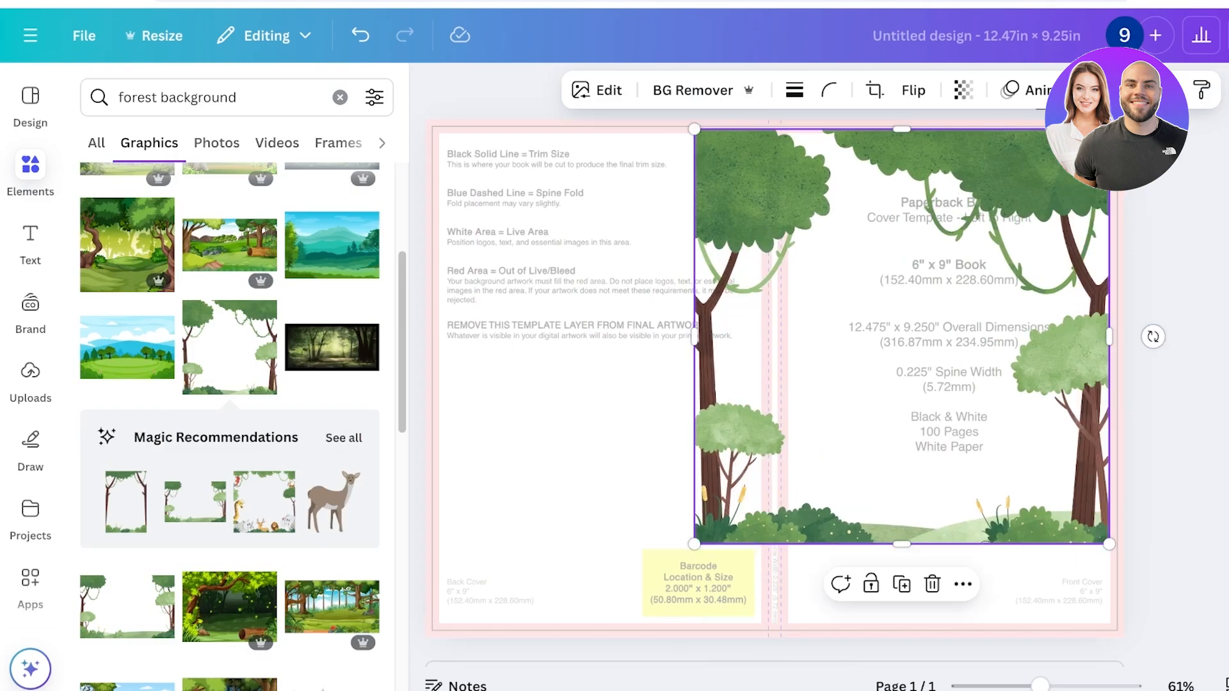
Enlarge the tree illustration to the front cover's height, align it beside the spine, and crop it at the page's outer edge
drag(1109, 336, 1100, 336)
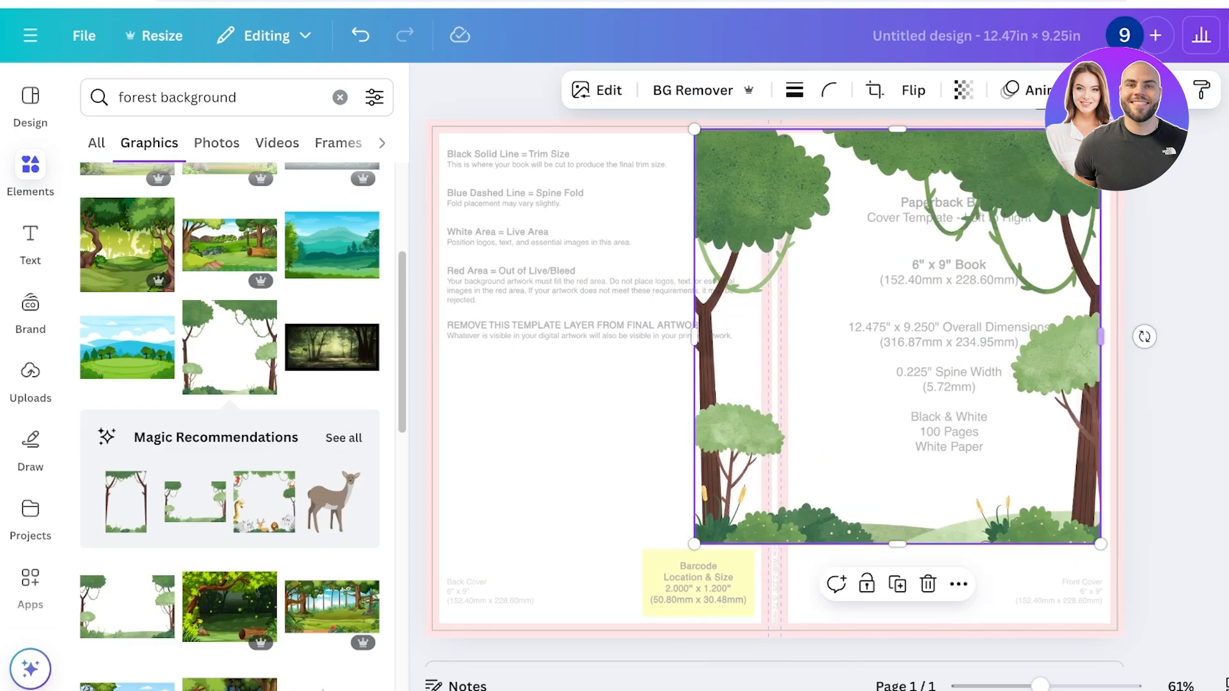
drag(897, 337, 978, 338)
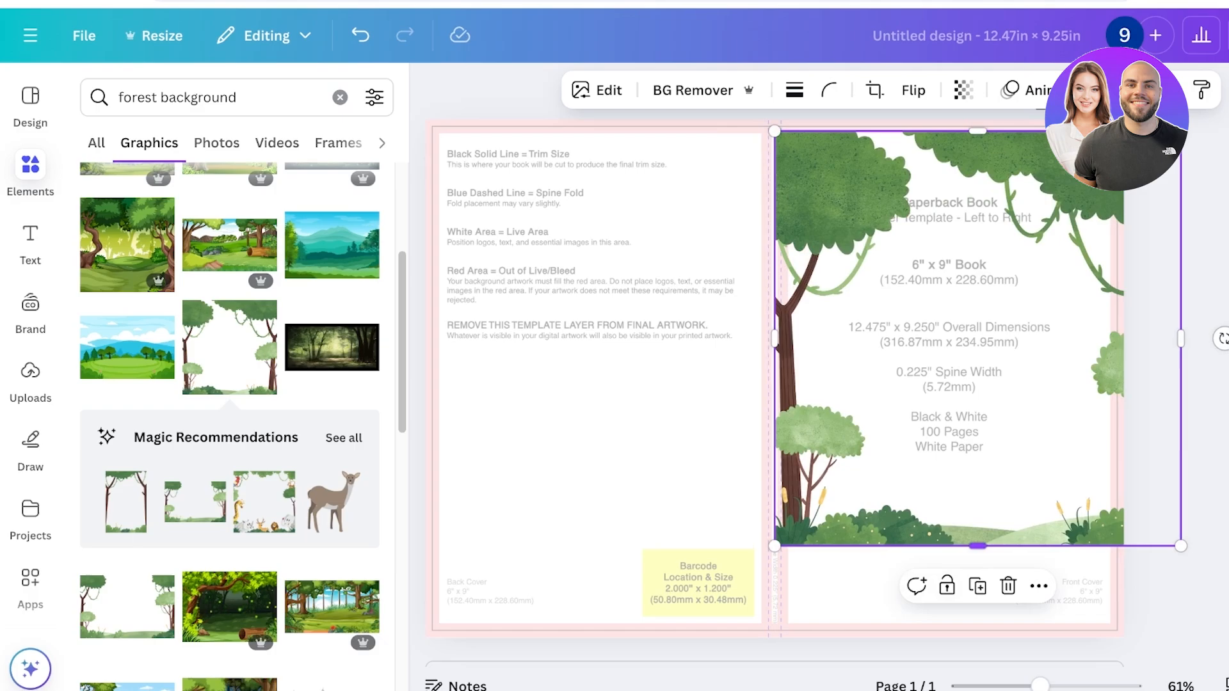
drag(774, 546, 684, 637)
drag(896, 384, 993, 372)
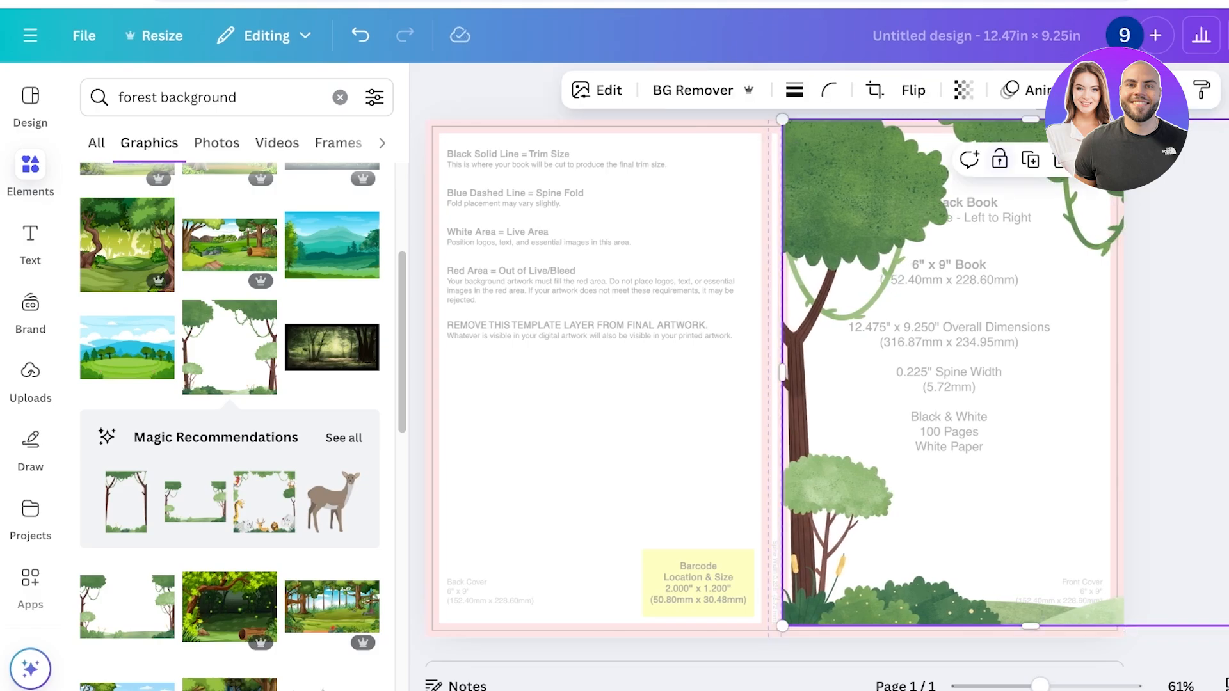
drag(1225, 374, 1124, 374)
Duplicate the tree illustration and crop the copy to a narrow strip showing the opposite tree along the front cover's outer edge
key(ctrl+d)
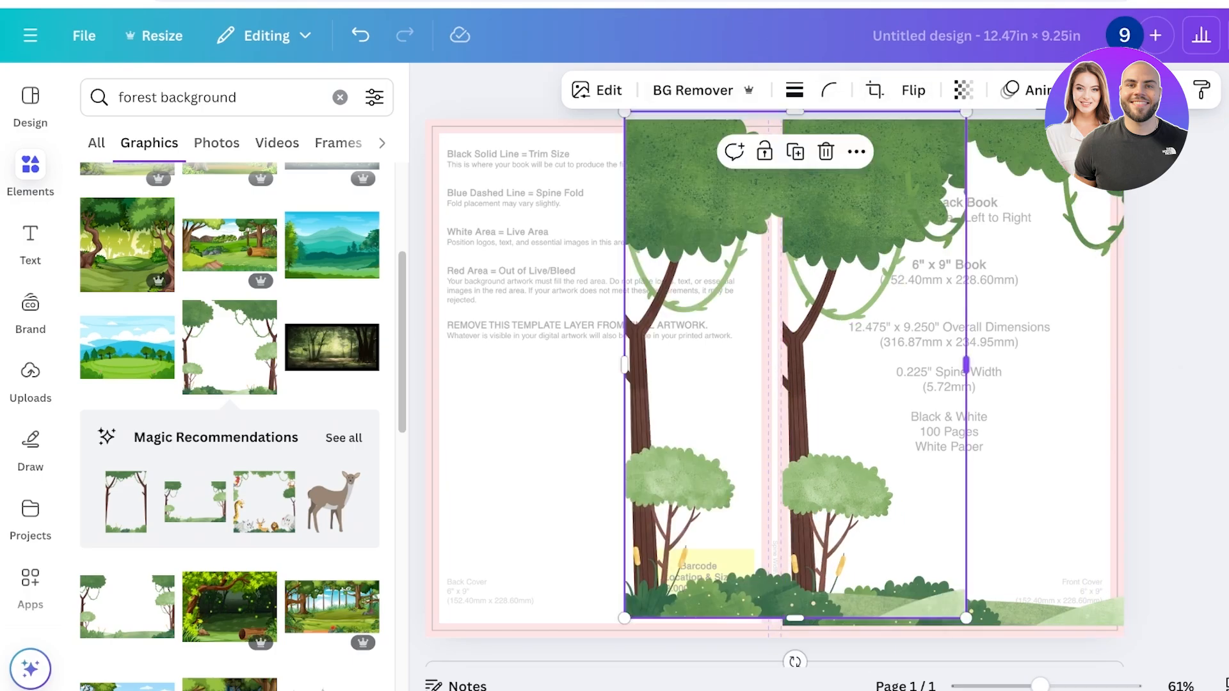
drag(966, 365, 1133, 365)
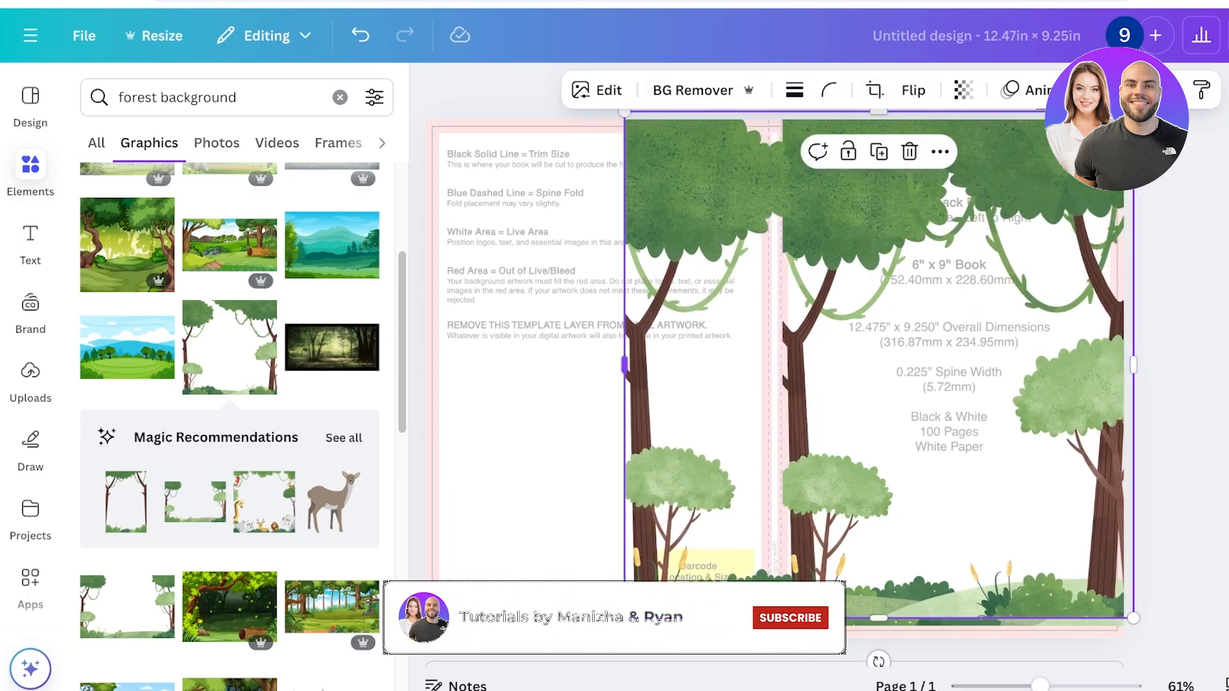
drag(625, 365, 989, 365)
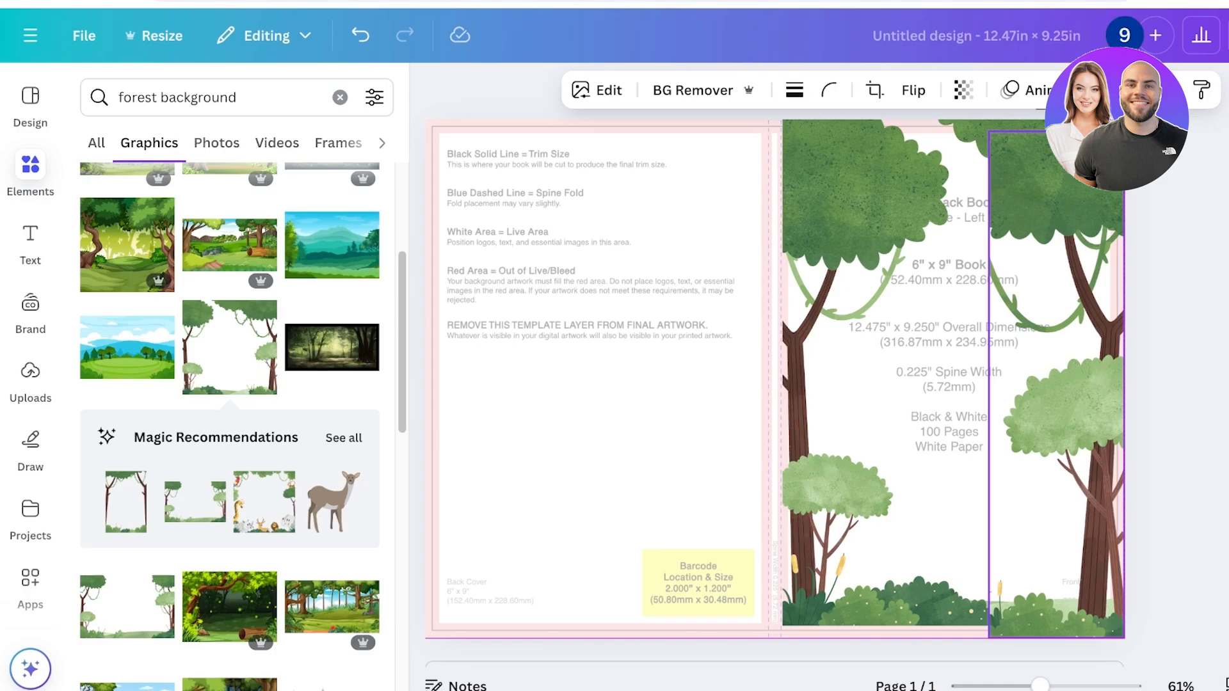
Adjust the crops and alignment of the two tree images so they join into one scene across the front cover
click(909, 384)
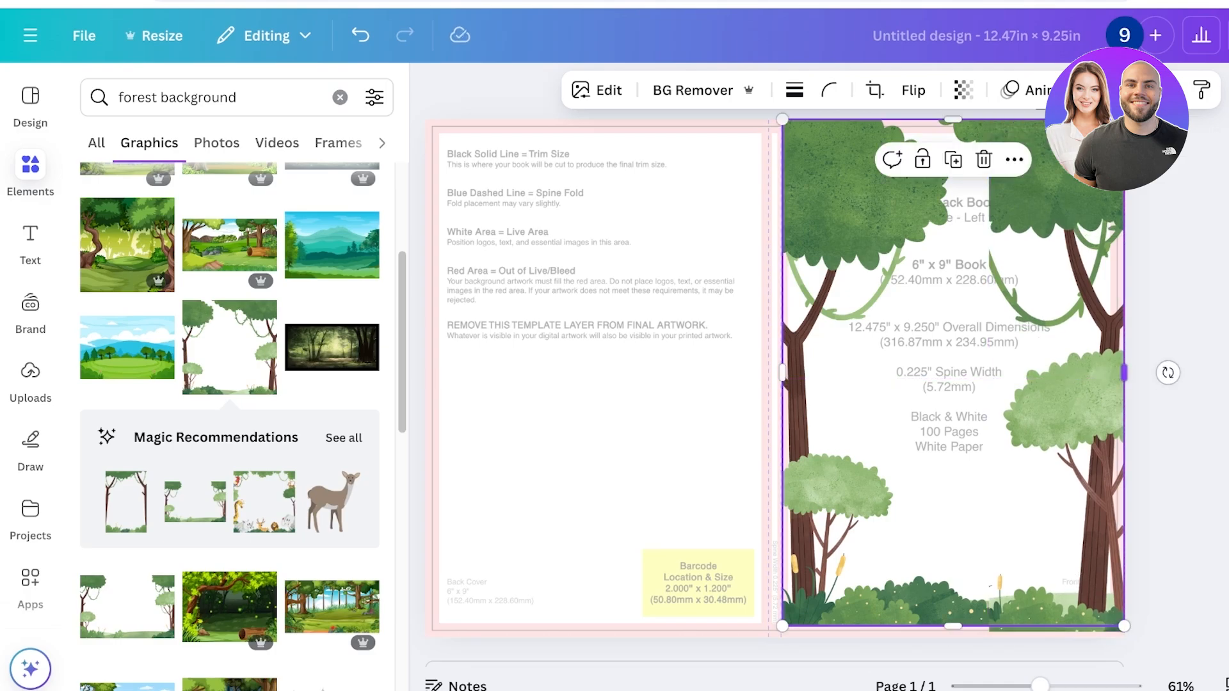
drag(1124, 372, 1000, 372)
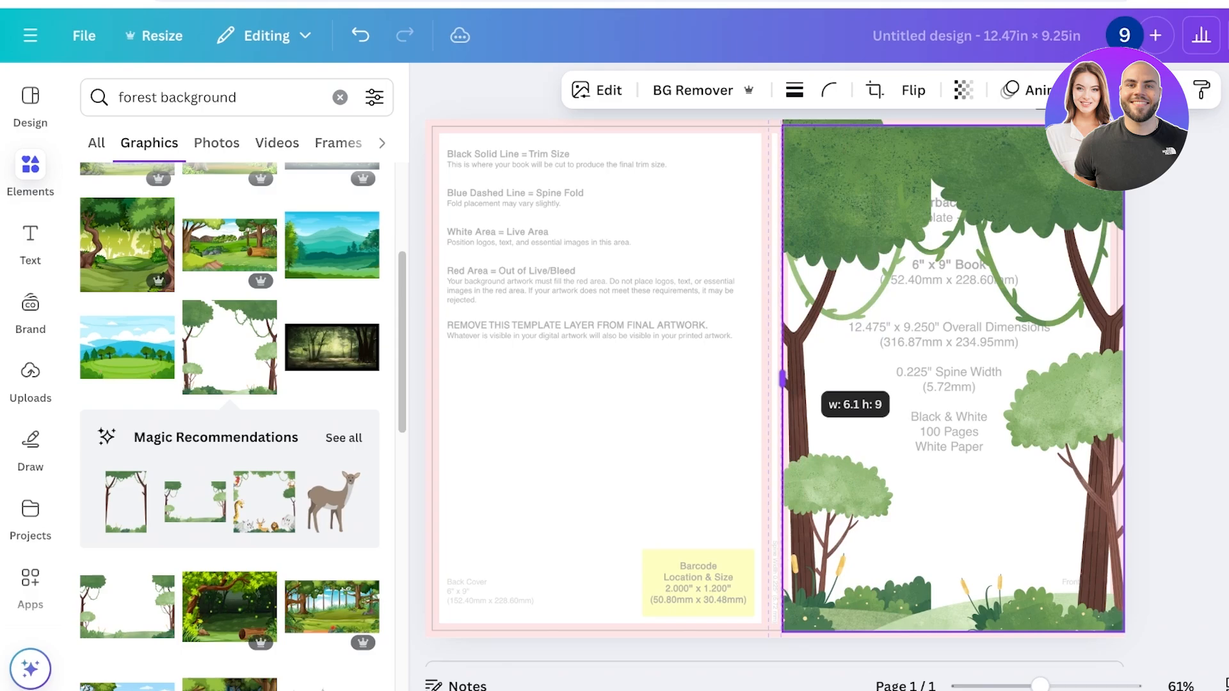
drag(782, 379, 782, 379)
drag(998, 506, 998, 500)
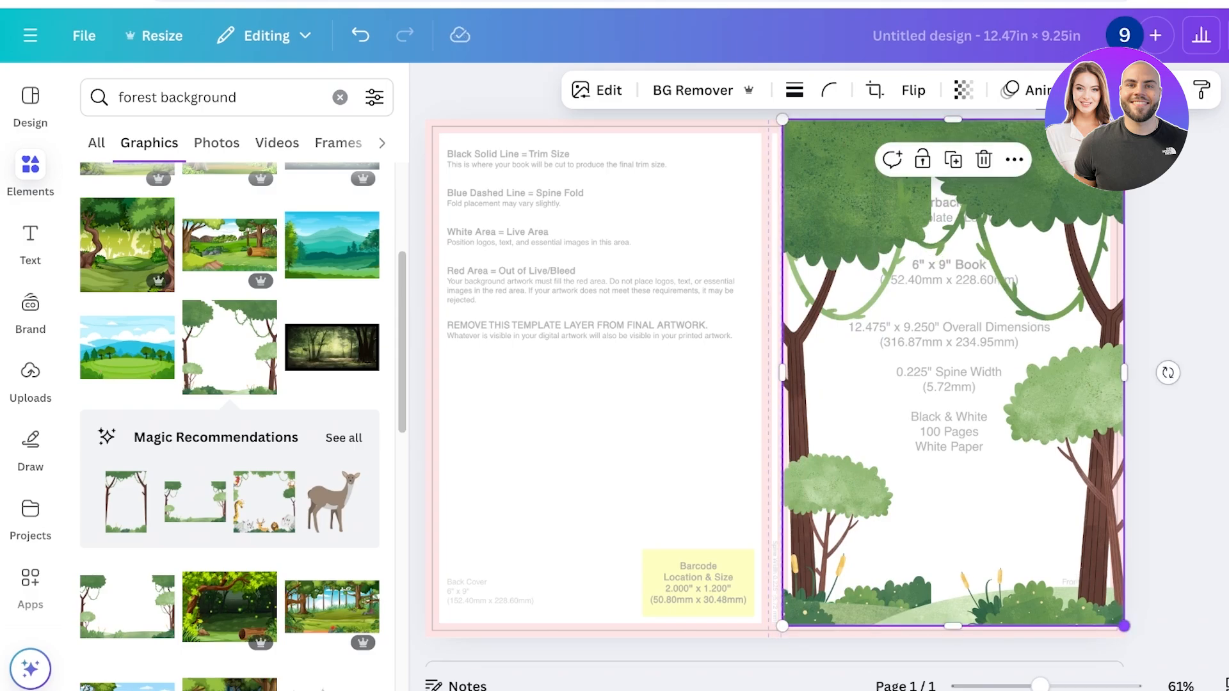
Enlarge and reposition the tree image so the artwork reaches the front cover's bleed edges and the middle of the spine
drag(1124, 626, 1132, 638)
drag(1081, 576, 1074, 576)
click(1171, 448)
click(1062, 422)
click(698, 416)
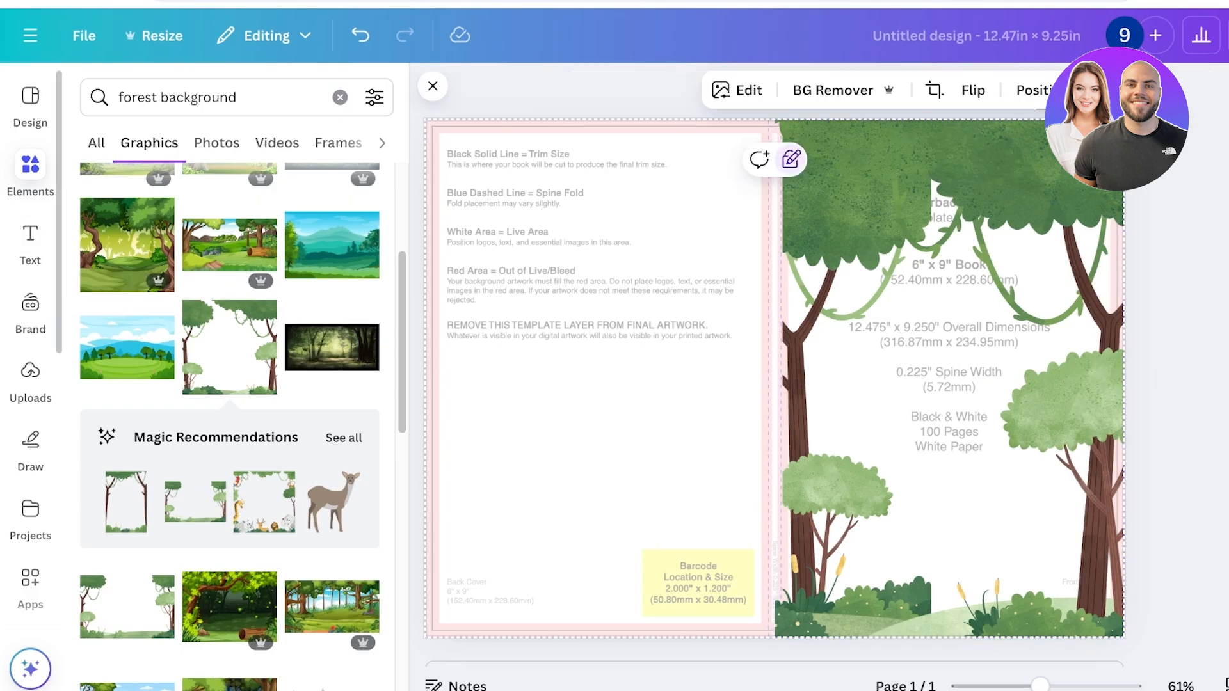
Add a plain straight line and stretch it vertically down the middle of the spine from the page's top edge to its bottom edge
click(30, 242)
click(30, 242)
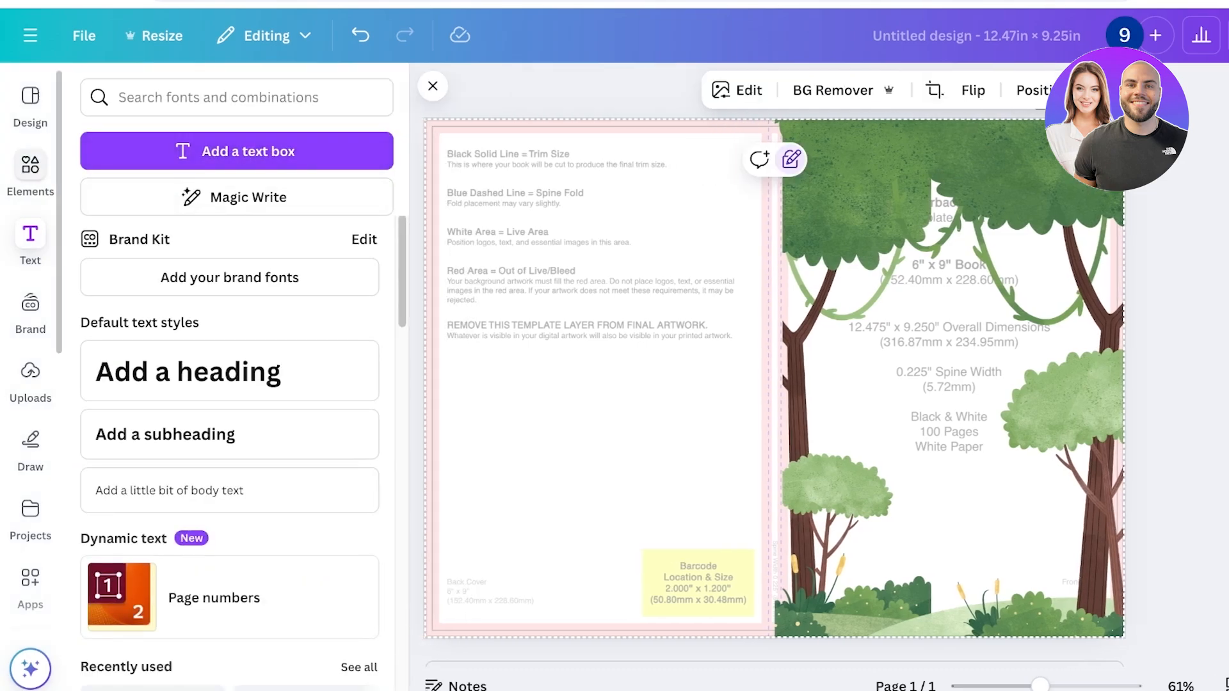
click(30, 171)
click(340, 98)
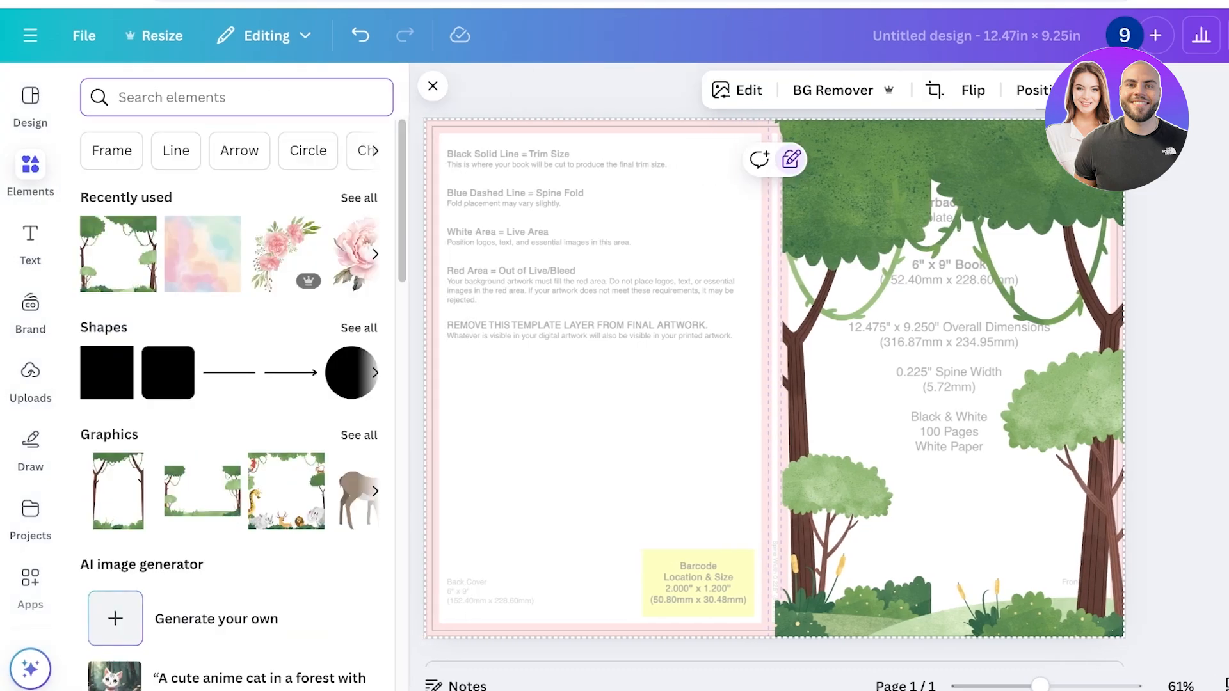
click(358, 327)
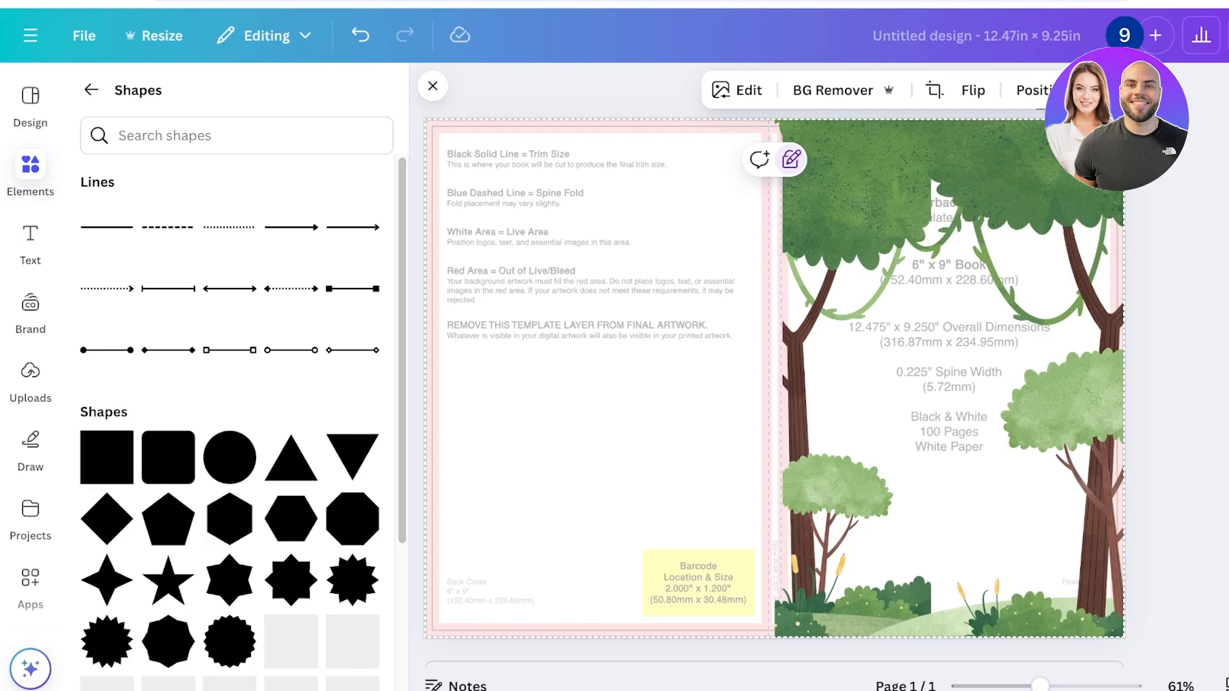
click(106, 227)
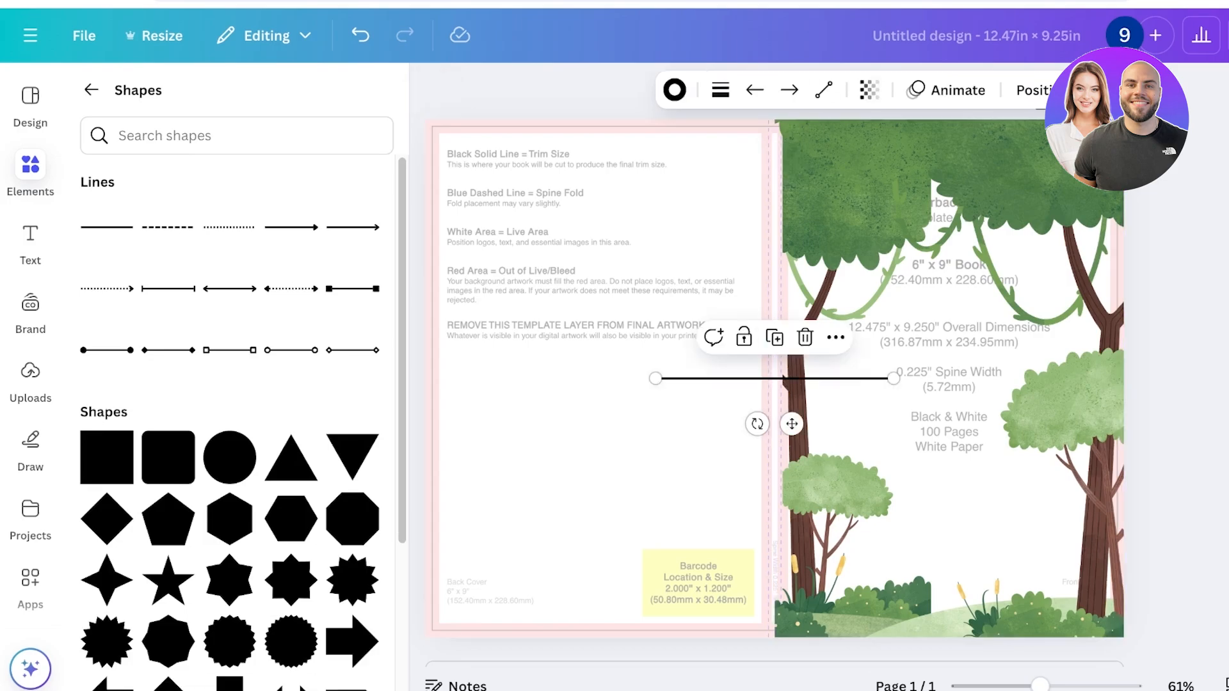
drag(656, 379, 774, 121)
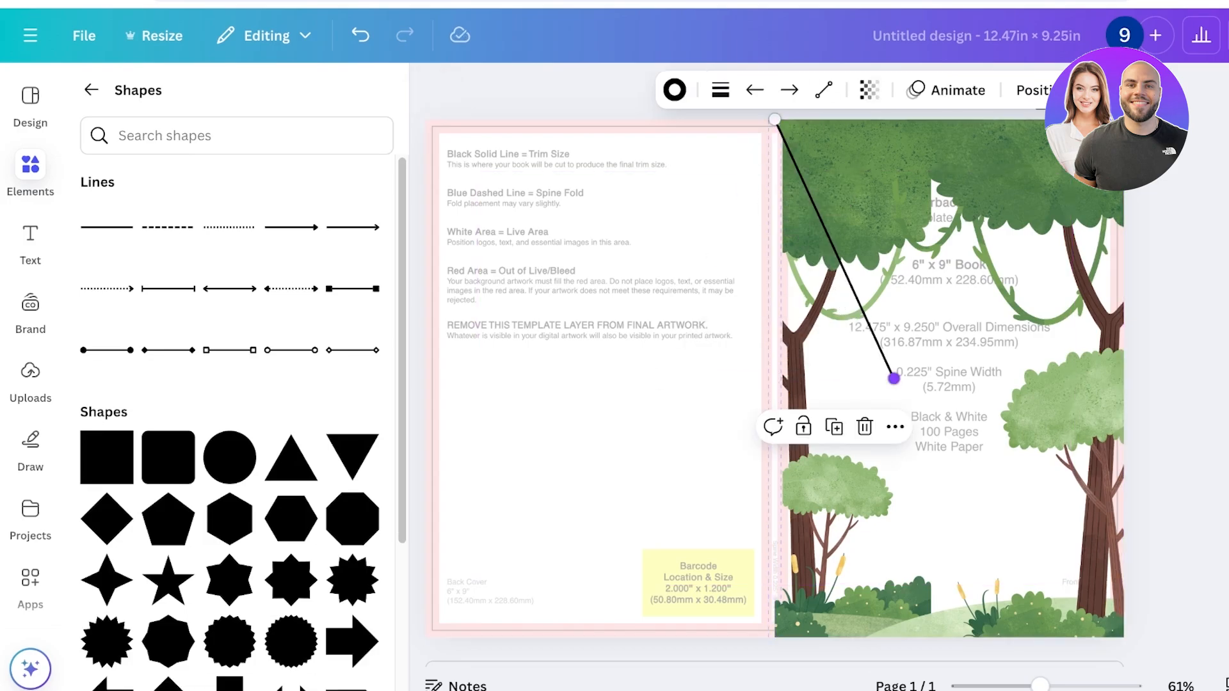
drag(894, 378, 775, 637)
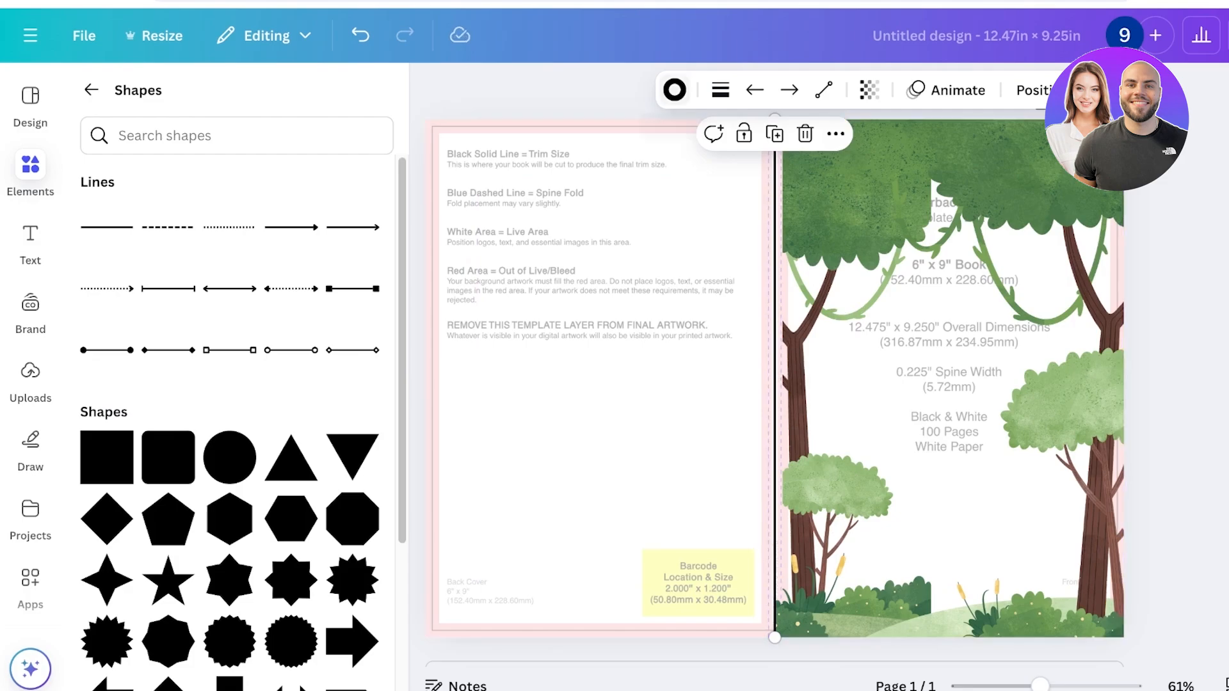
Increase the spine line's thickness until it covers the whole spine area
click(720, 89)
drag(601, 260, 677, 259)
click(640, 409)
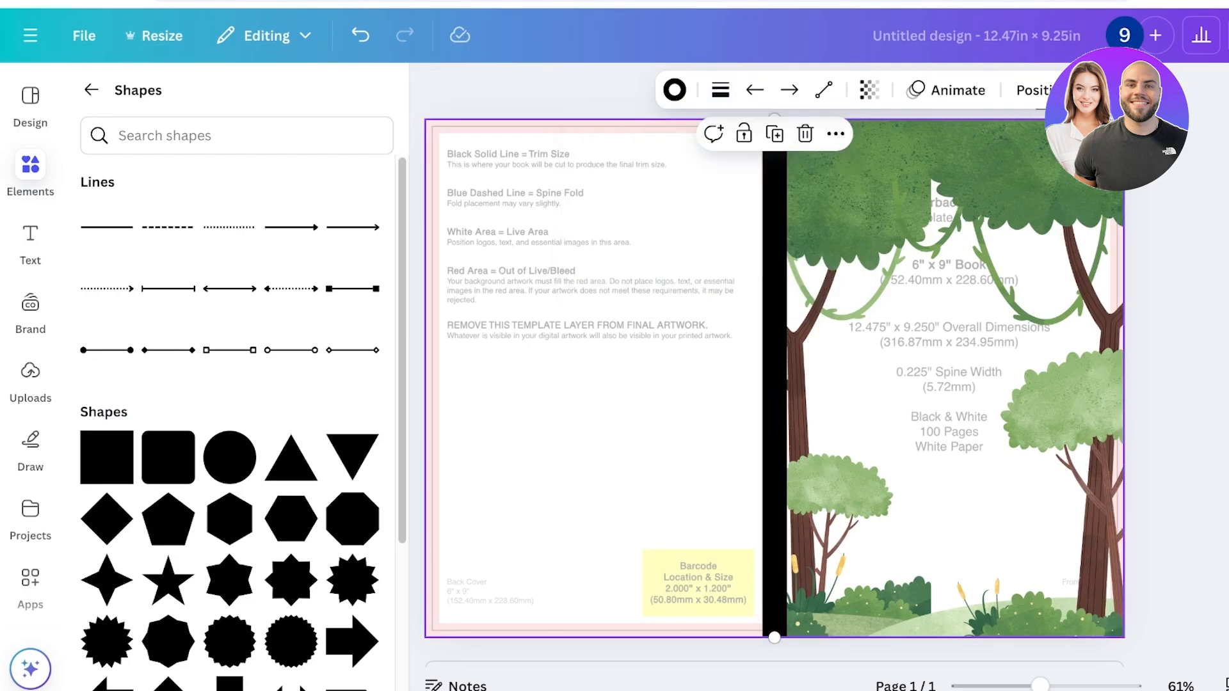
click(1175, 384)
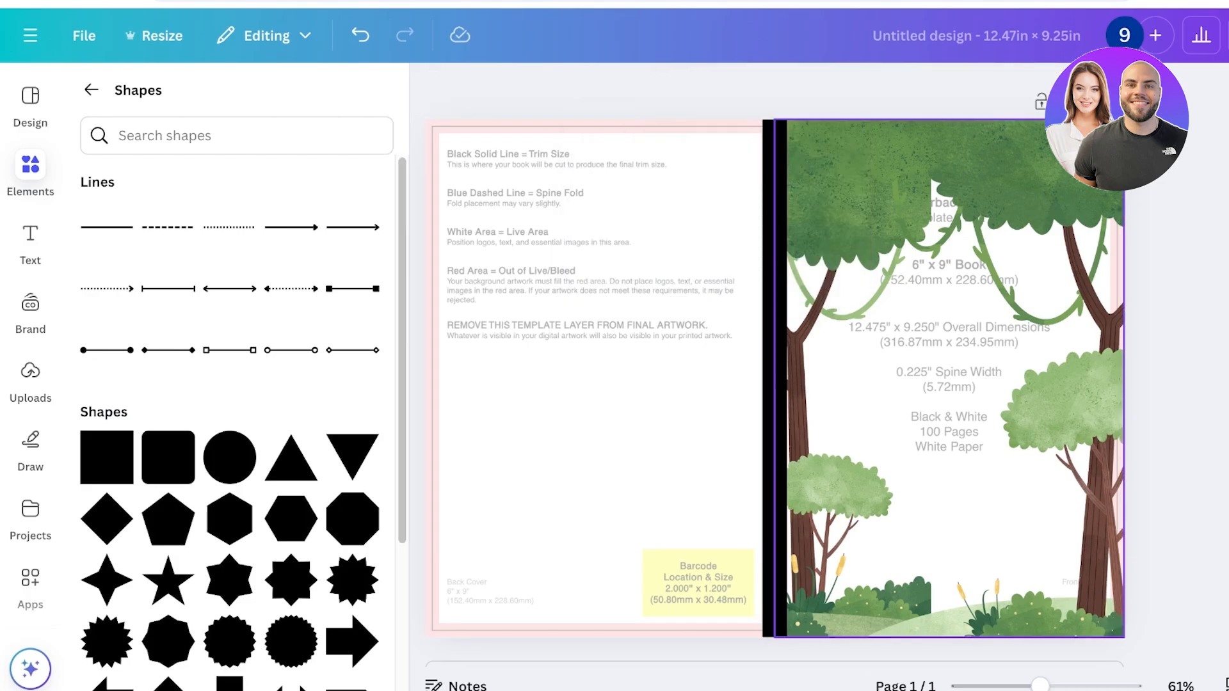
Recolor the thick spine line with the first green shade taken from the forest illustration's photo colors
click(775, 256)
click(674, 90)
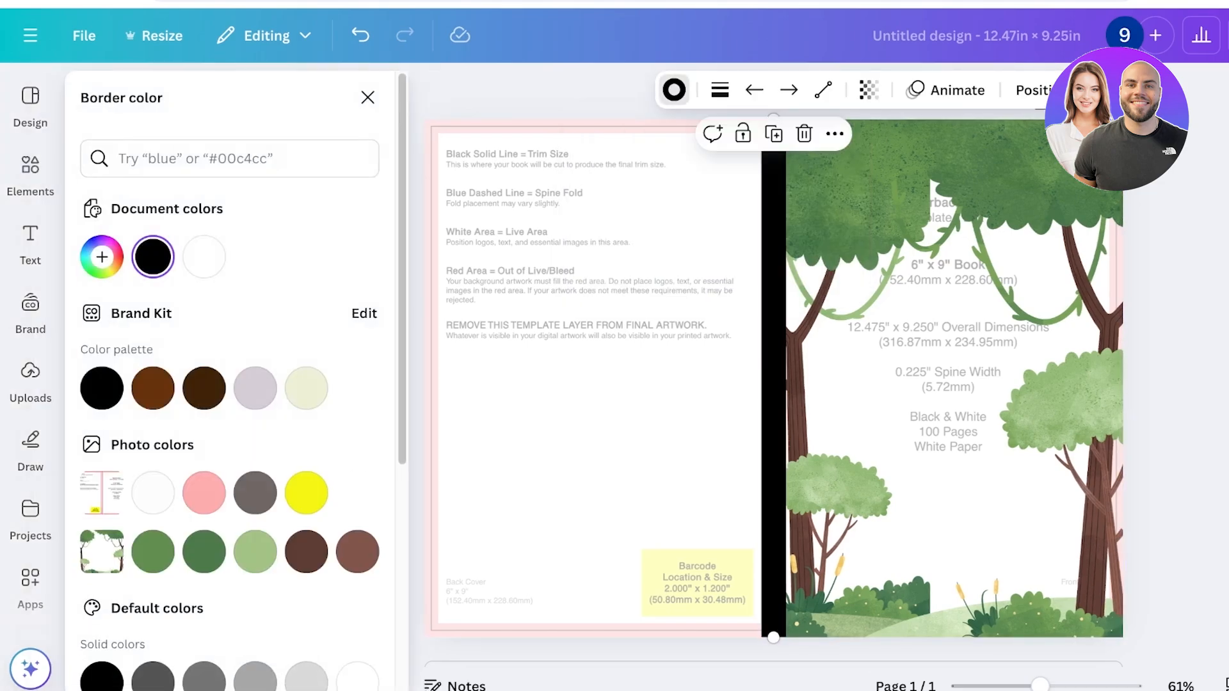
click(153, 551)
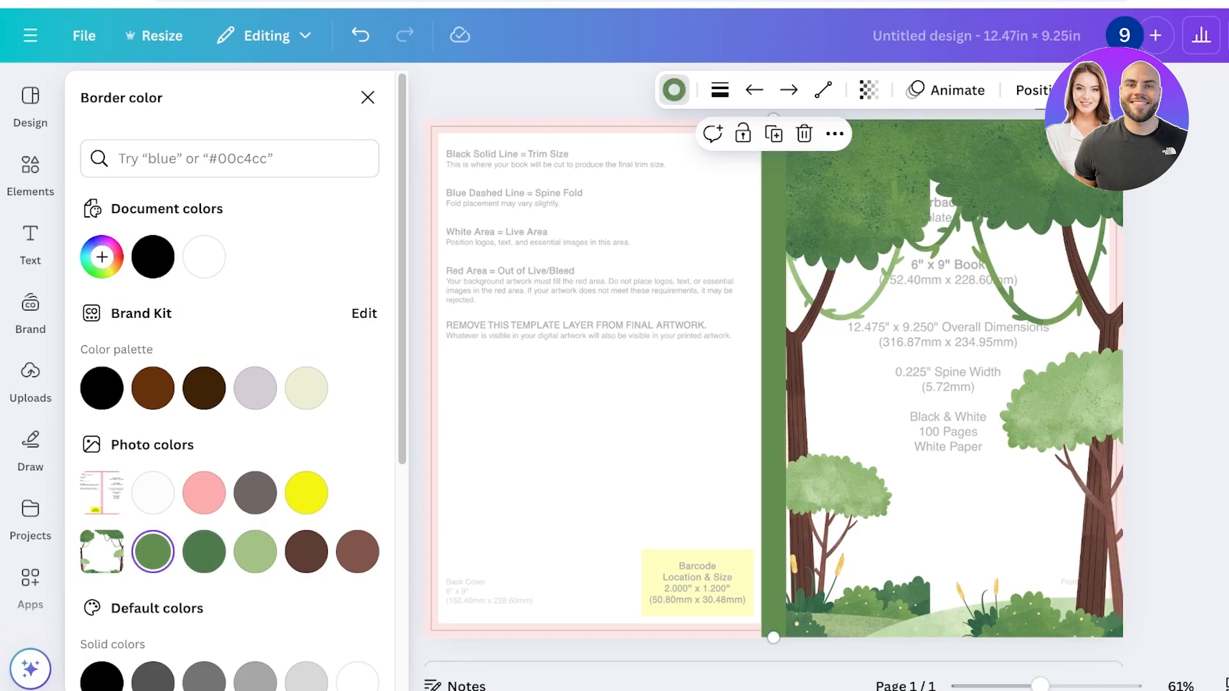
click(367, 97)
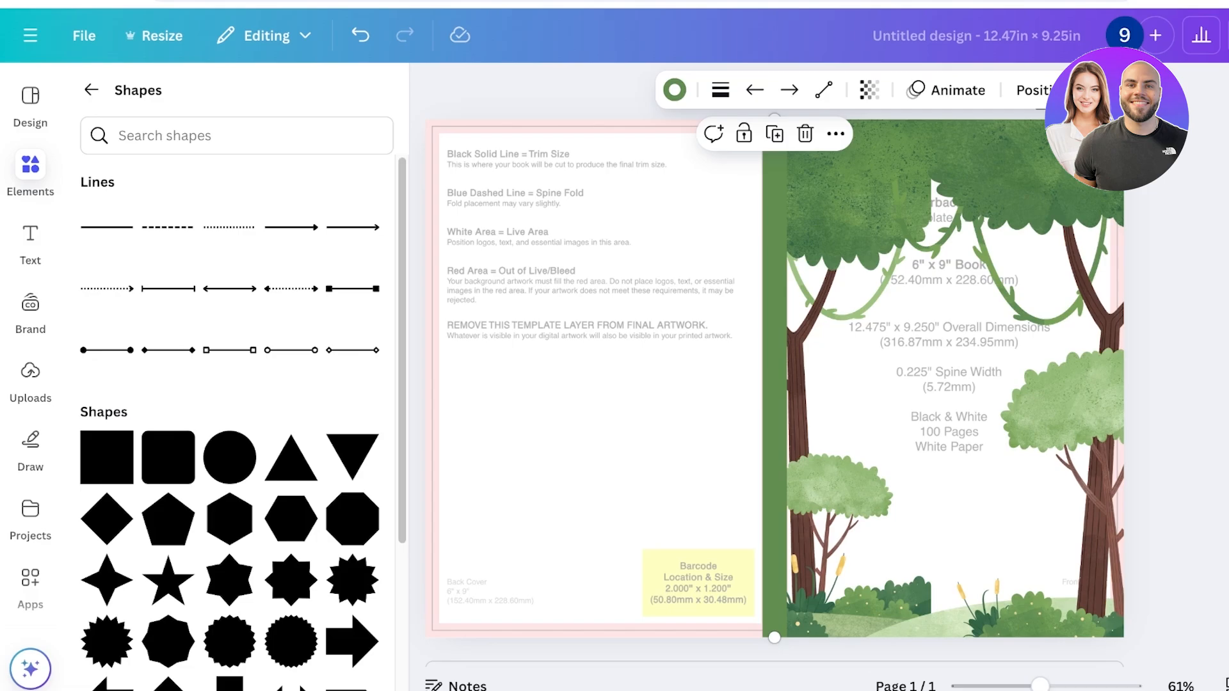
Unlock the KDP cover template image and delete it from the page
click(592, 410)
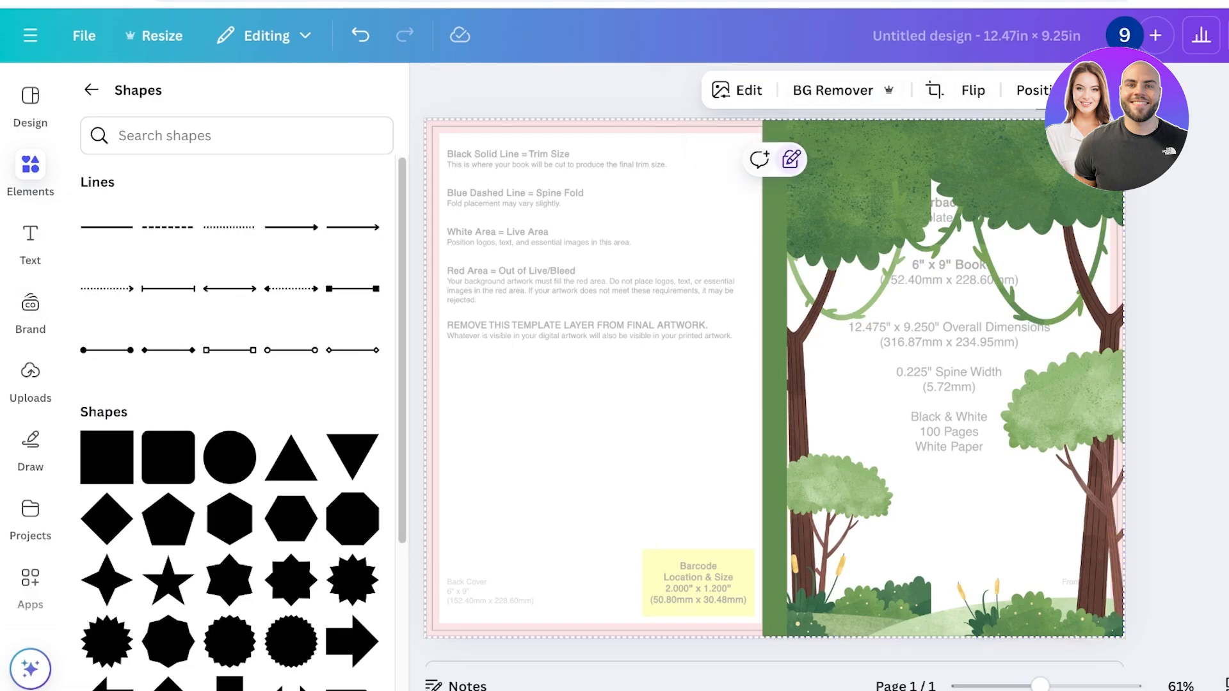
click(791, 159)
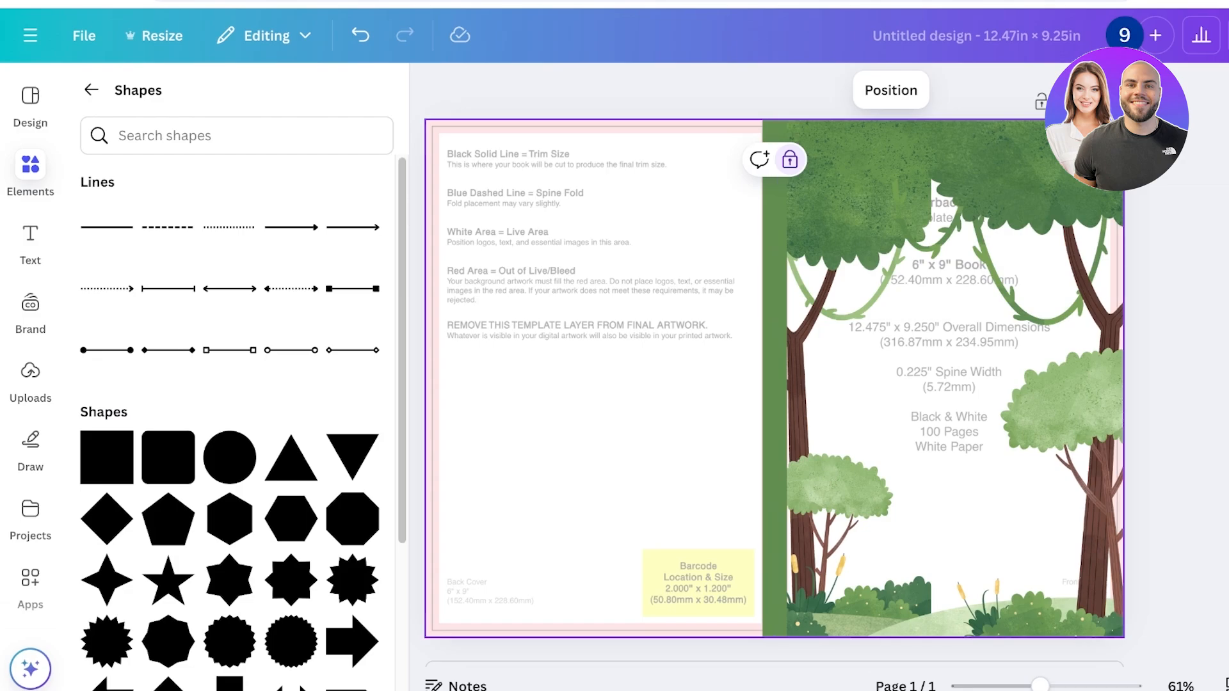
click(790, 159)
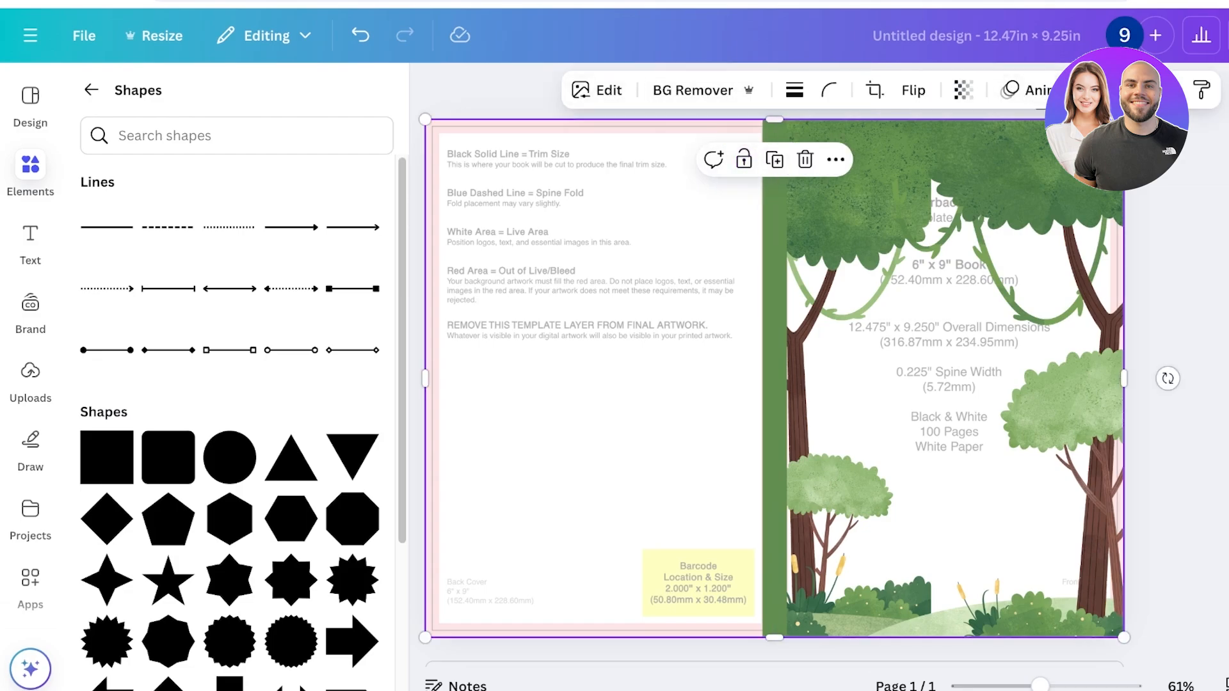
key(Delete)
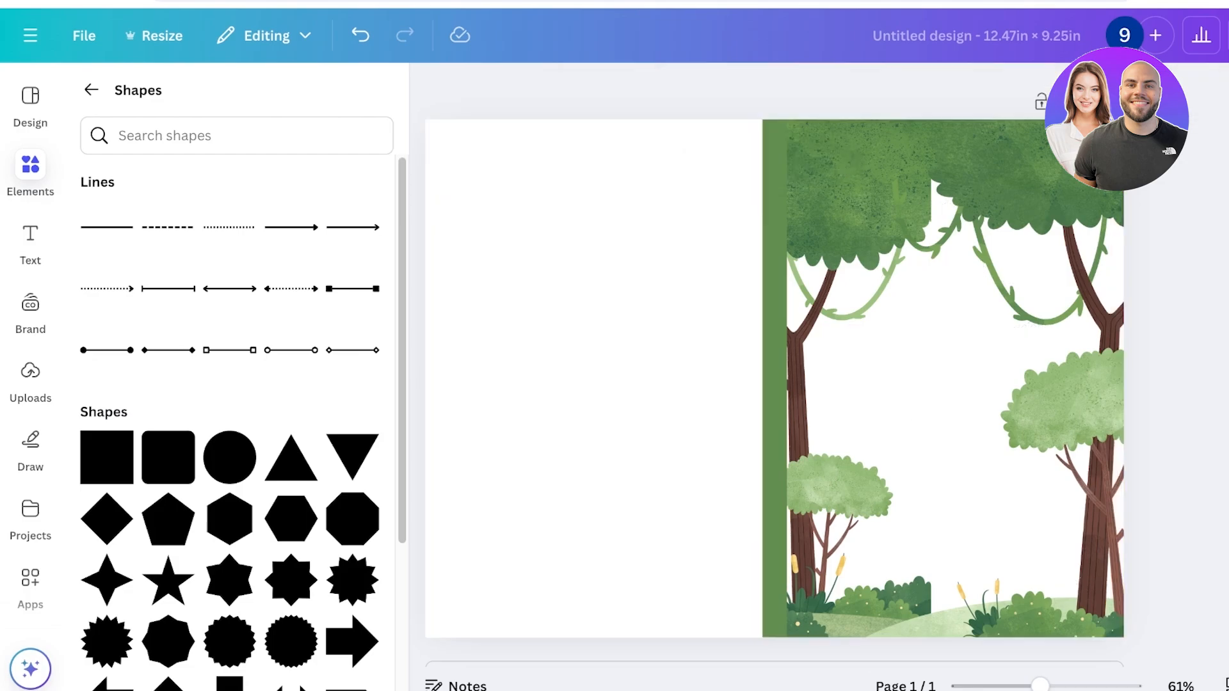
click(30, 167)
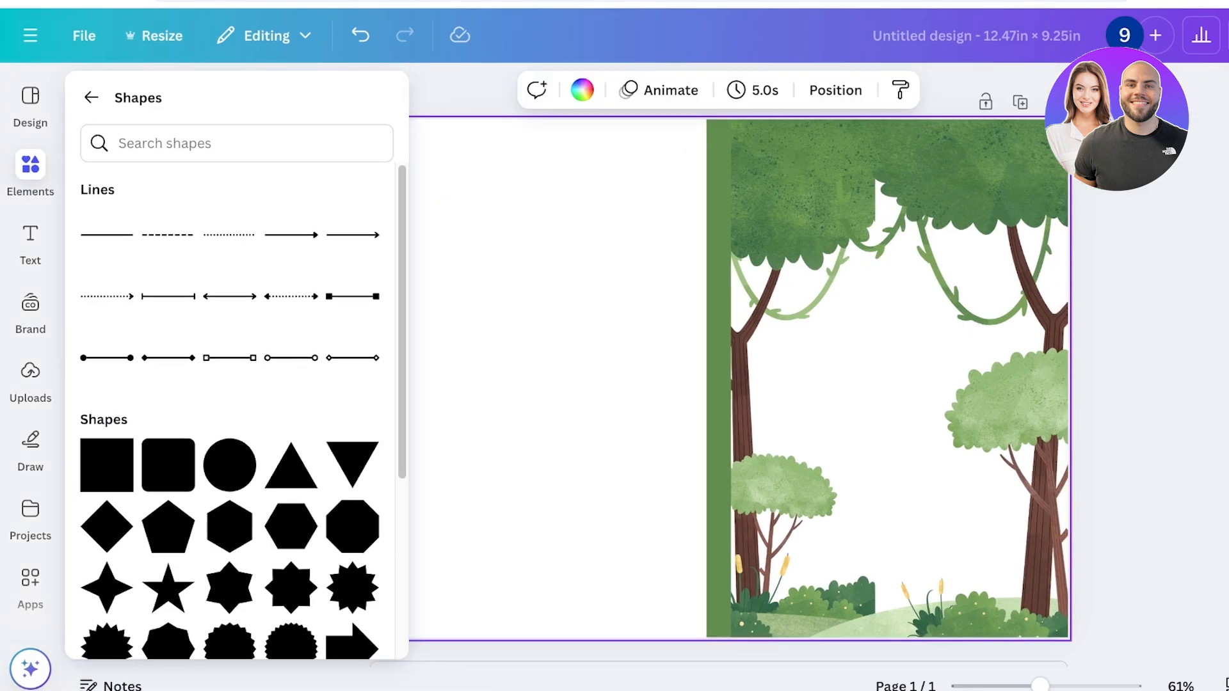
Change the page background to the light green from the photo colors and lighten it to a custom very pale green
click(582, 90)
click(255, 492)
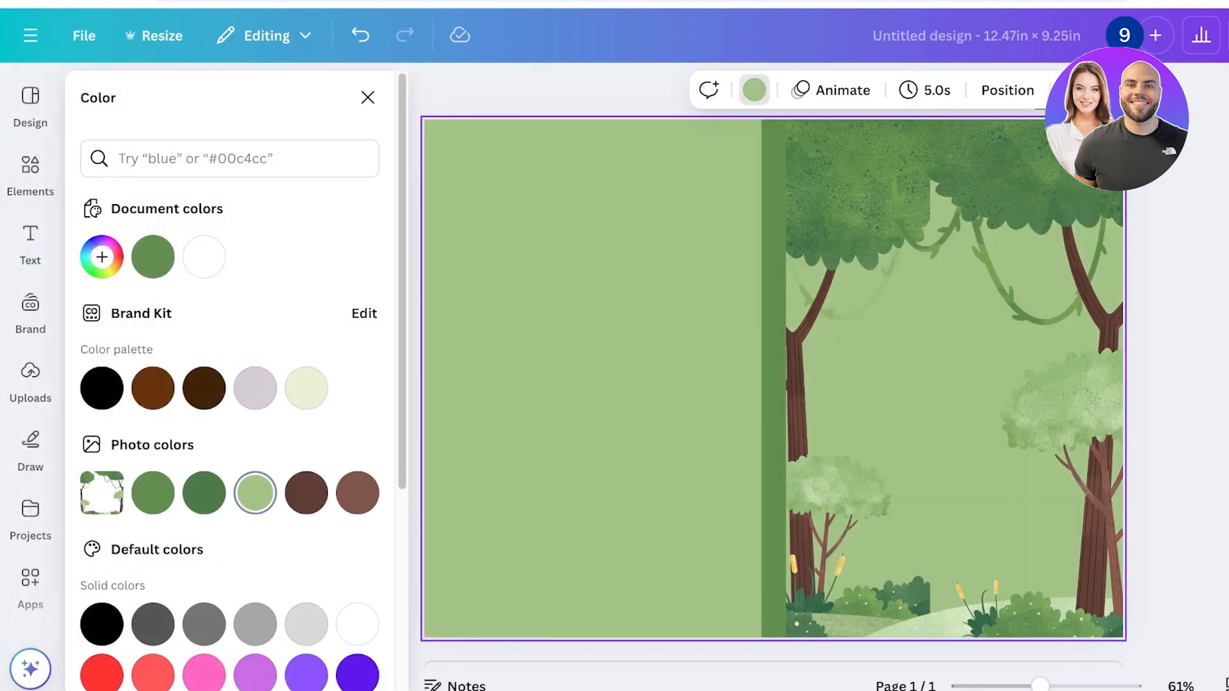
click(102, 256)
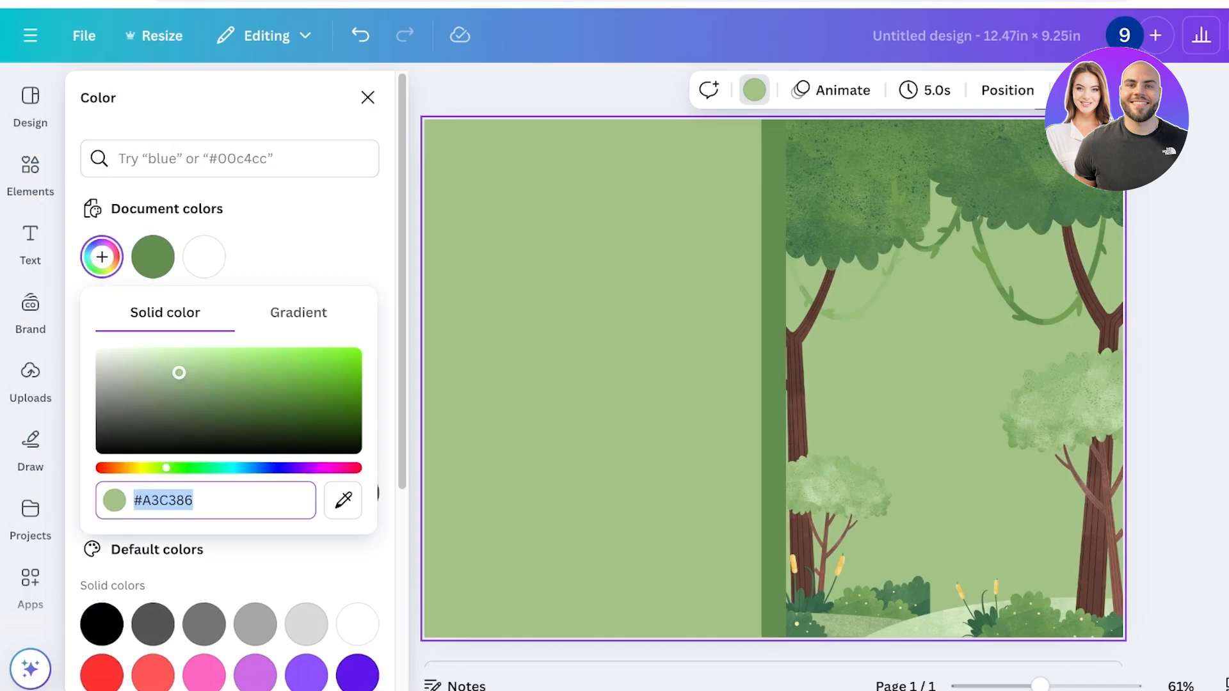
click(143, 356)
drag(144, 355, 127, 349)
key(Escape)
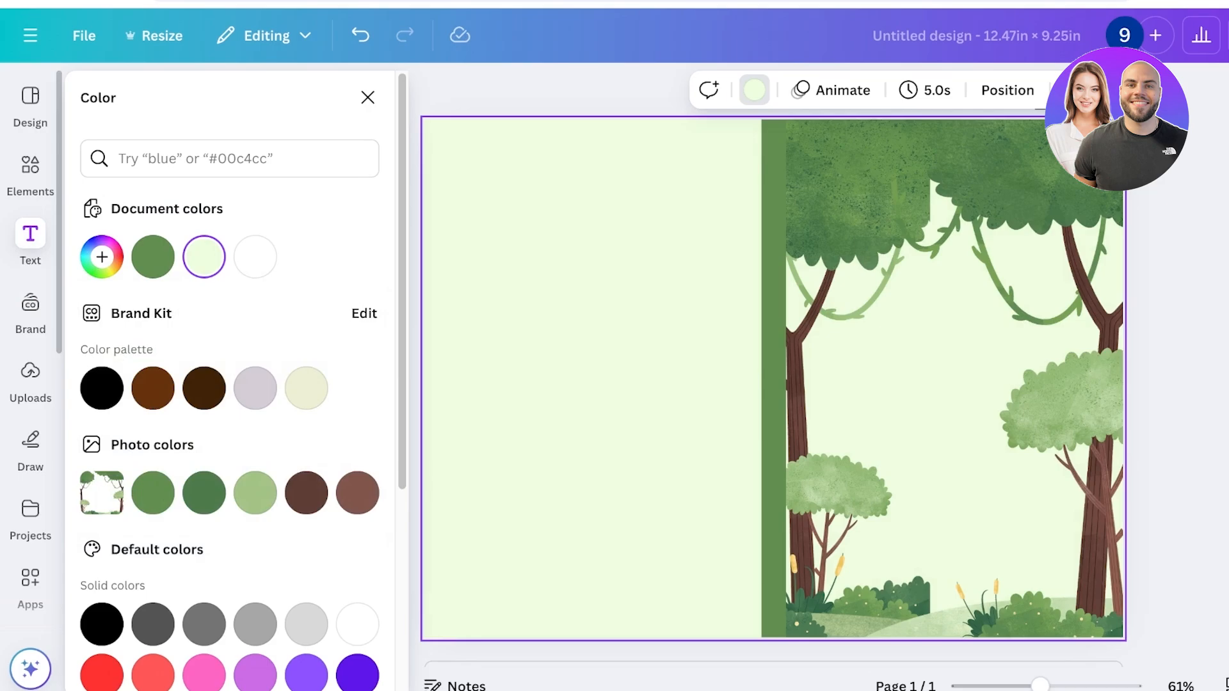
Add the heading "ANIMAL COLORING BOOK" and narrow its text box so each word sits on its own line
click(30, 243)
click(232, 374)
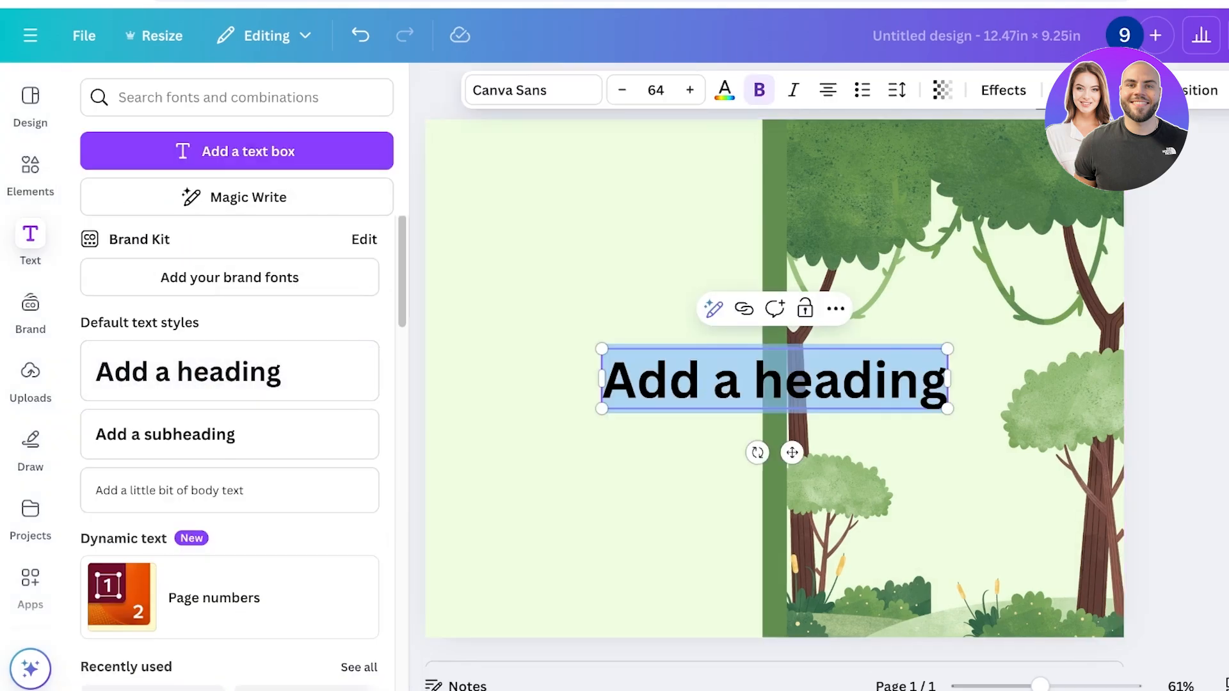
text(A)
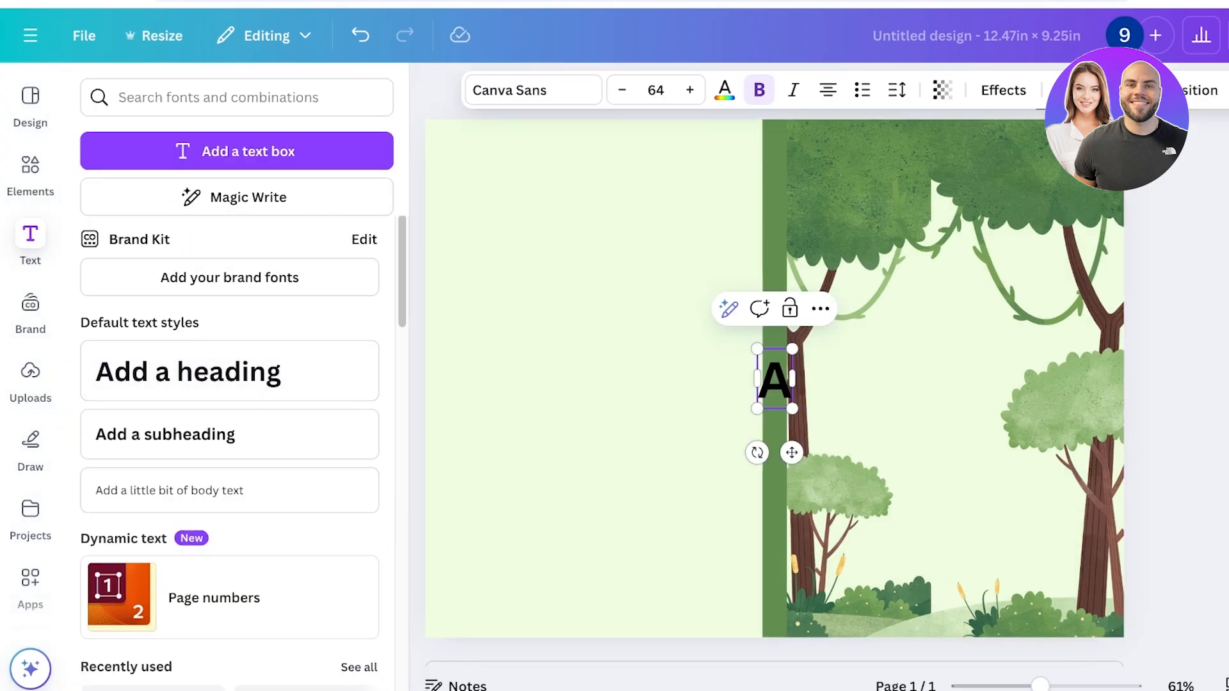
text(NIMAL COLORING BOOK)
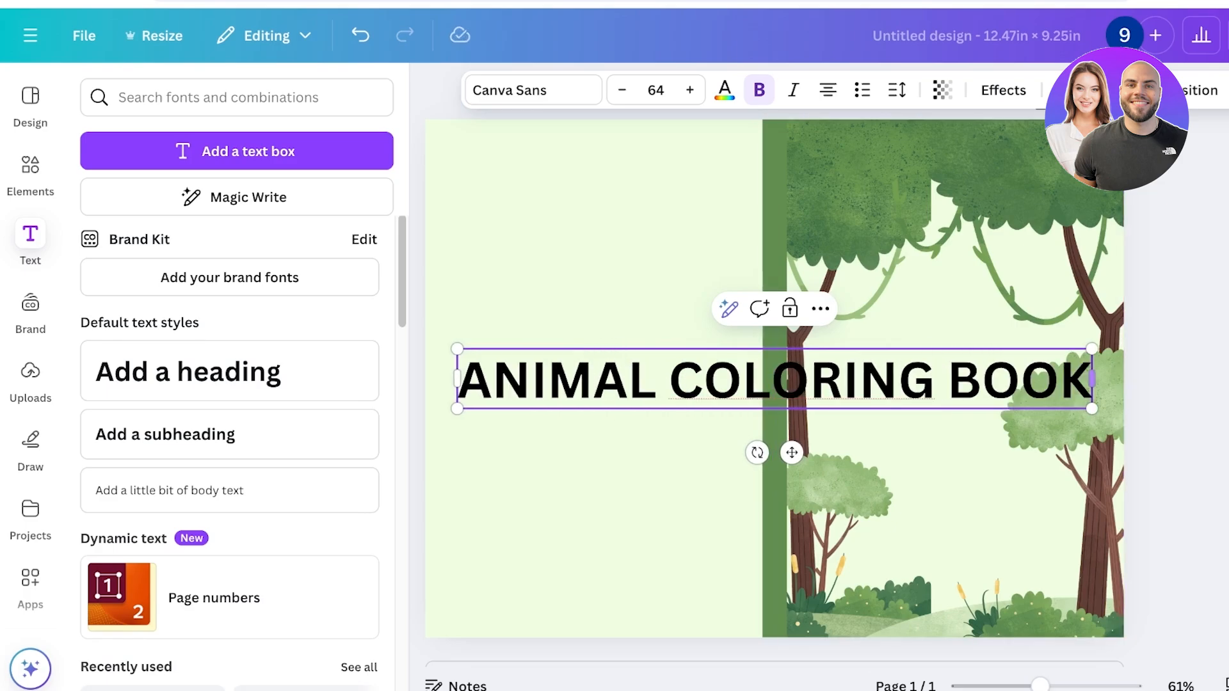
drag(1091, 378, 833, 448)
click(916, 396)
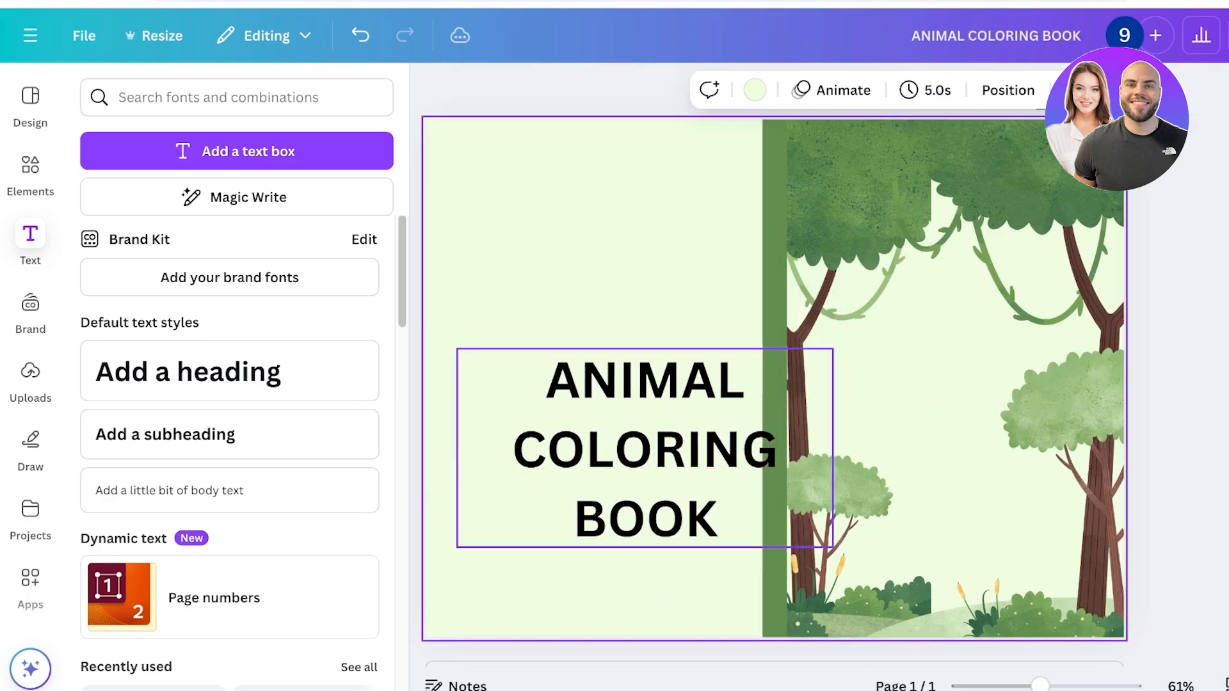
Scale the title down to font size 47.2 and place it between the trees on the front cover
drag(646, 448, 938, 367)
drag(1123, 466, 1025, 415)
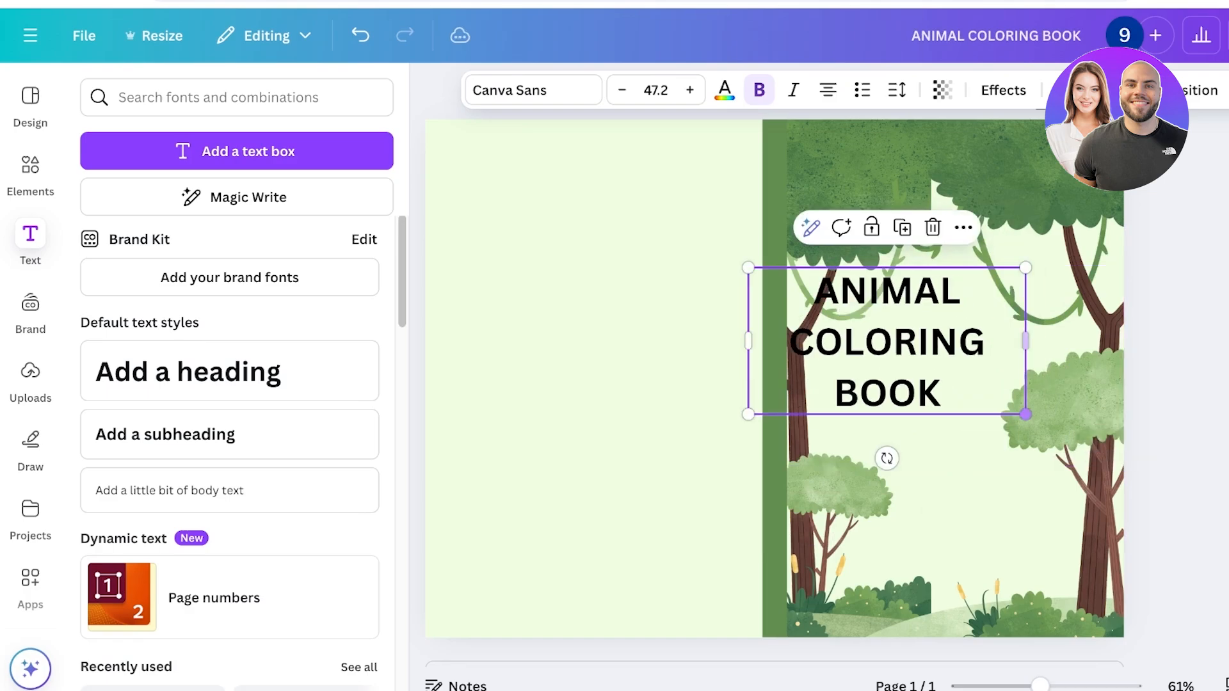
drag(887, 341, 934, 357)
click(1174, 359)
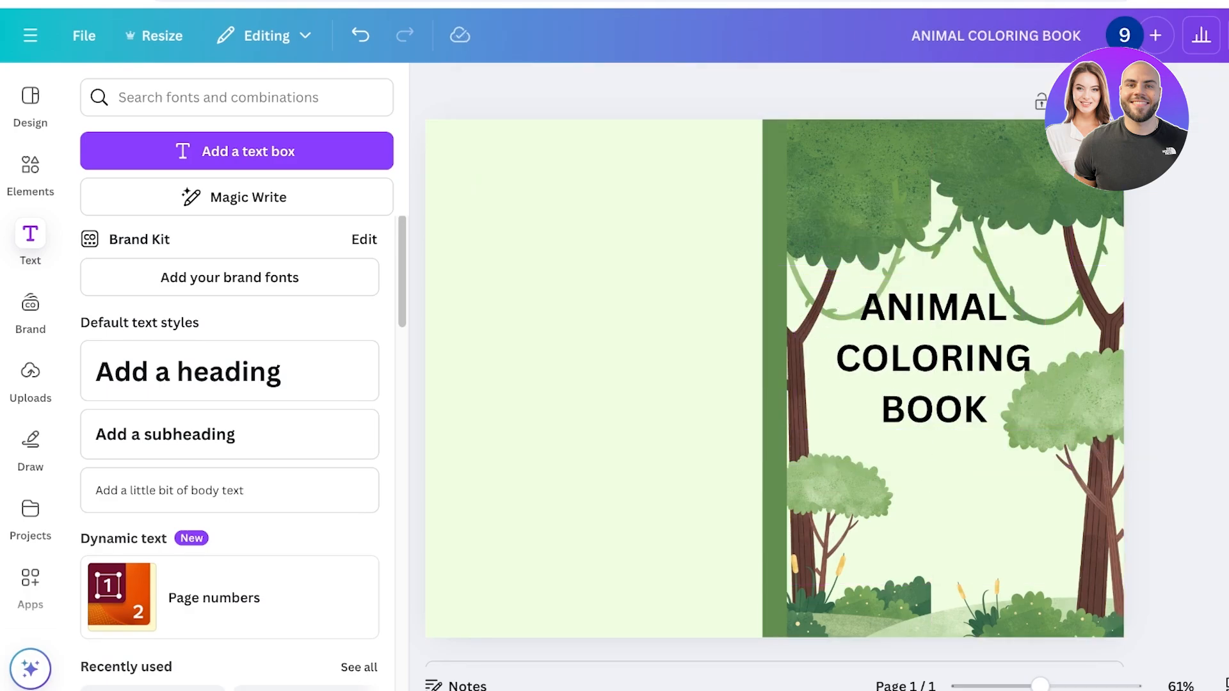
Check the share and download options for the cover design and return to the Canva home page
click(1182, 36)
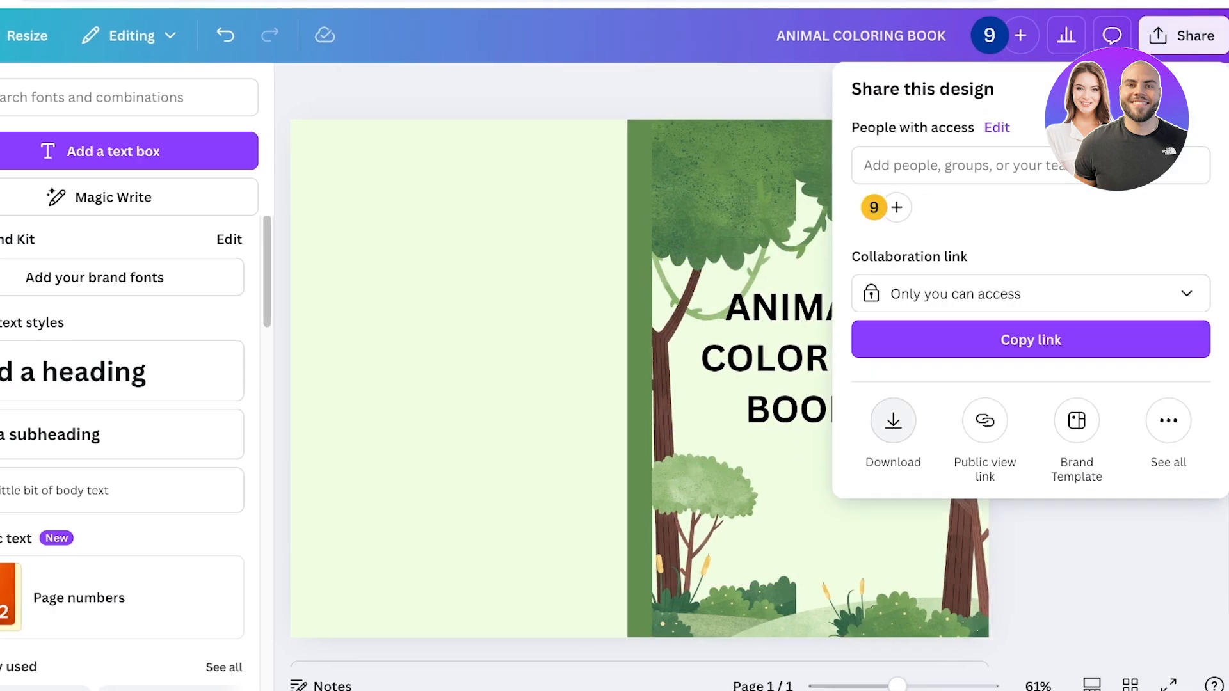
key(Escape)
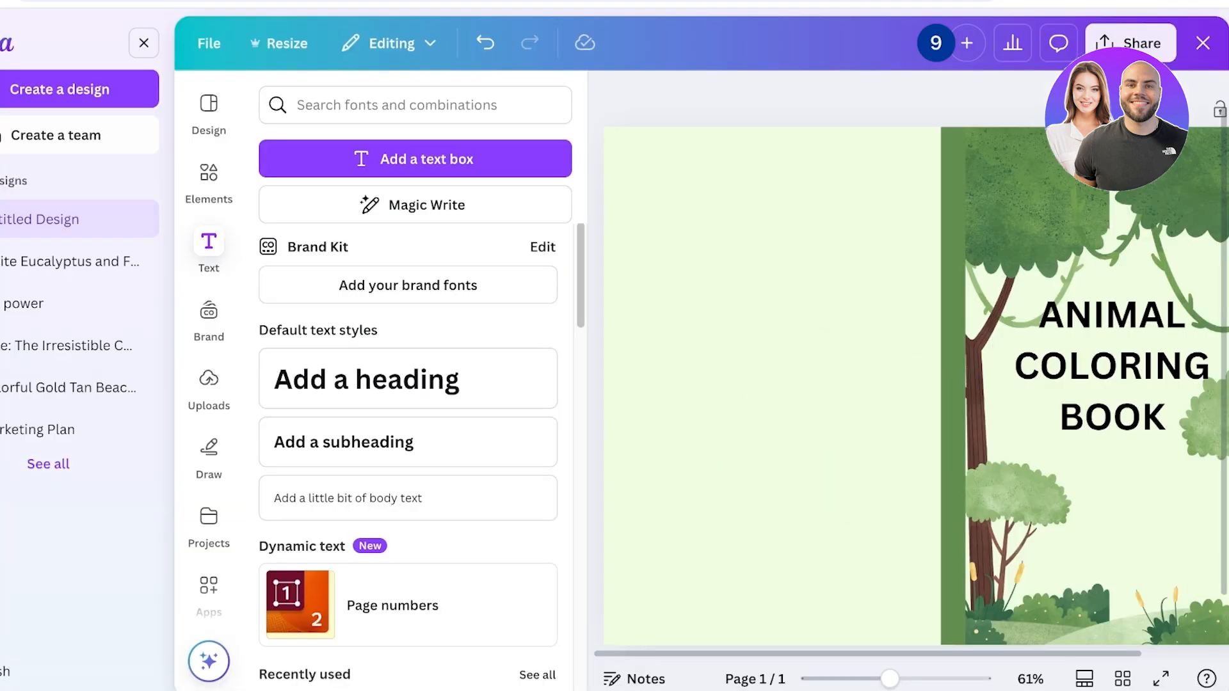
click(5, 44)
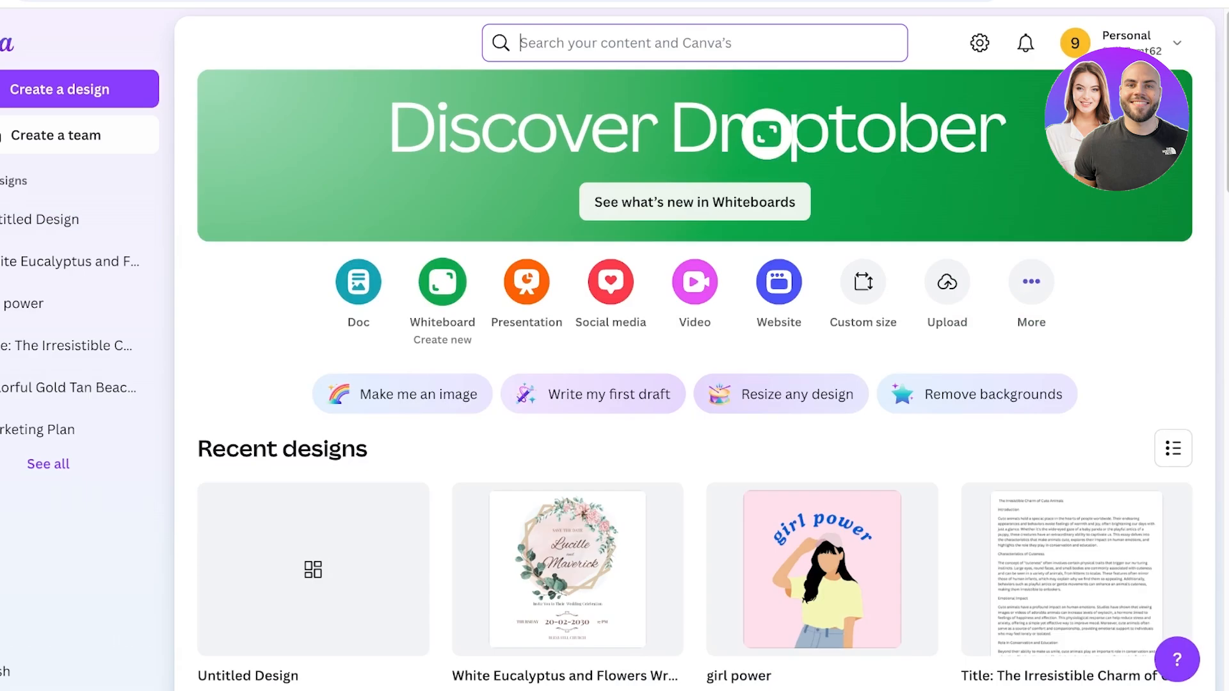
scroll(402, 390, down, 1)
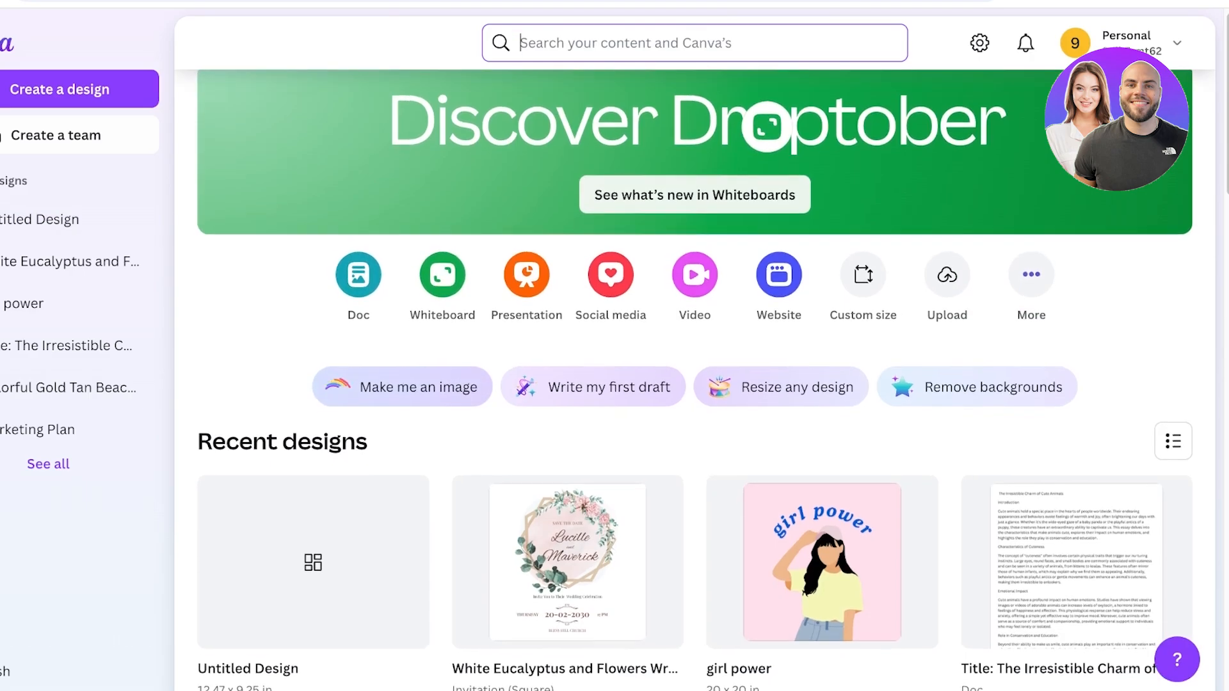
scroll(402, 391, up, 1)
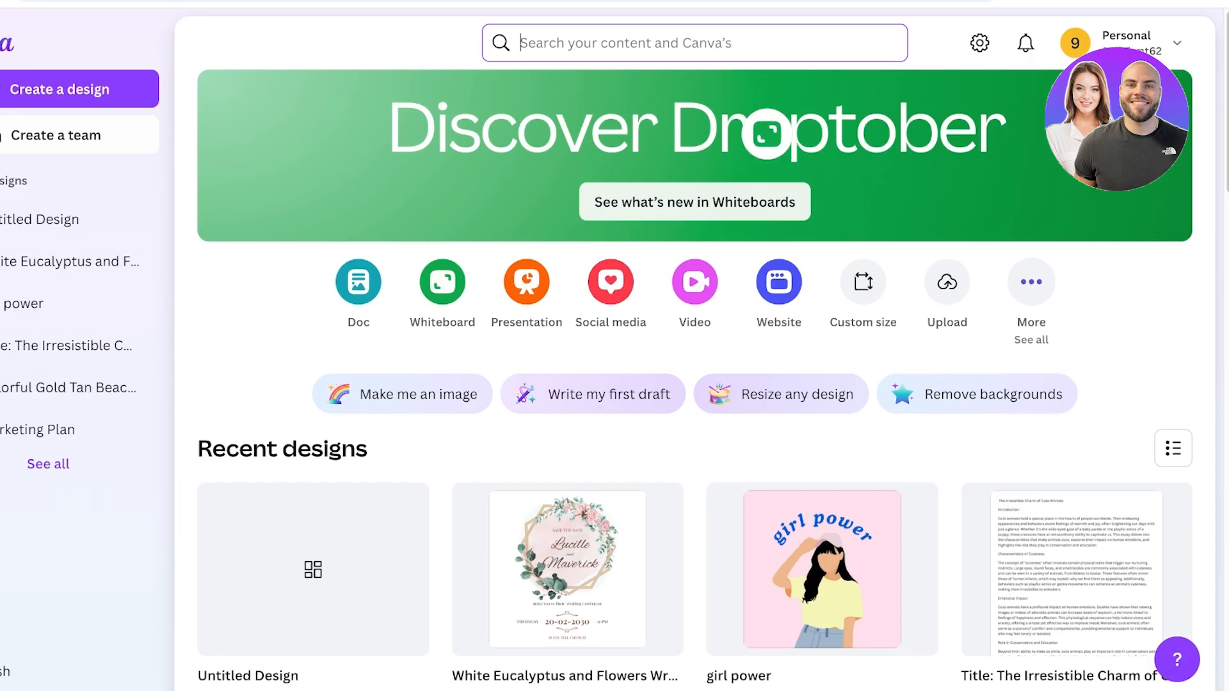
Create a new blank custom-size design 6 in wide and 9 in high
click(1031, 282)
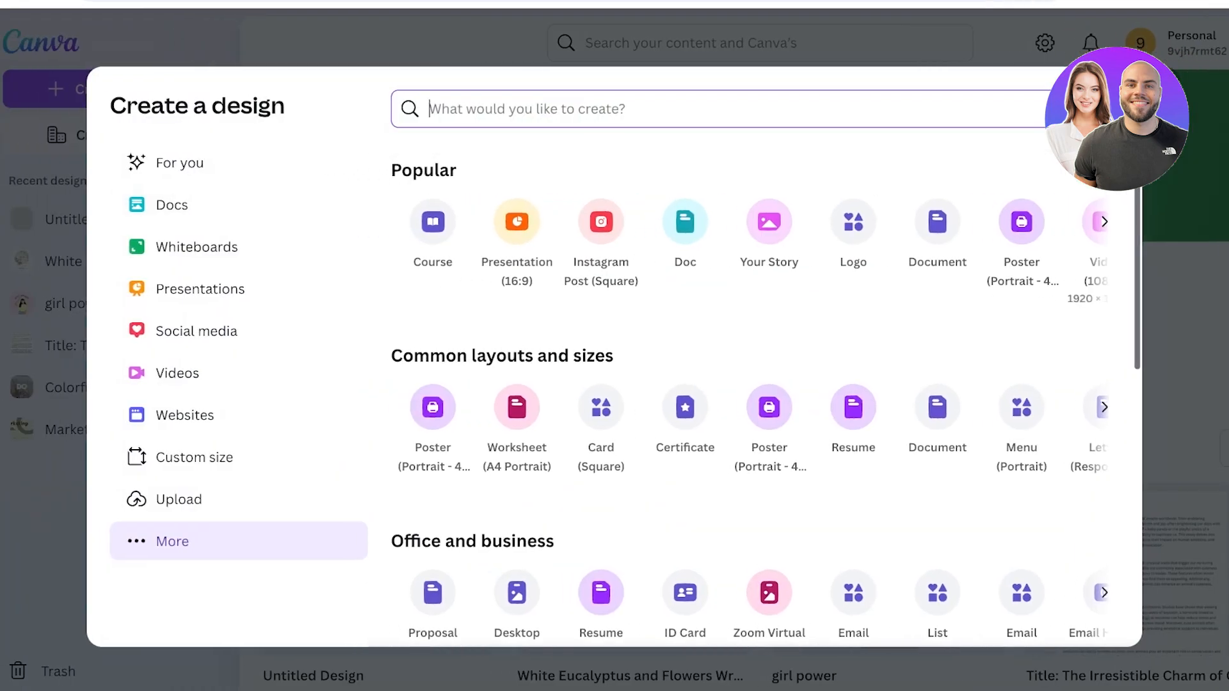
click(195, 457)
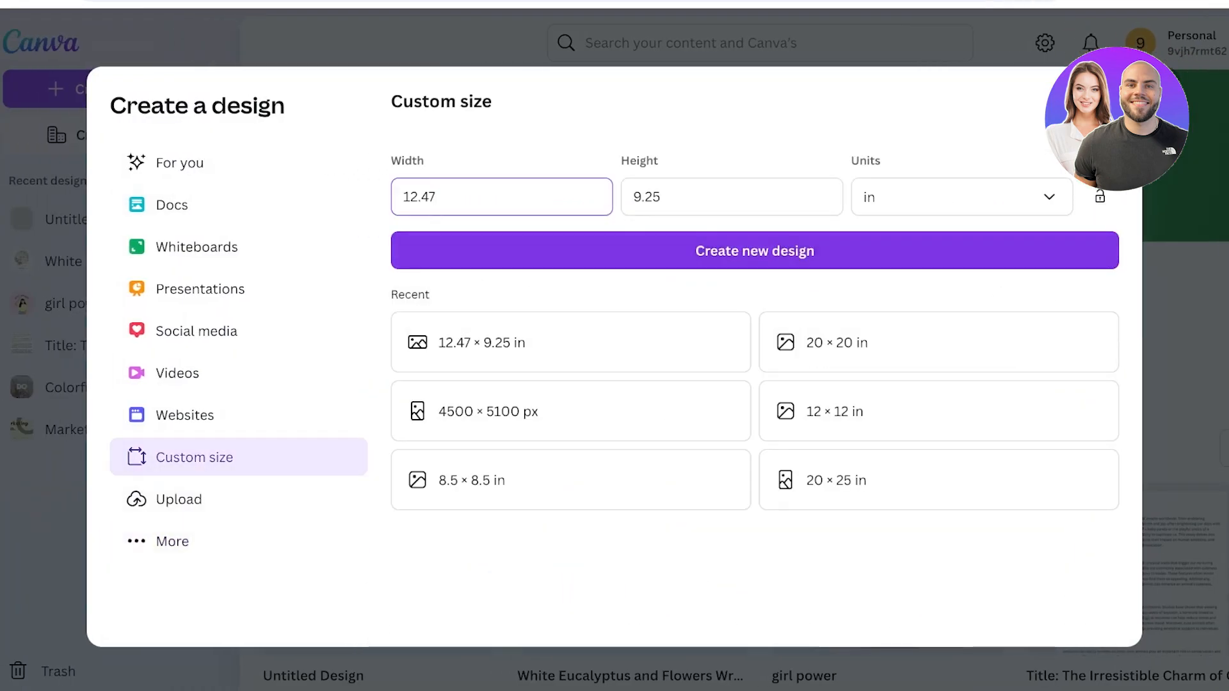
double_click(418, 197)
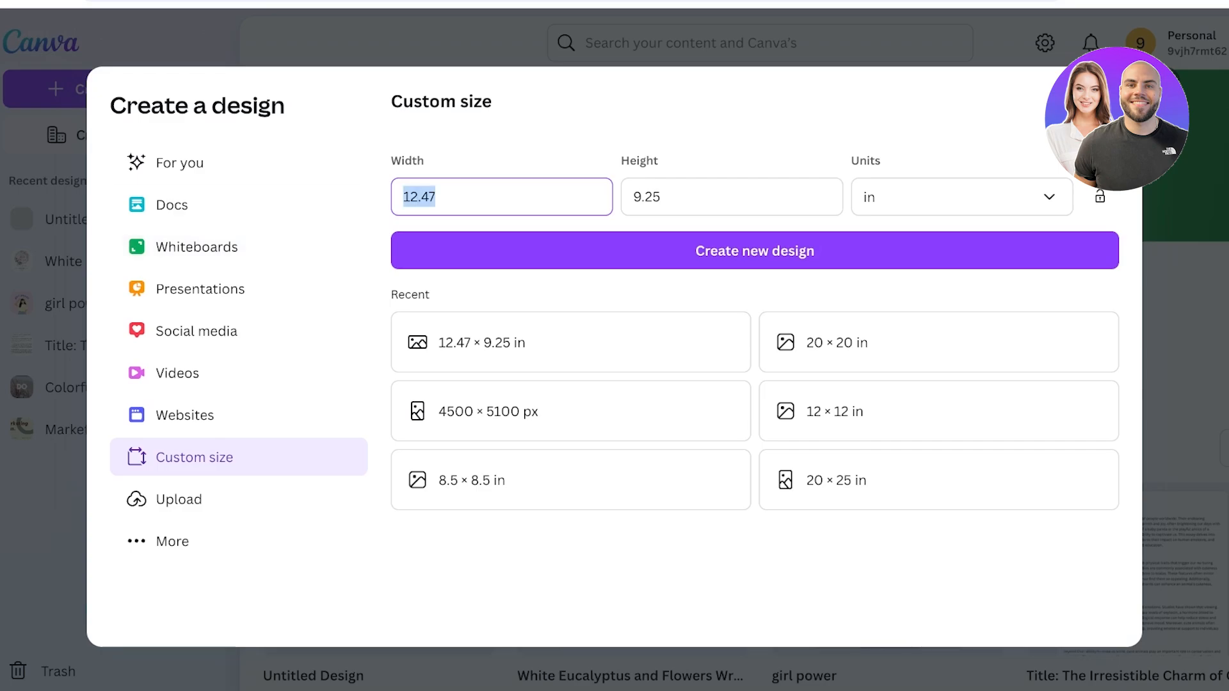
text(6)
key(Tab)
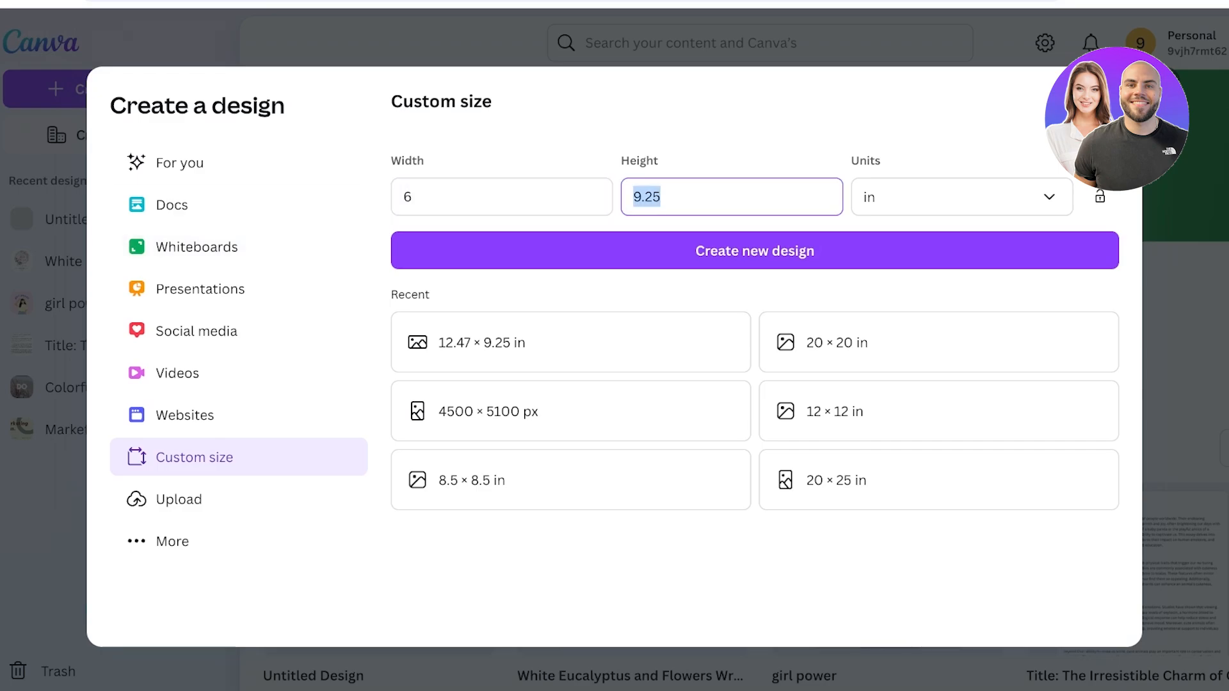
text(9)
click(754, 251)
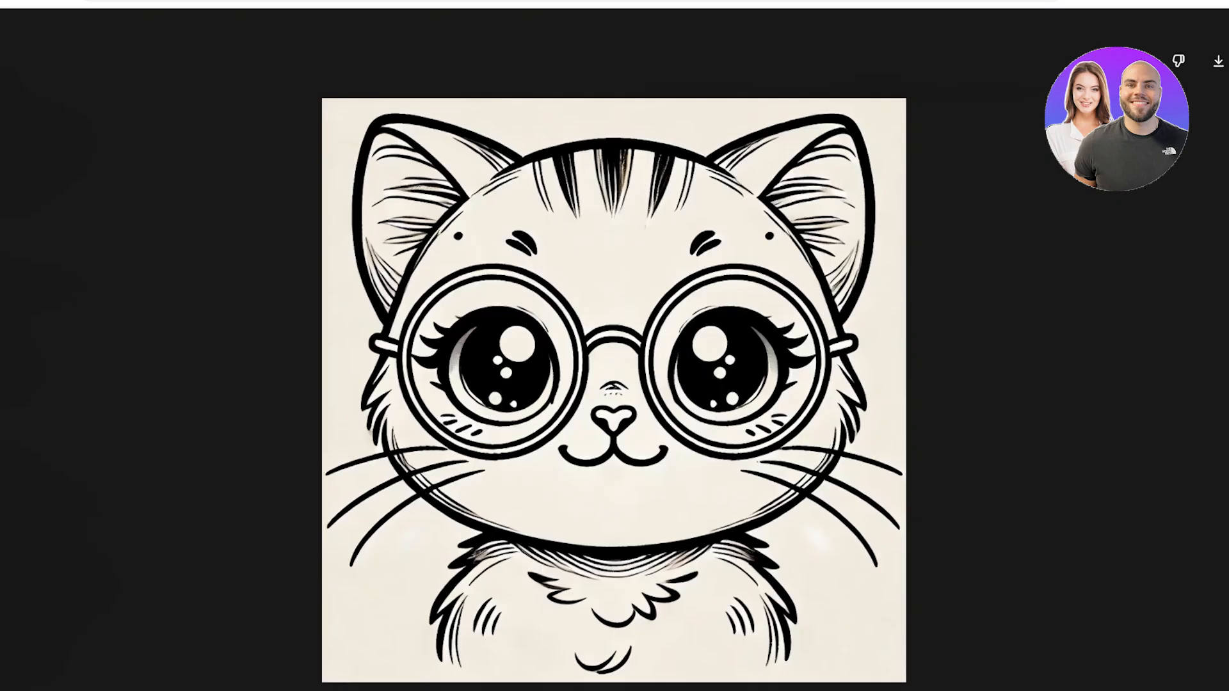
In ChatGPT, close the cat preview and request "Create a simple line art image of a cute dear family in a forest. keep the lines simple"
key(Escape)
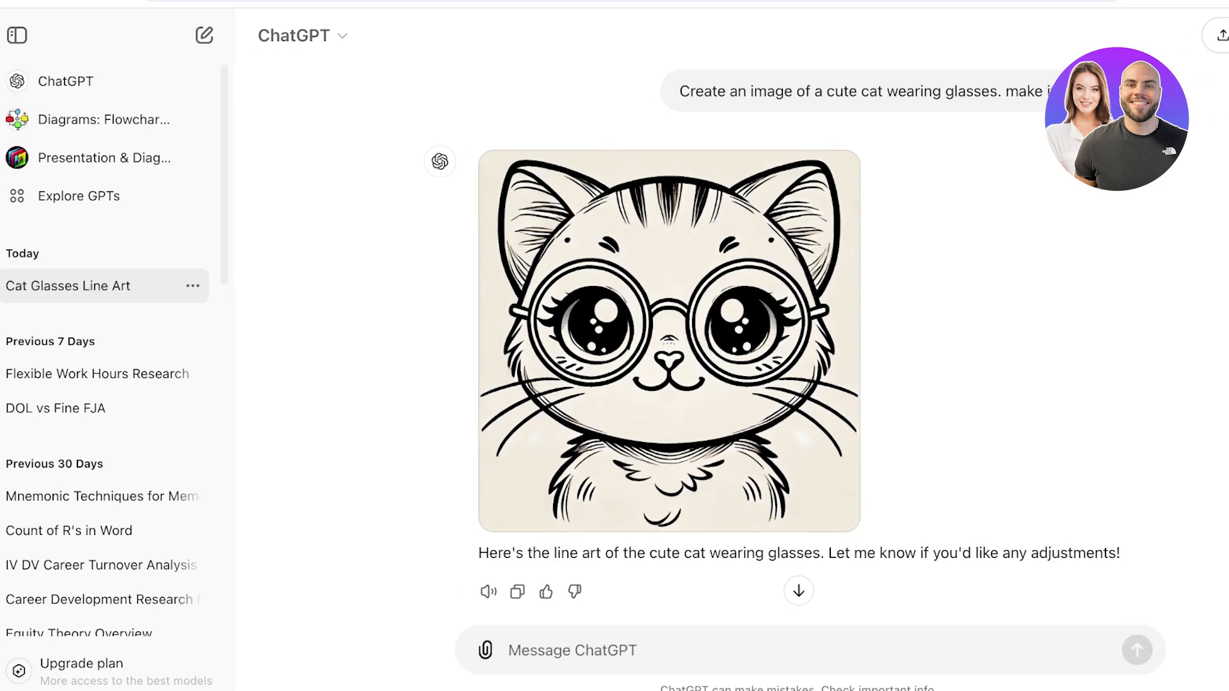
text(Create a sim)
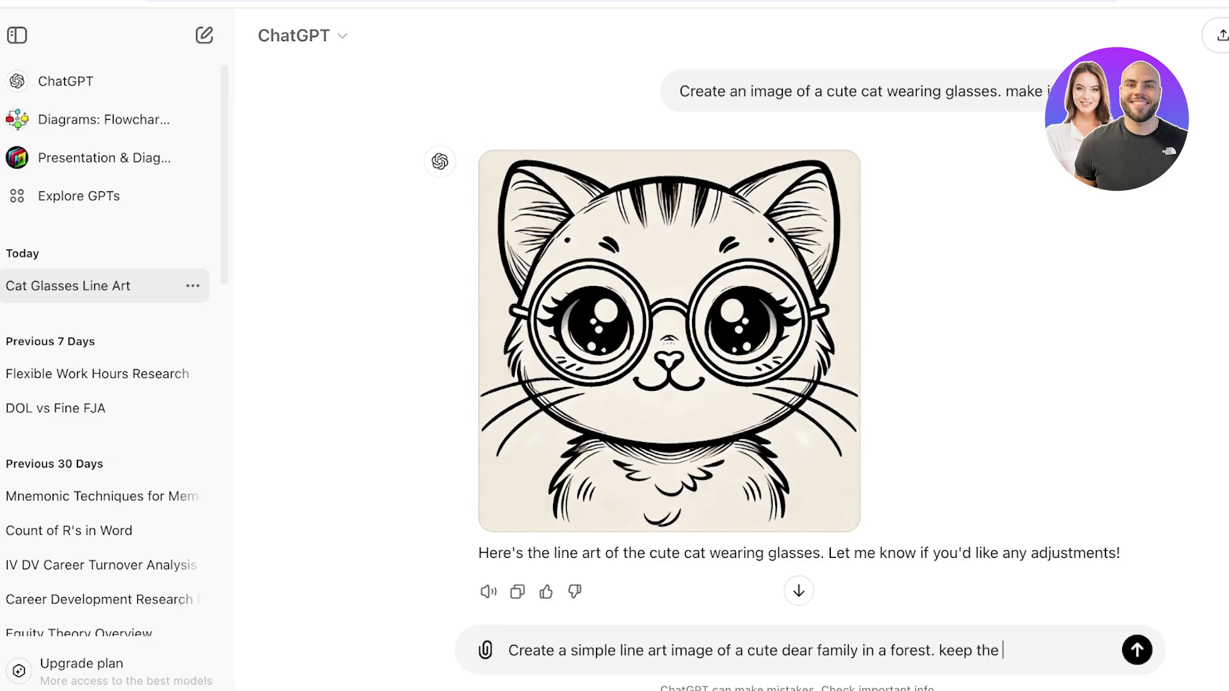
text(ple)
key(Return)
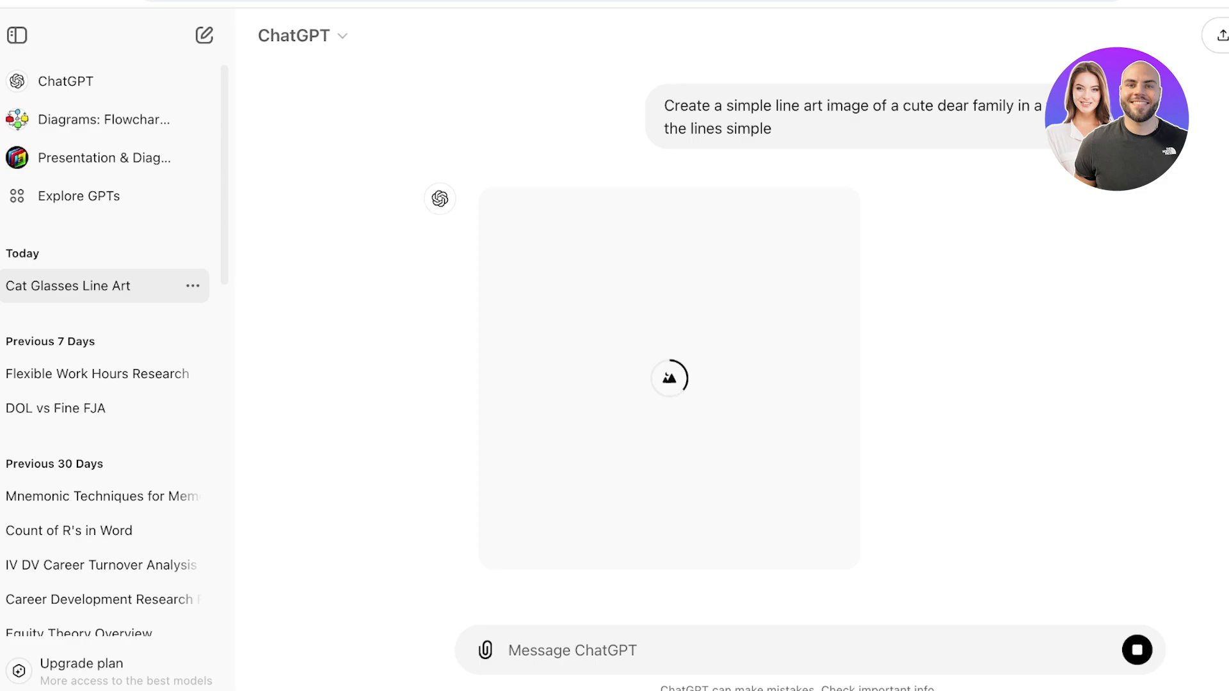
Review the cat and deer family drawings, enlarge the deer family image and copy it
scroll(669, 346, up, 8)
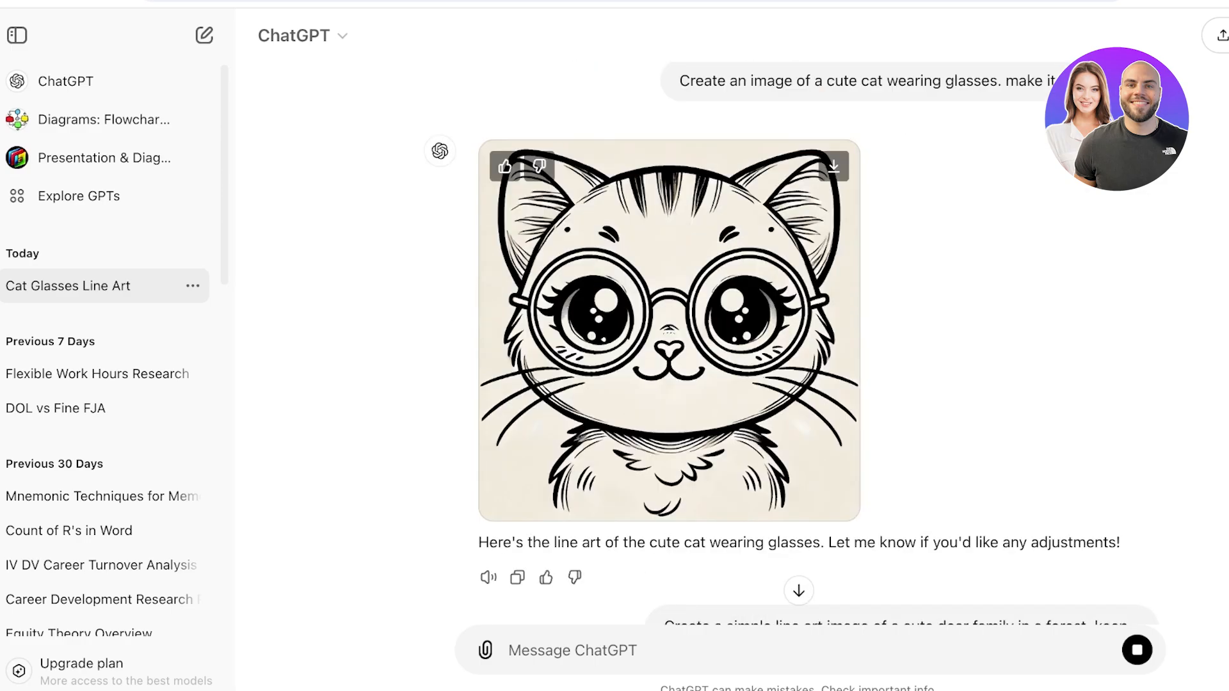
scroll(668, 345, down, 5)
scroll(669, 345, up, 5)
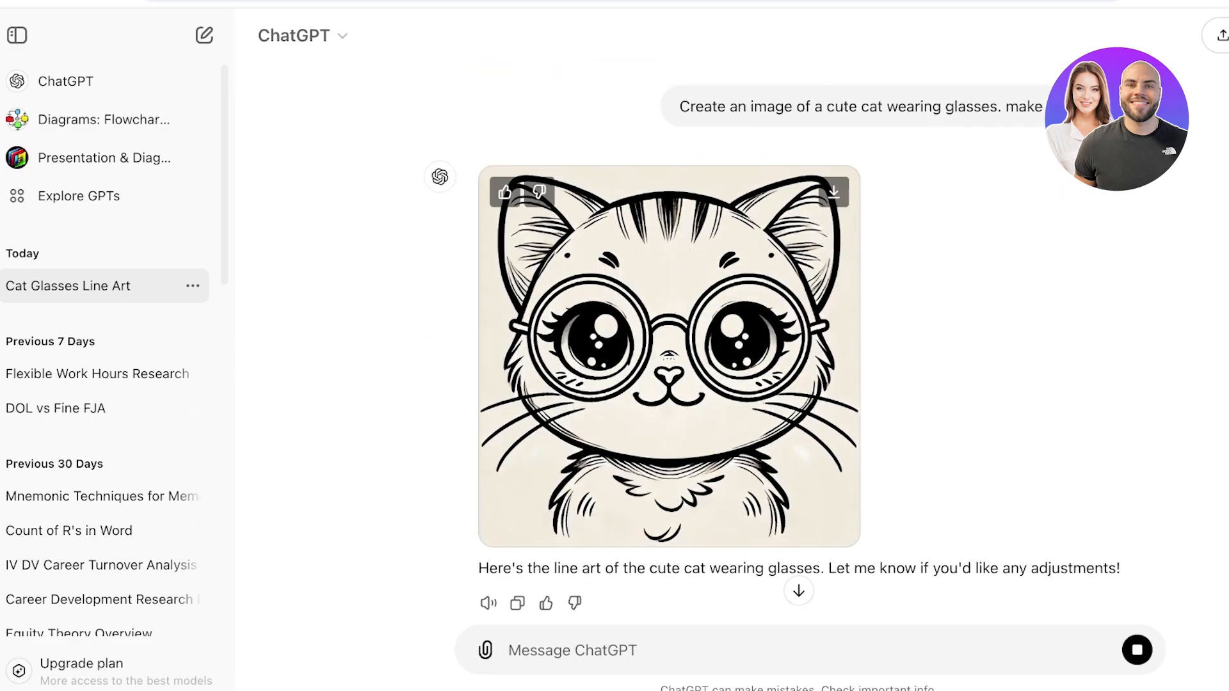
scroll(669, 346, down, 6)
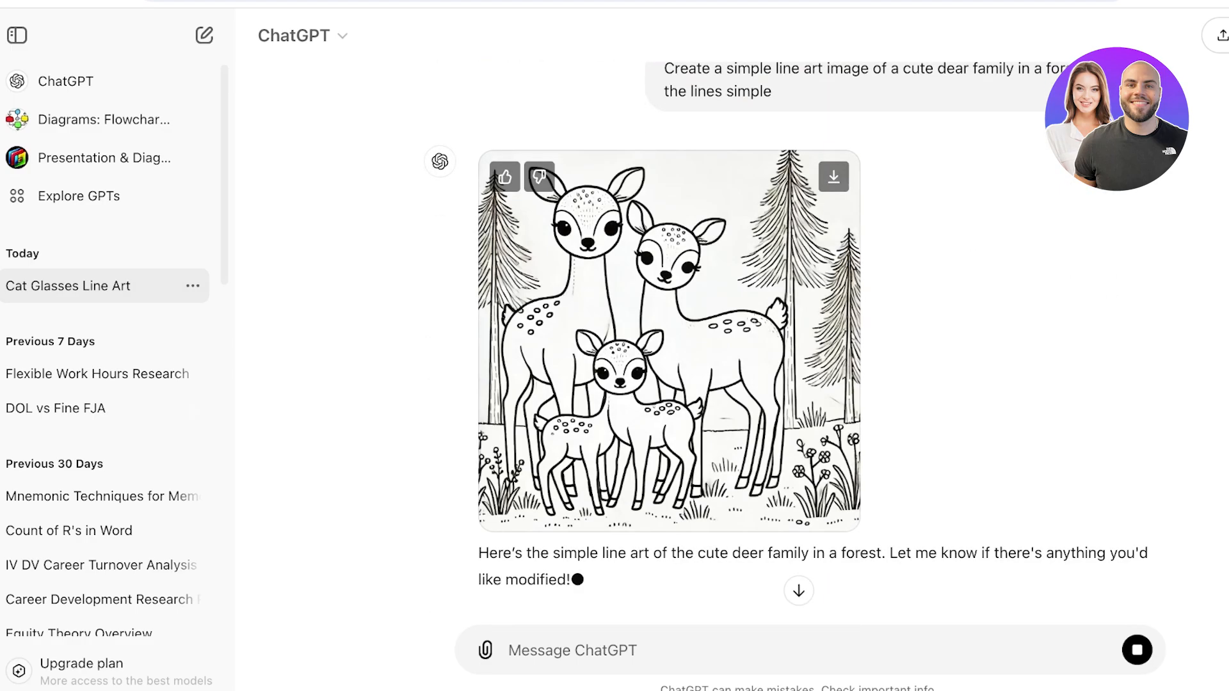
click(669, 341)
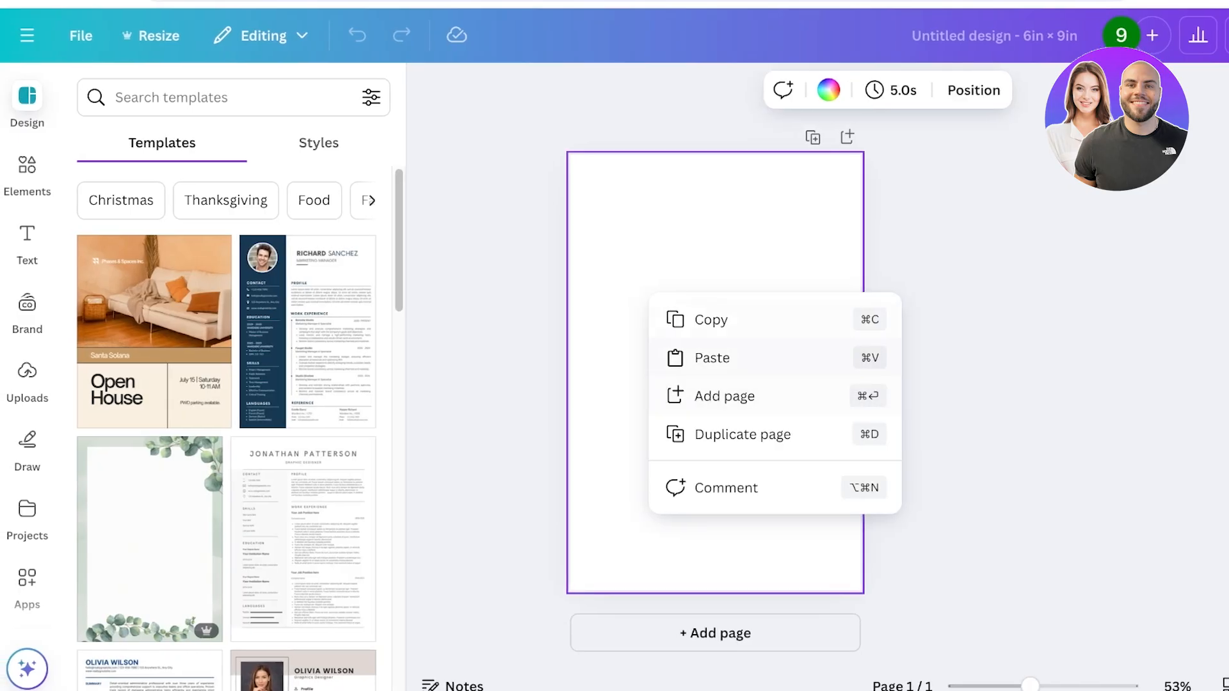
click(707, 356)
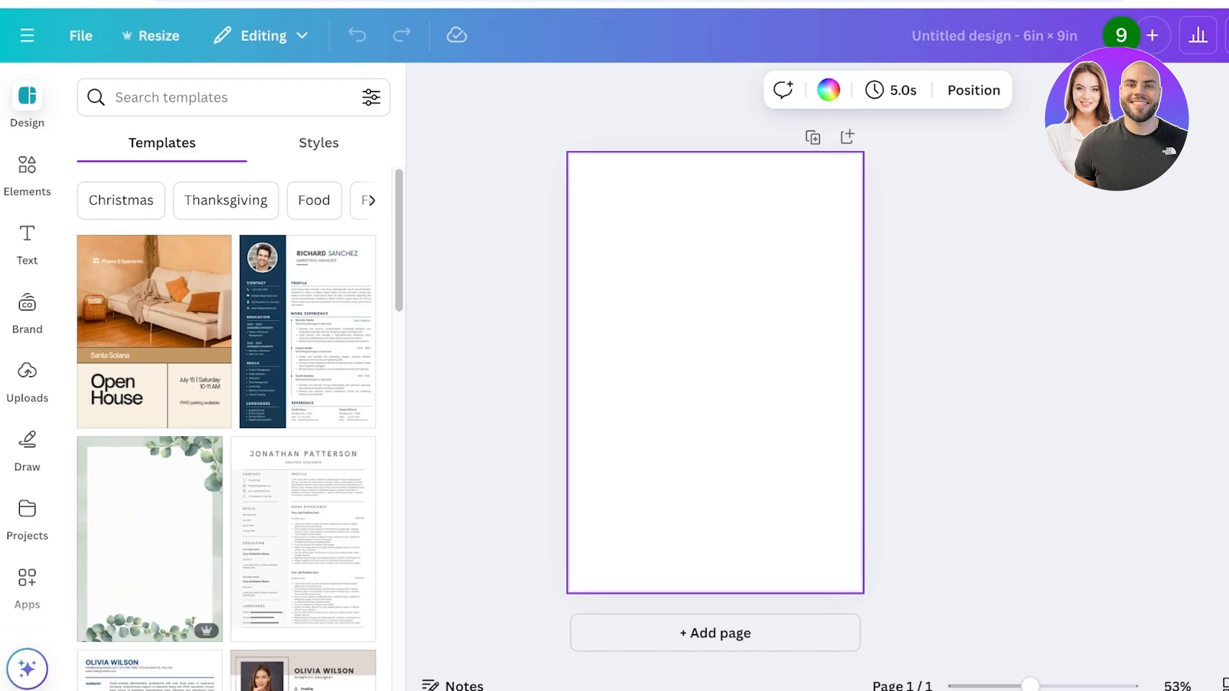
In Canva, place the square deer family image on the 6 x 9 in page, enlarge it and crop its side to the page width
drag(1030, 686, 1037, 686)
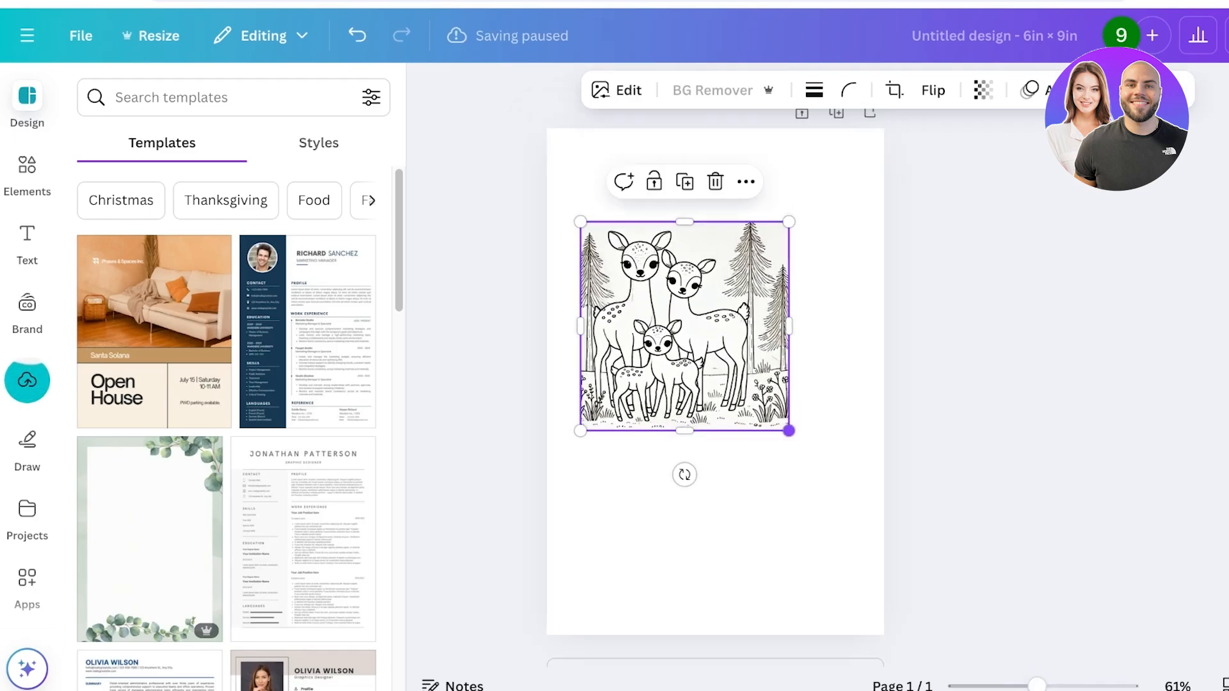
drag(788, 430, 946, 584)
drag(762, 402, 730, 394)
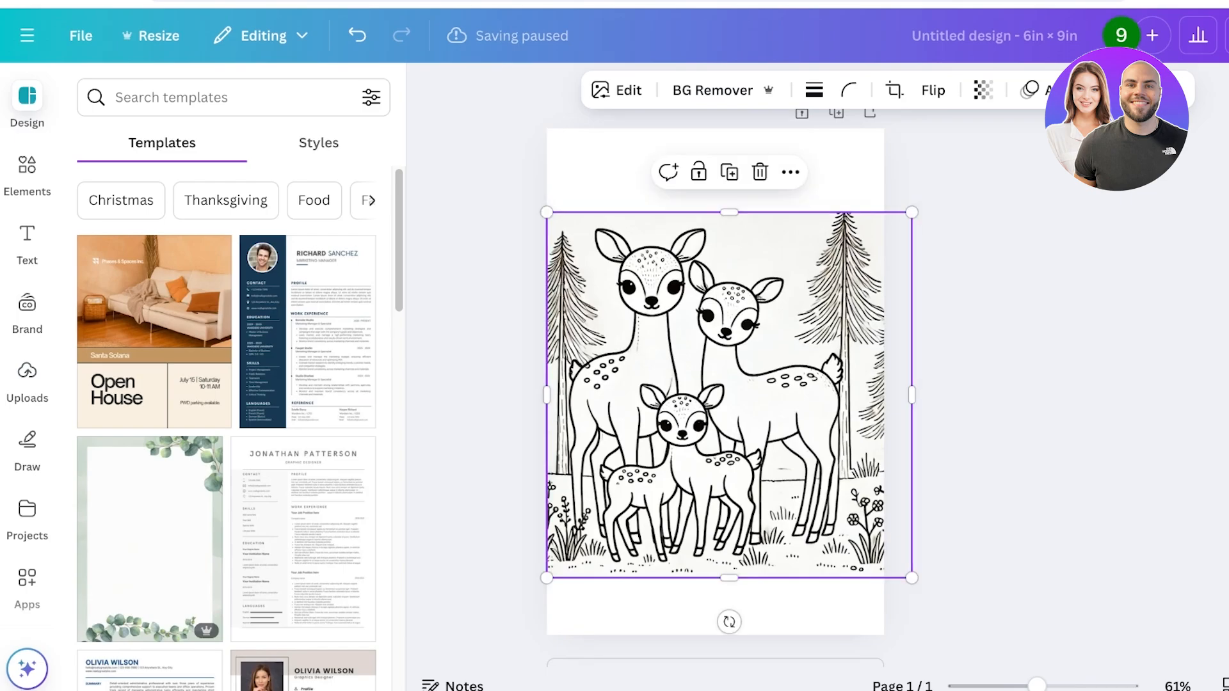
drag(912, 395, 884, 395)
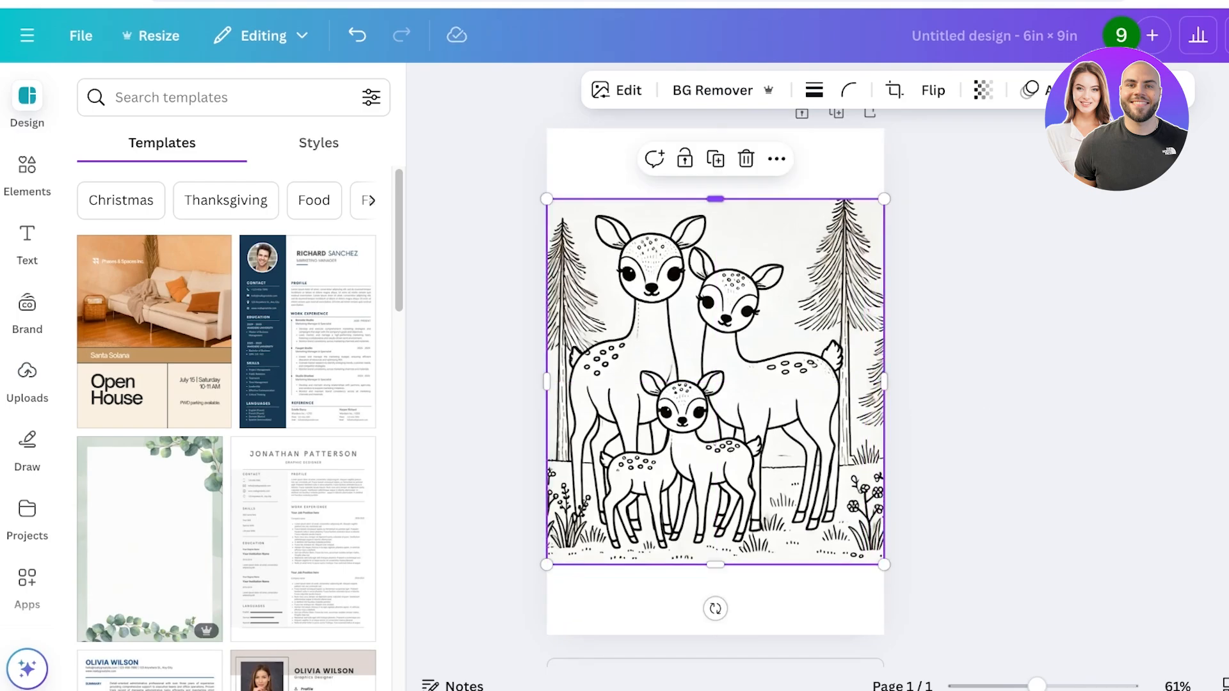
mouse_move(715, 199)
mouse_down()
mouse_move(715, 124)
mouse_move(716, 262)
mouse_move(715, 197)
mouse_up()
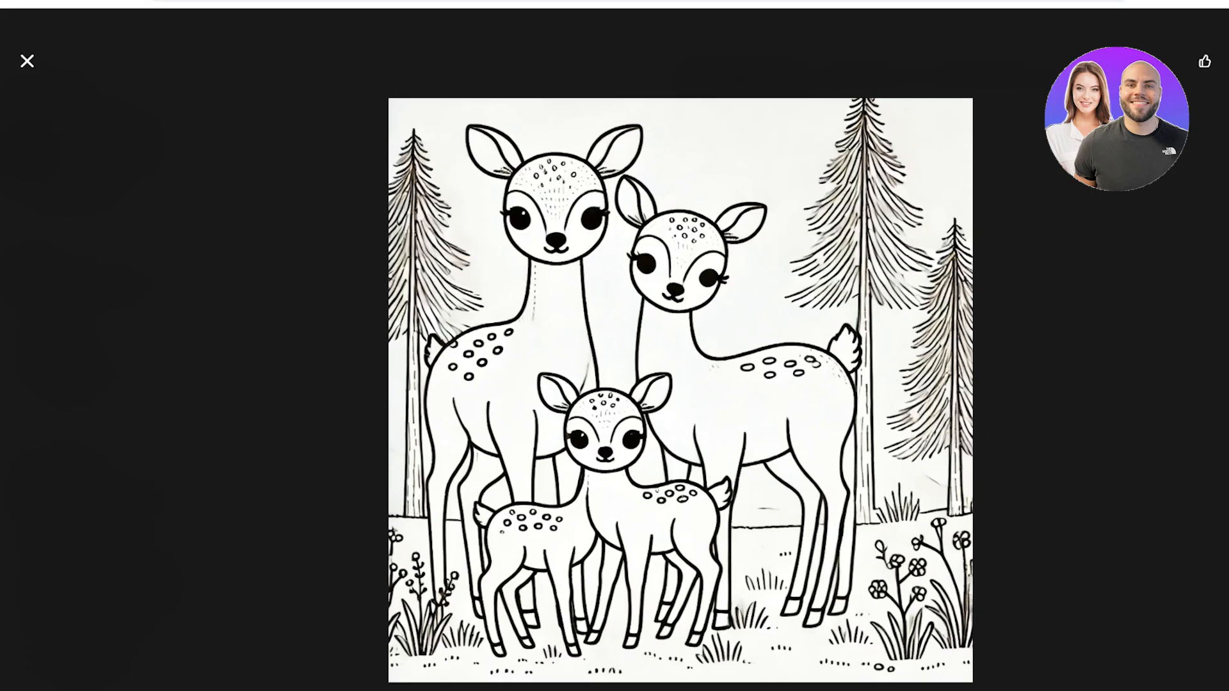
Switch back to ChatGPT and ask it to regenerate the deer family image in a portrait ratio
key(Escape)
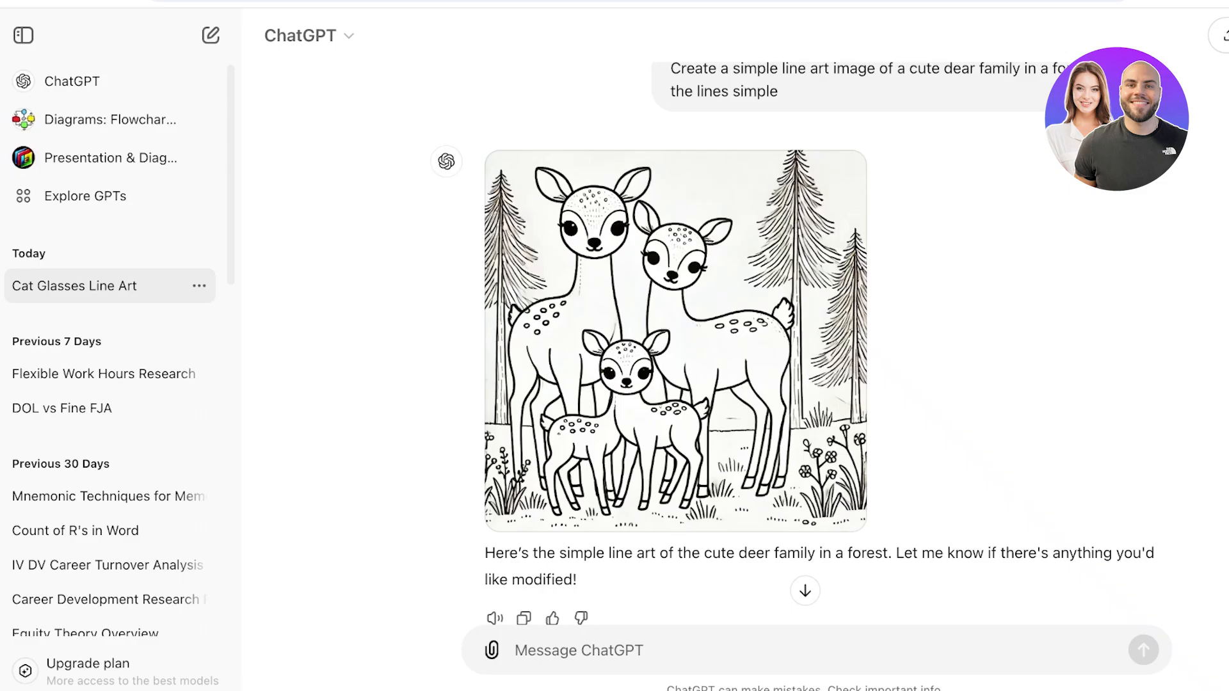
text(regenerate this in a )
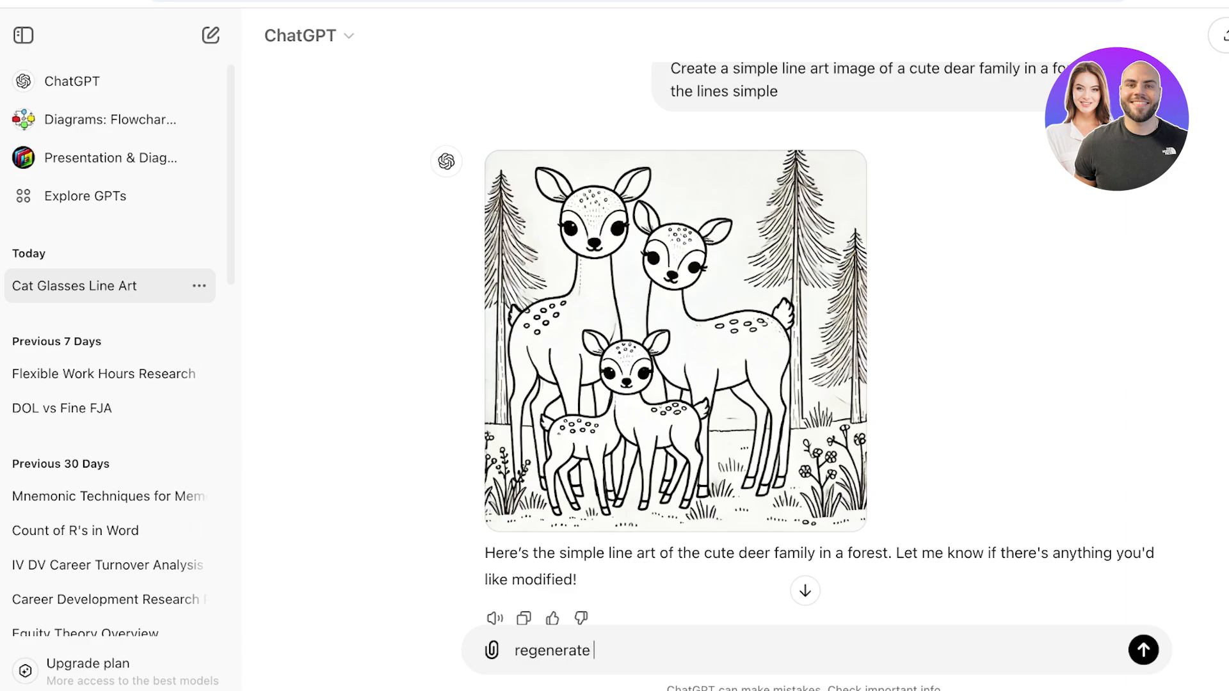
text(portarit ratio)
key(Return)
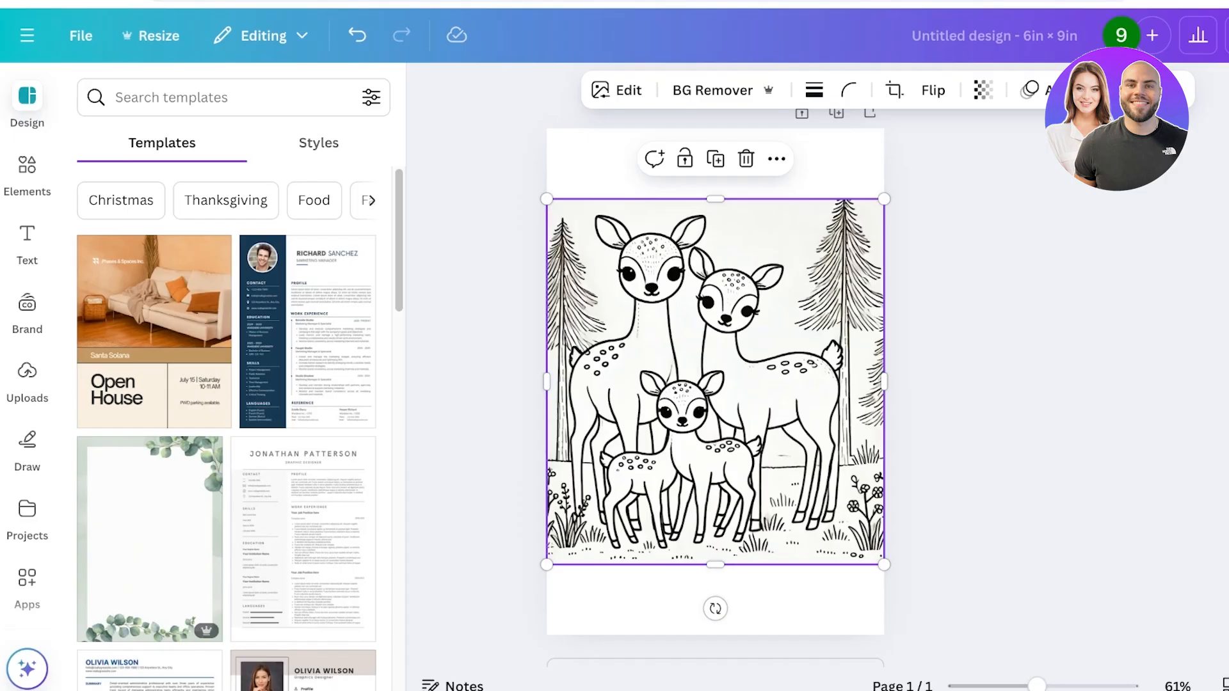
Replace the square deer image on the Canva page with the portrait version, sized and positioned to fill the whole page
key(Delete)
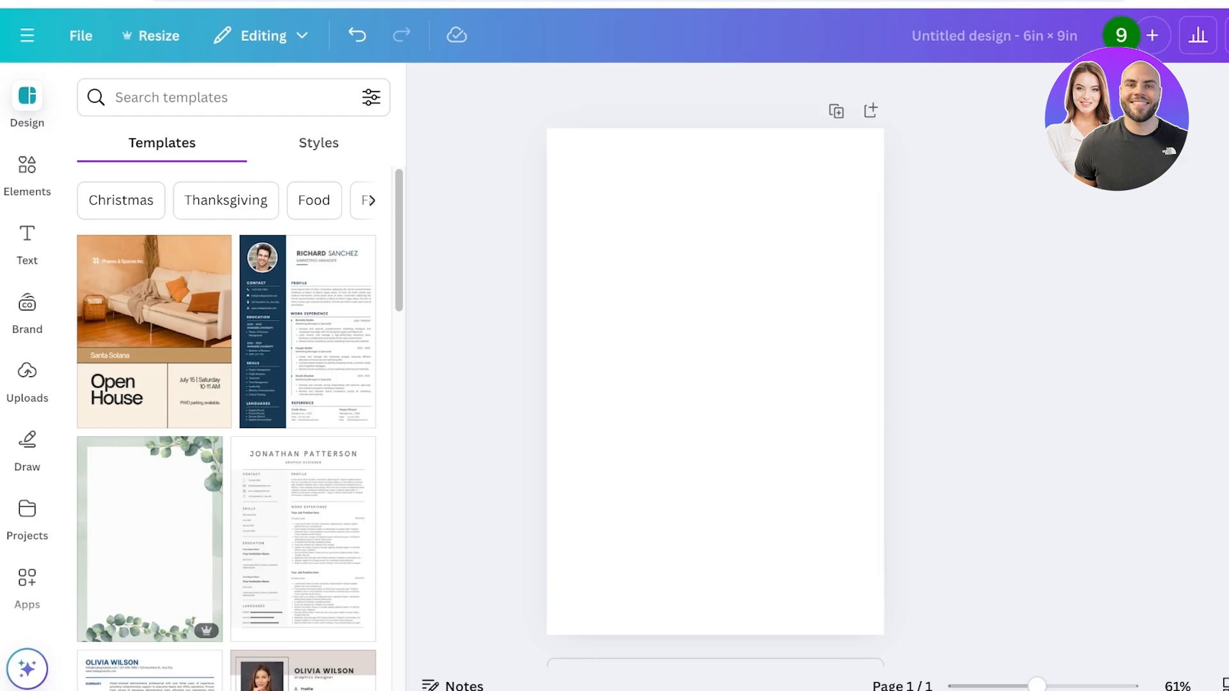
key(ctrl+v)
drag(716, 381, 636, 285)
drag(725, 441, 756, 398)
click(927, 367)
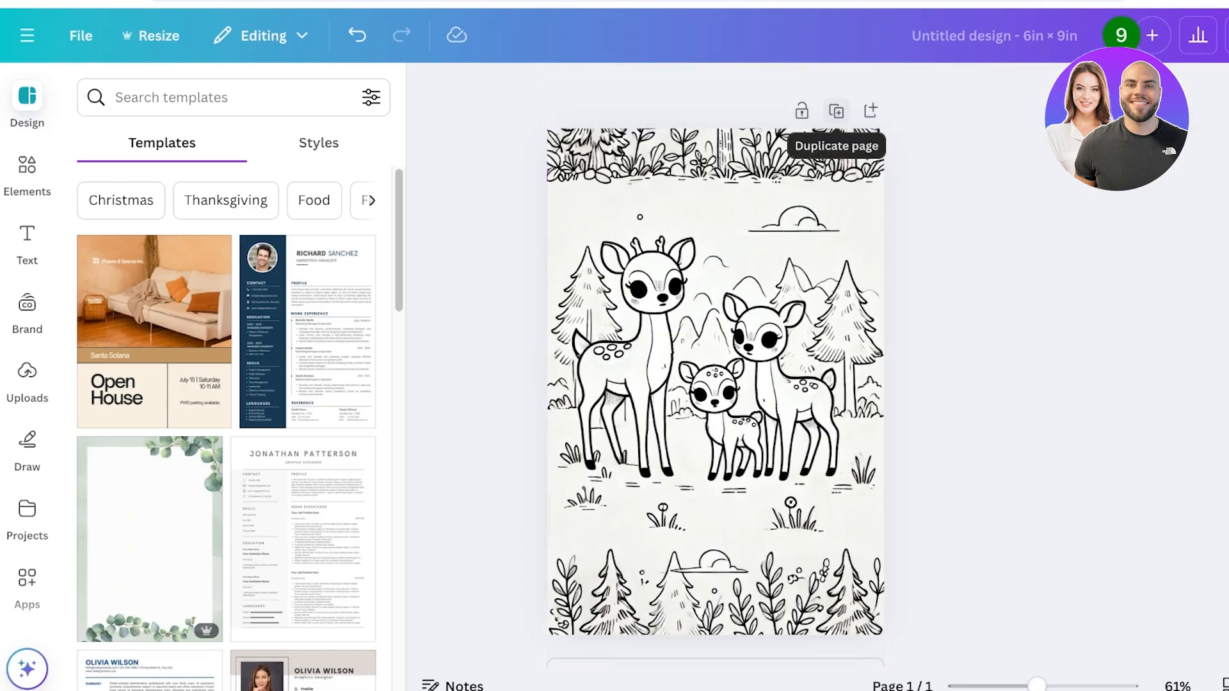
Duplicate the deer family page and delete the image from the copy to get a blank second page
scroll(755, 358, down, 1)
click(836, 109)
click(768, 333)
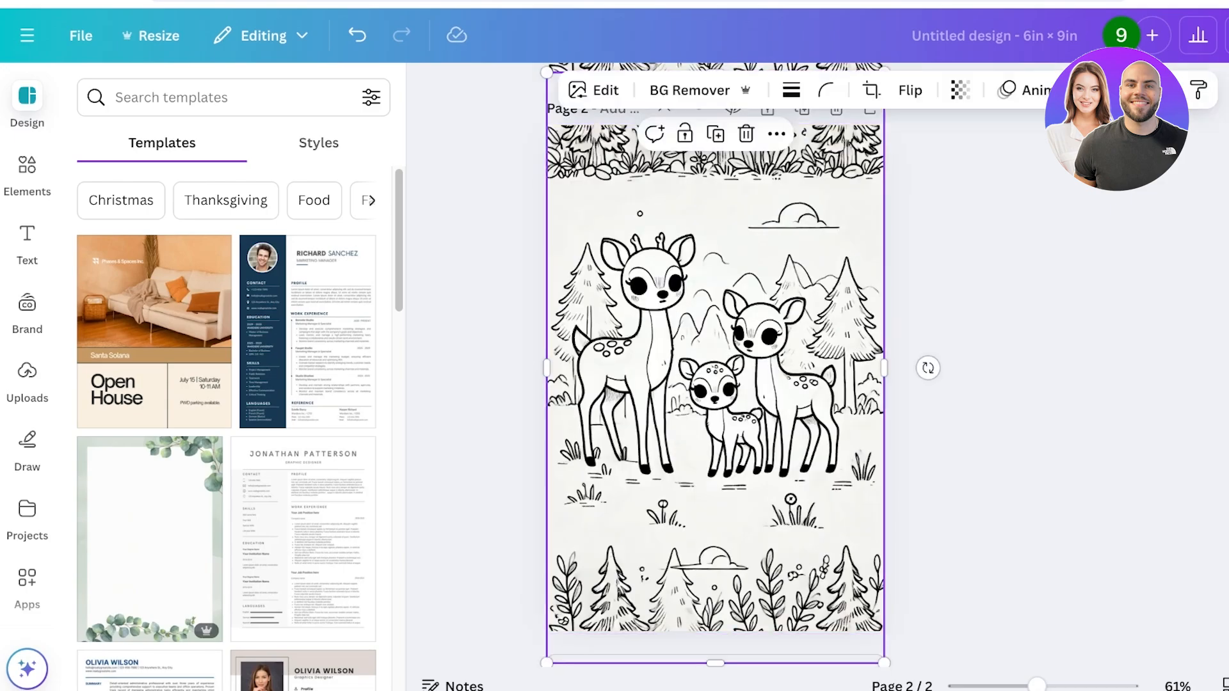
key(Delete)
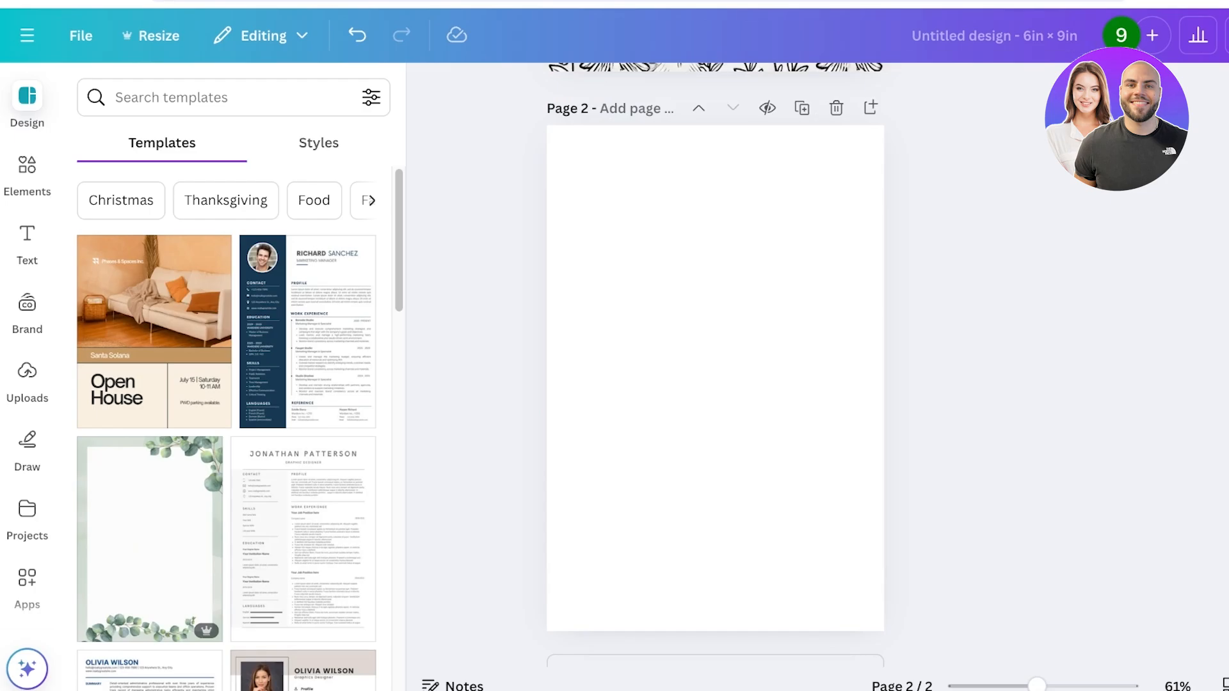
scroll(715, 365, up, 9)
scroll(716, 365, down, 10)
scroll(716, 365, up, 10)
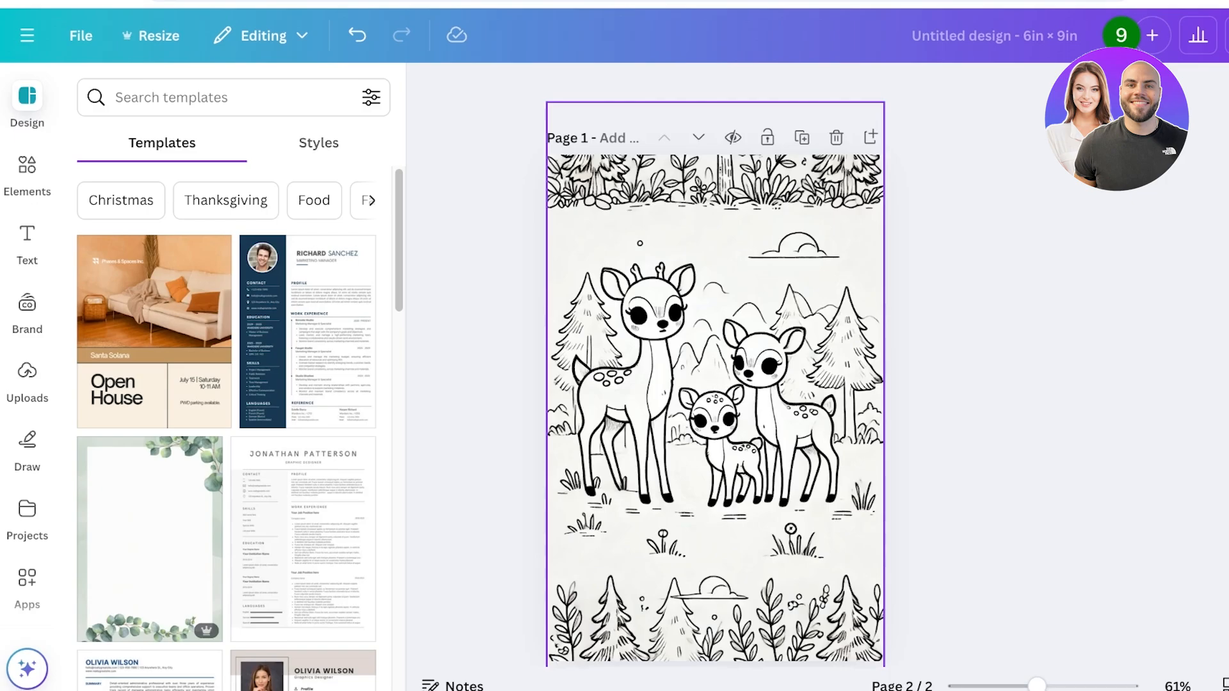
scroll(715, 365, down, 10)
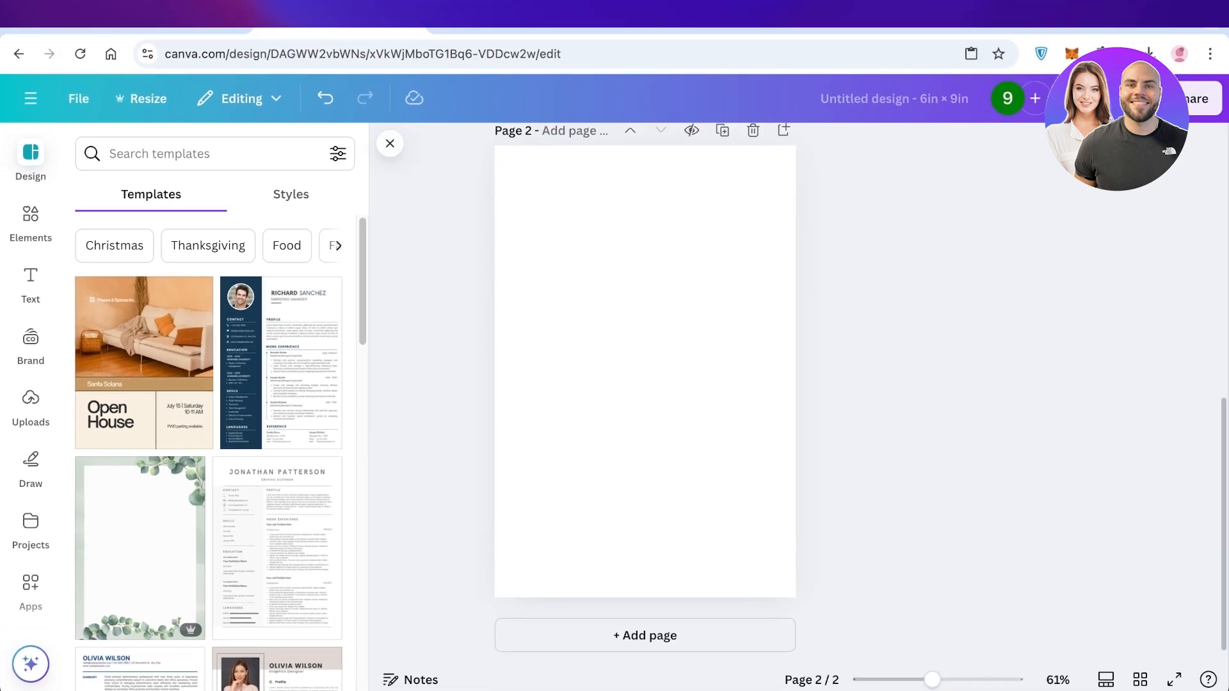
Leave the 6 x 9 in interior design and return to the Canva home page
click(78, 98)
click(31, 98)
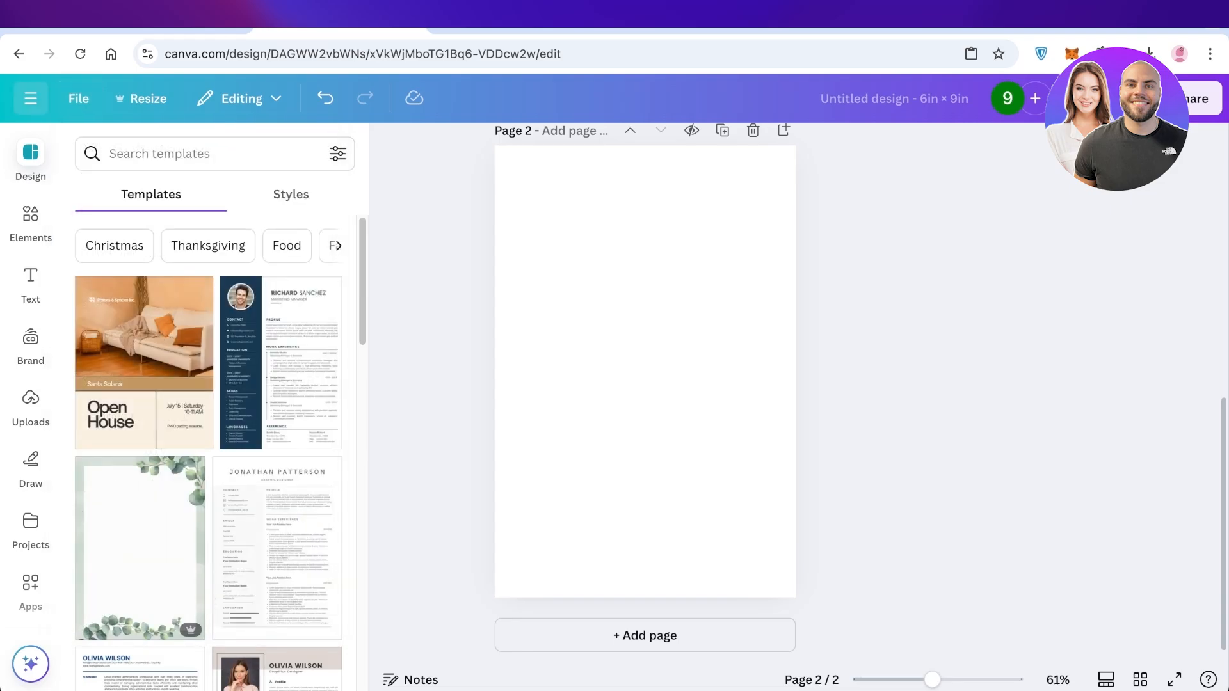
click(31, 97)
click(26, 106)
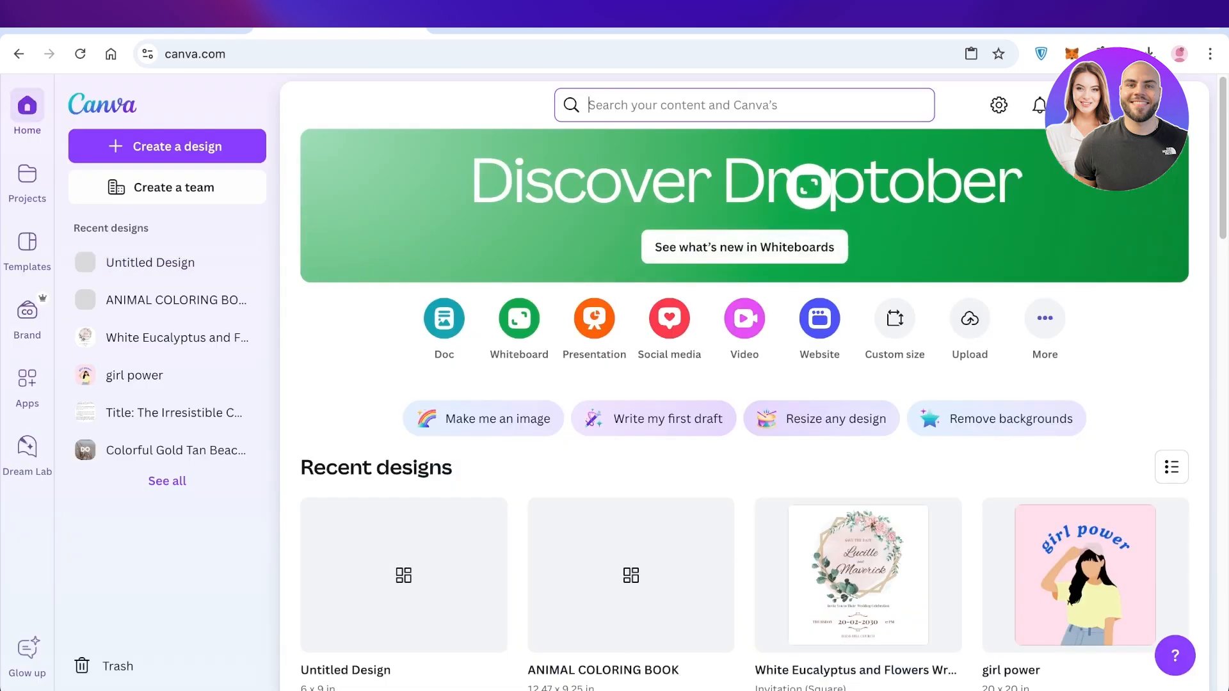